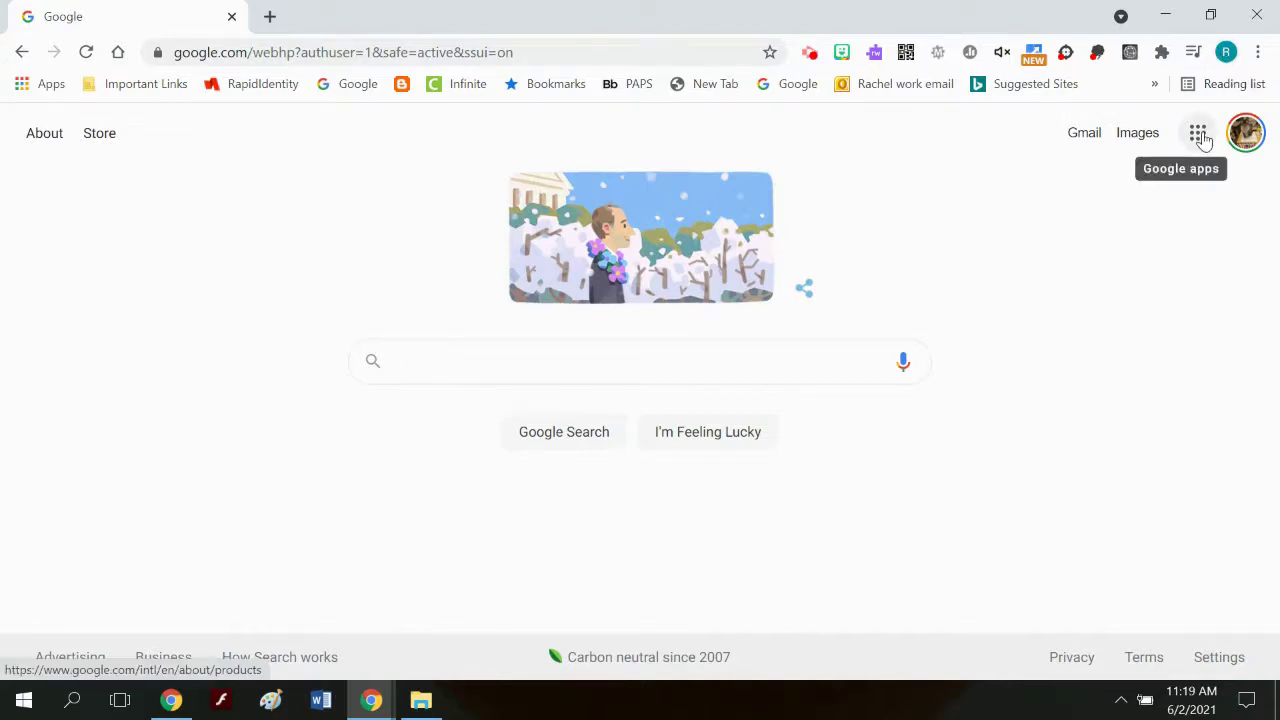
# - Open the full list of Google products from the Google apps launcher
pyautogui.click(1198, 134)
pyautogui.scroll(-4, 1090, 508)
pyautogui.scroll(-4, 1095, 502)
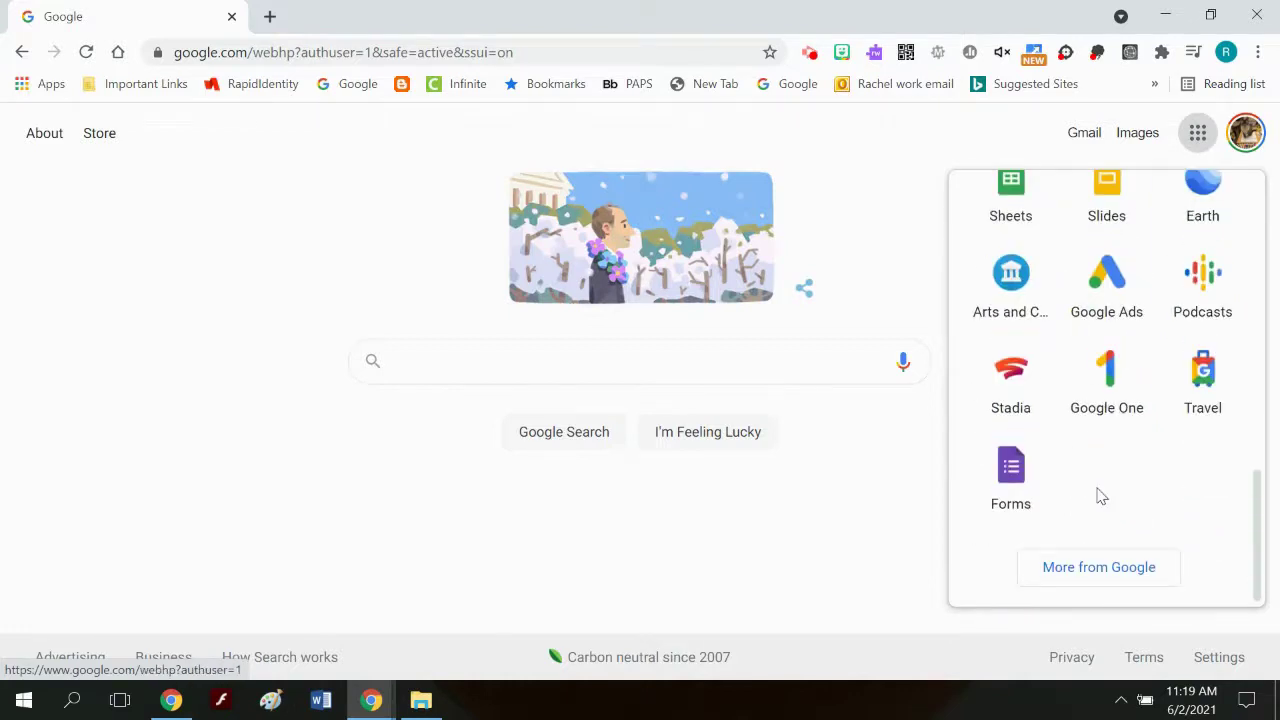
pyautogui.scroll(8, 1110, 356)
pyautogui.scroll(-8, 1110, 353)
pyautogui.click(1134, 573)
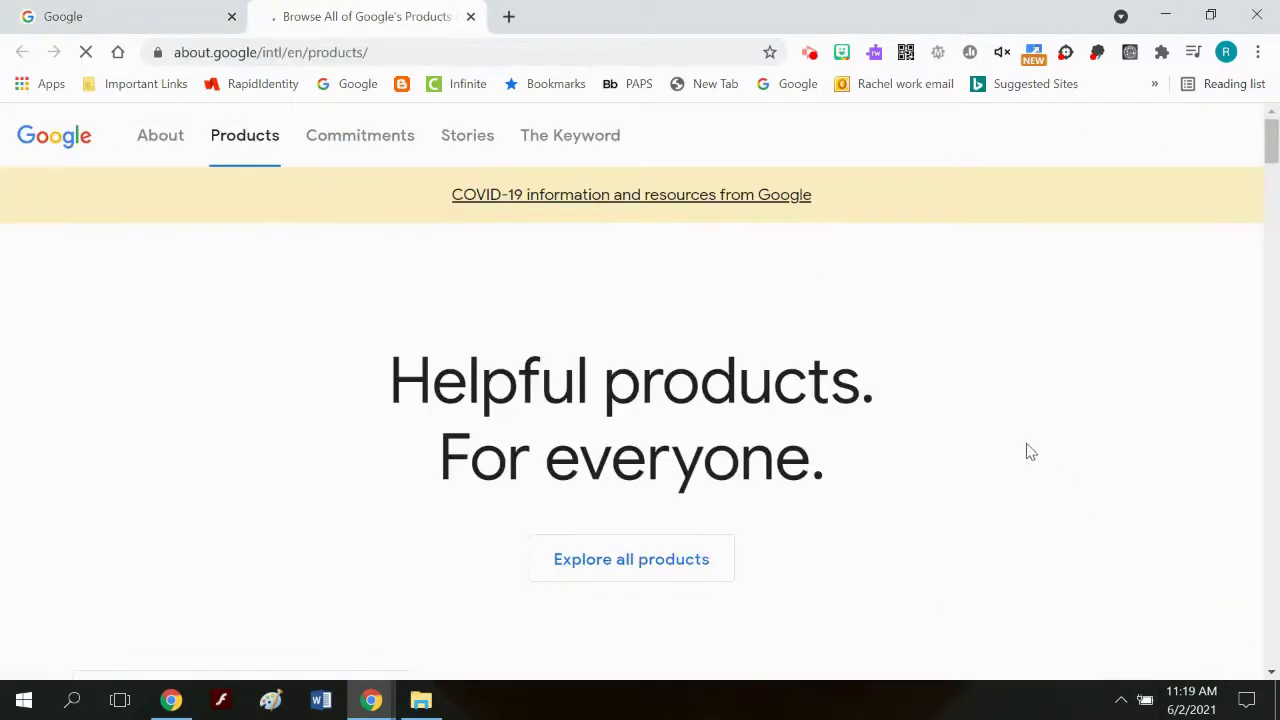
# - Look over the Google products page and check which account the browser profile is signed in to
pyautogui.scroll(-10, 897, 449)
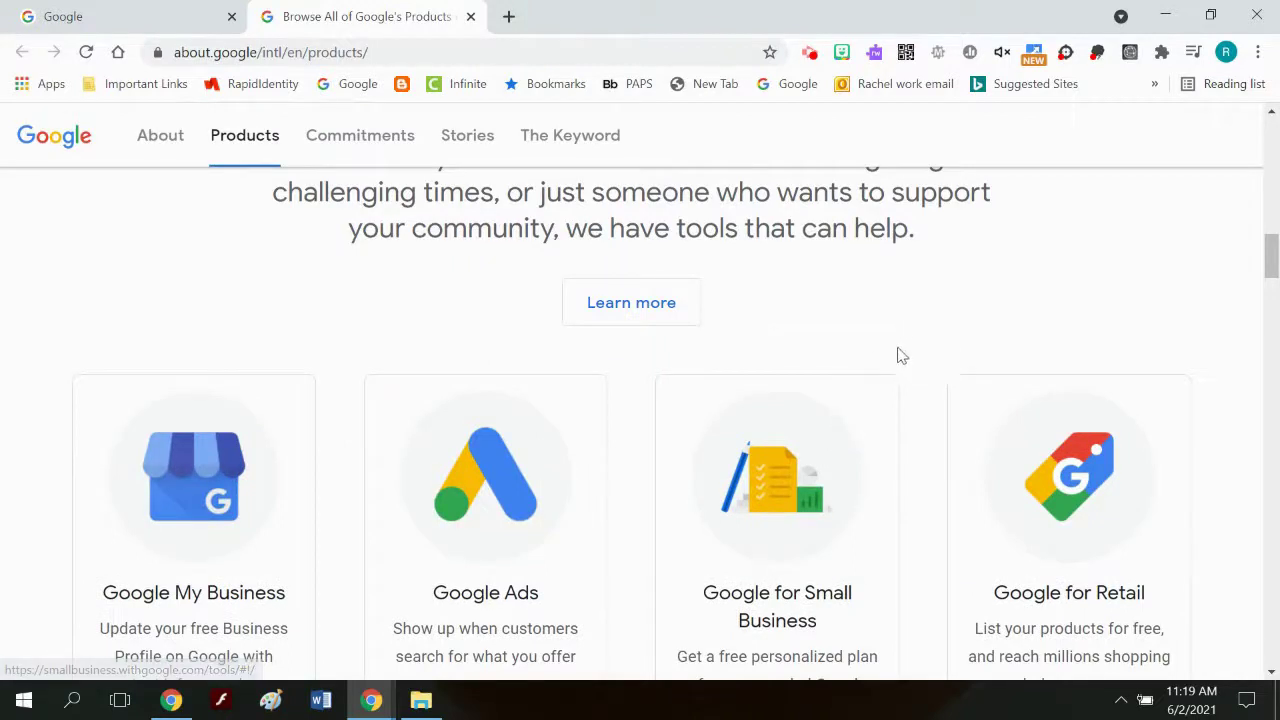
pyautogui.scroll(10, 1067, 432)
pyautogui.scroll(-7, 968, 423)
pyautogui.scroll(10, 966, 424)
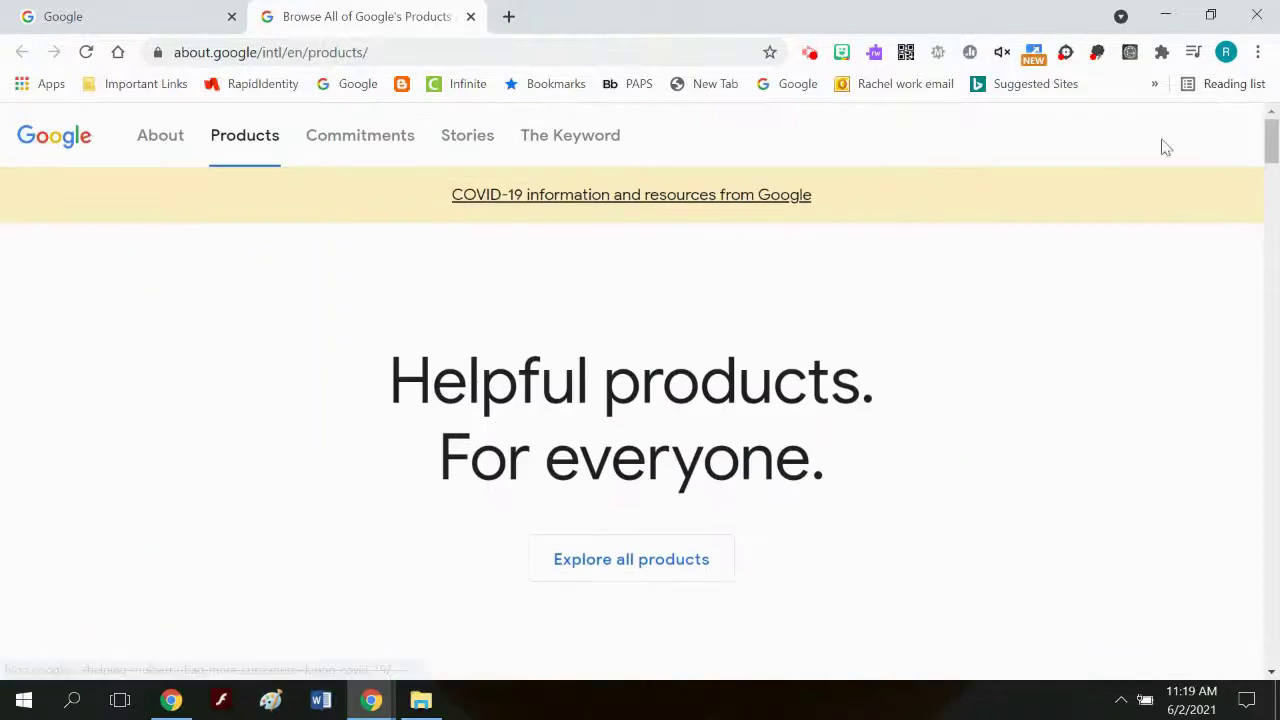
pyautogui.click(1226, 52)
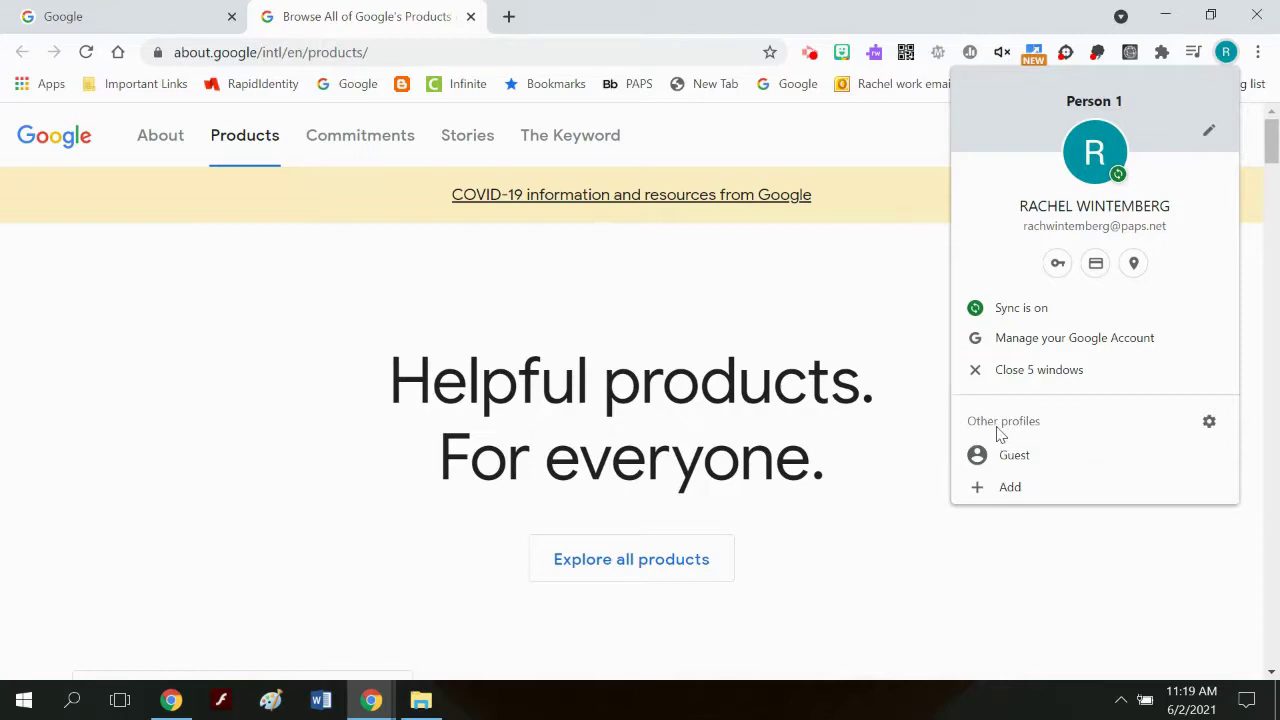
pyautogui.click(925, 337)
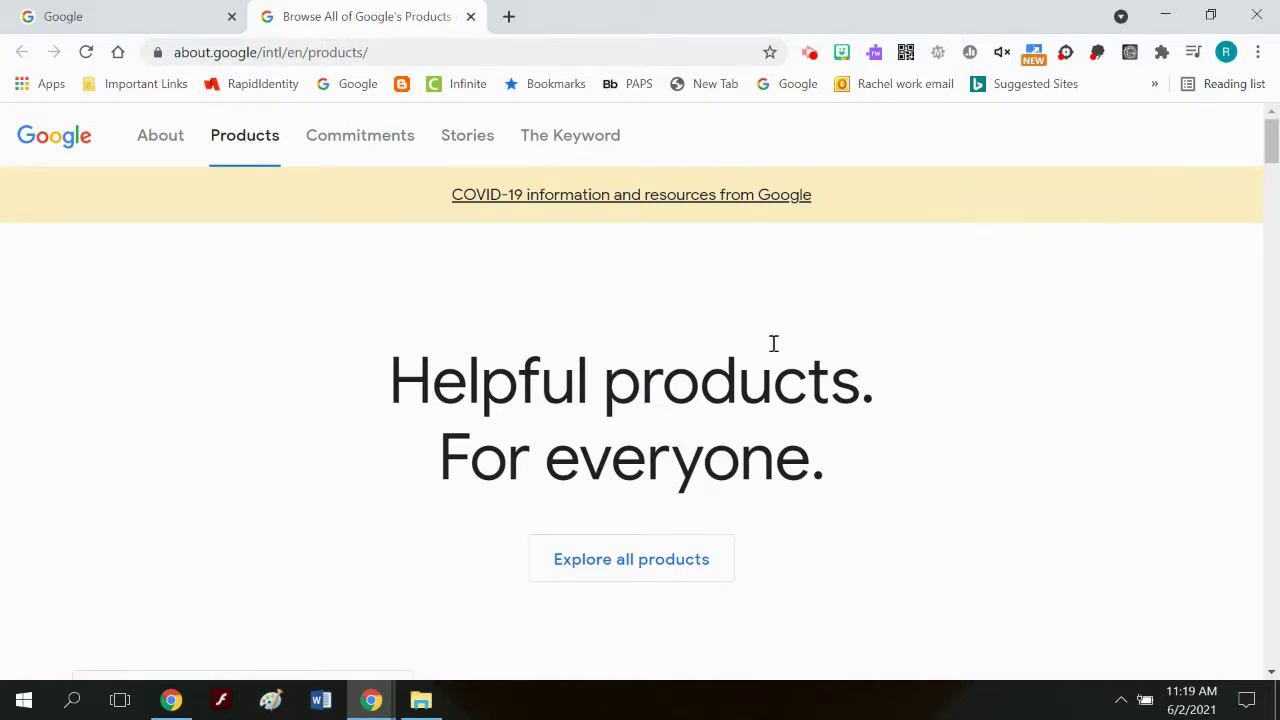
# - Find "site" on the Google products page and open Sites
pyautogui.scroll(-10, 817, 391)
pyautogui.scroll(10, 817, 391)
pyautogui.hotkey('ctrl', 'f')
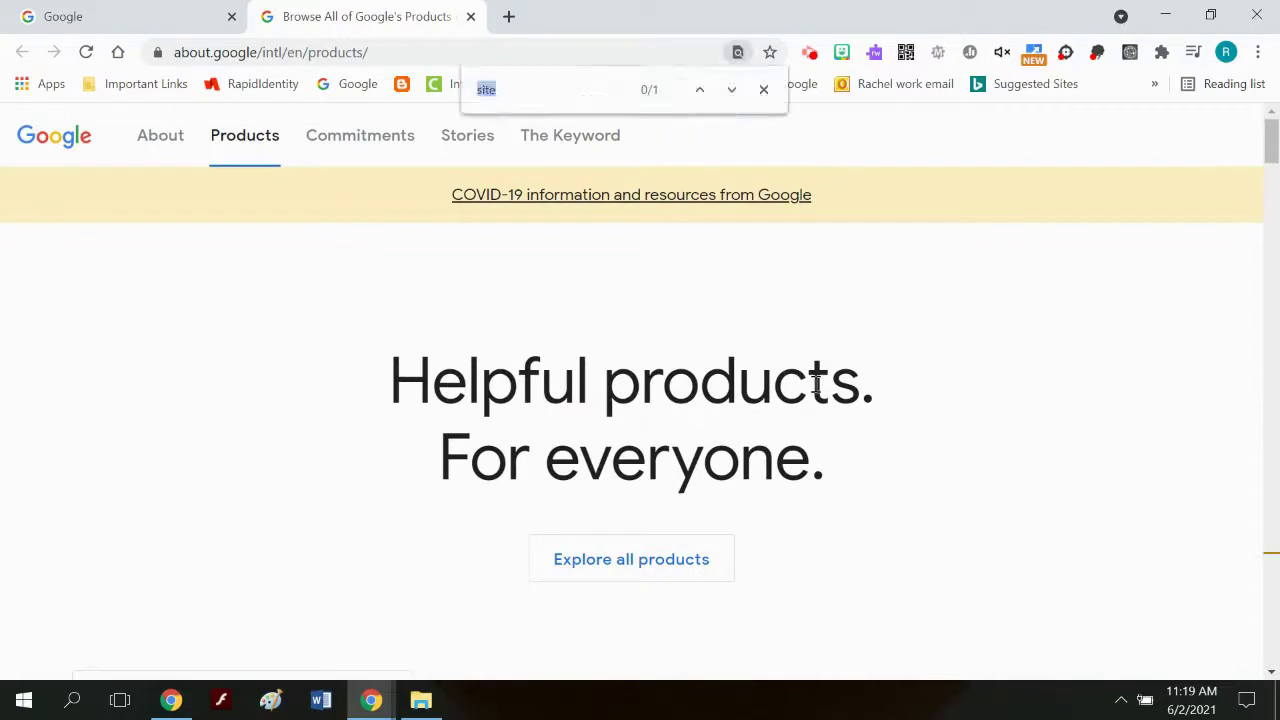
pyautogui.write('site')
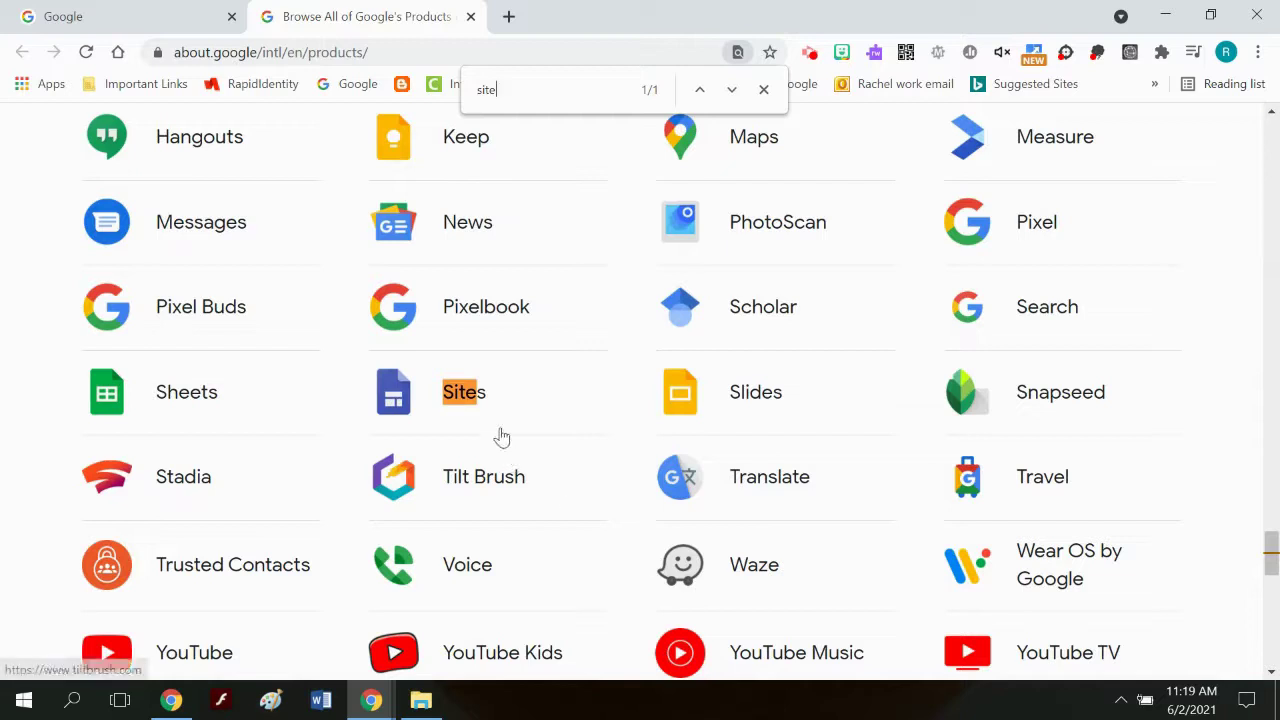
pyautogui.click(463, 403)
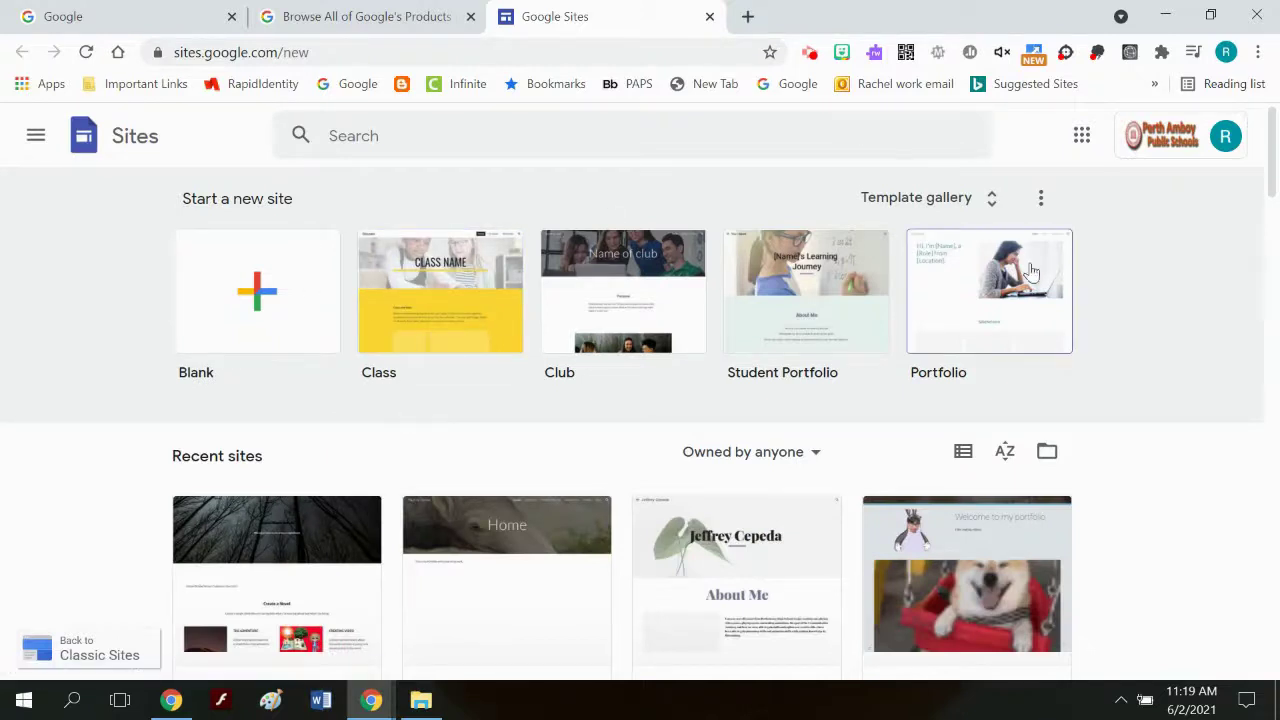
# - Switch Google Sites to the other signed-in Google account and create a blank site
pyautogui.click(1226, 137)
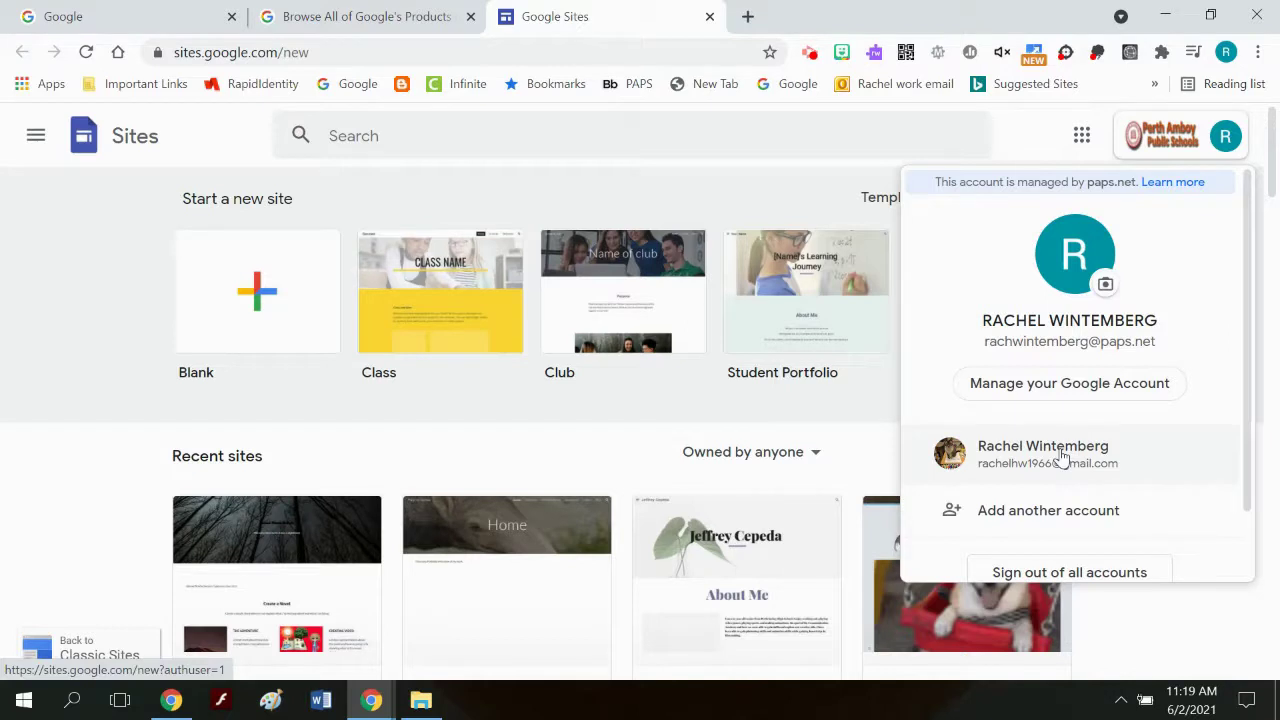
pyautogui.click(1063, 456)
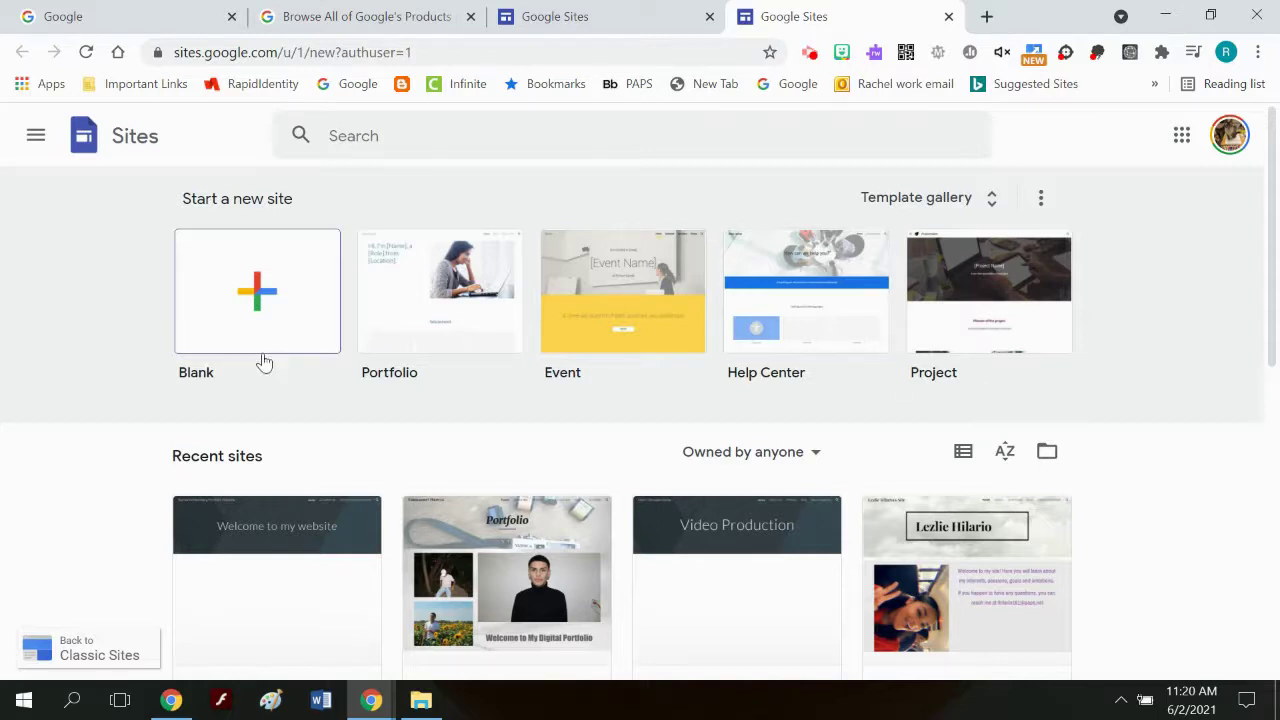
pyautogui.click(260, 297)
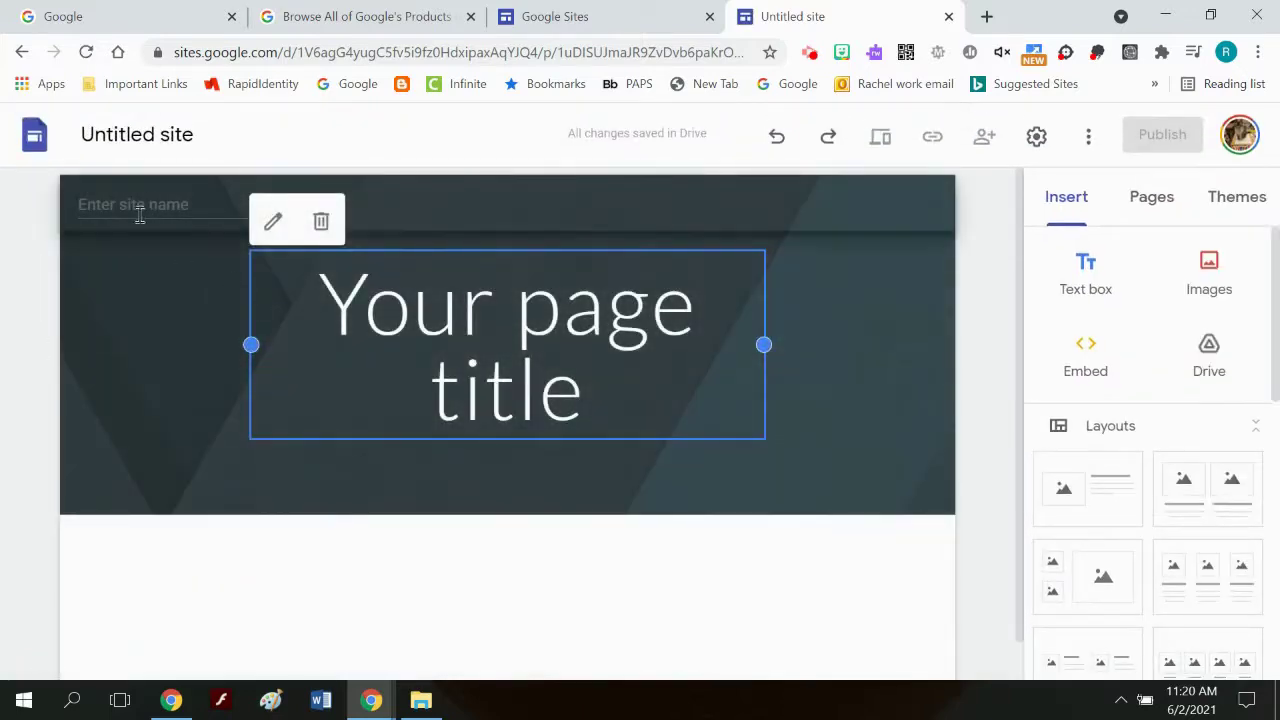
# - Rename the untitled site document with the owner's full name followed by "Portfolio of Student Work"
pyautogui.click(196, 131)
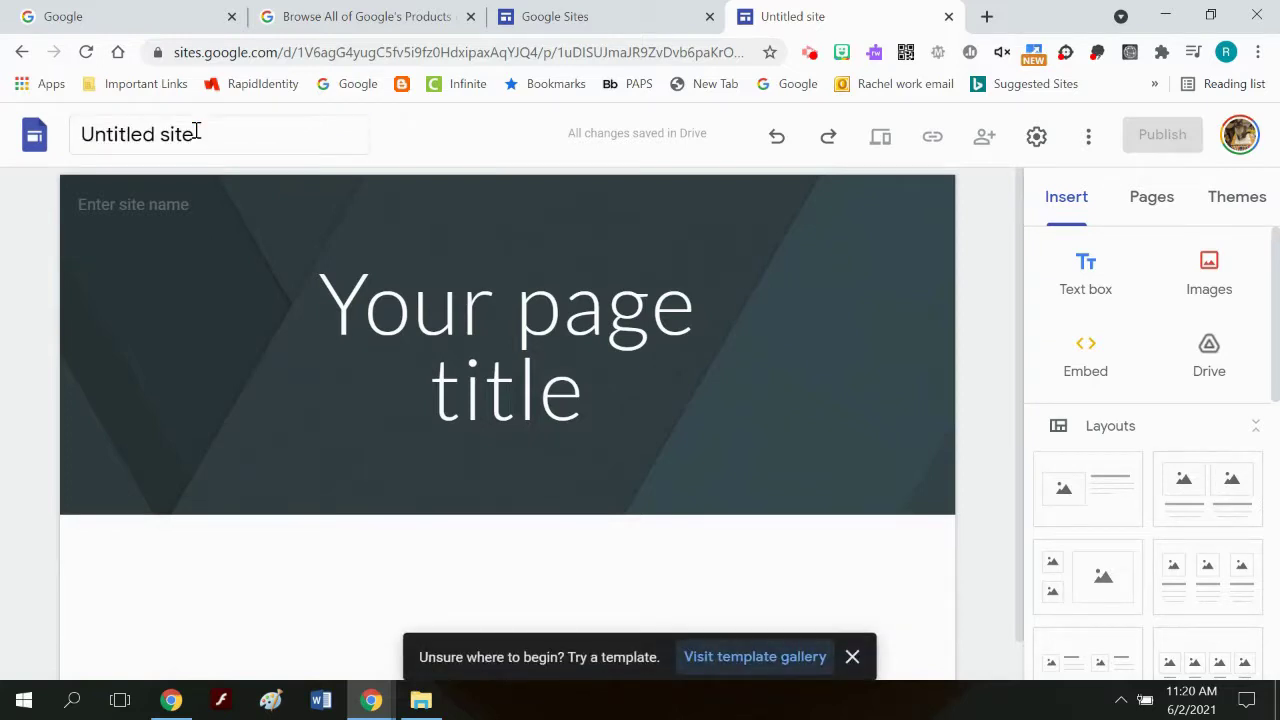
pyautogui.click(199, 137)
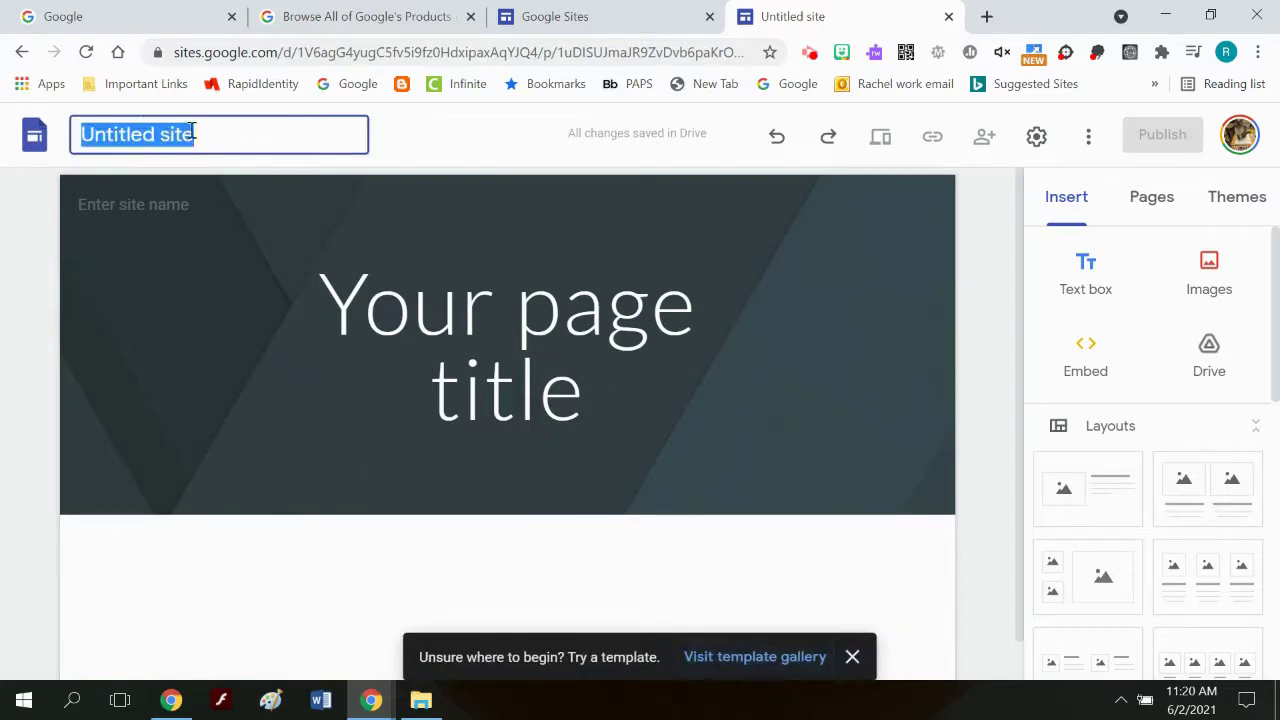
pyautogui.press('BackSpace')
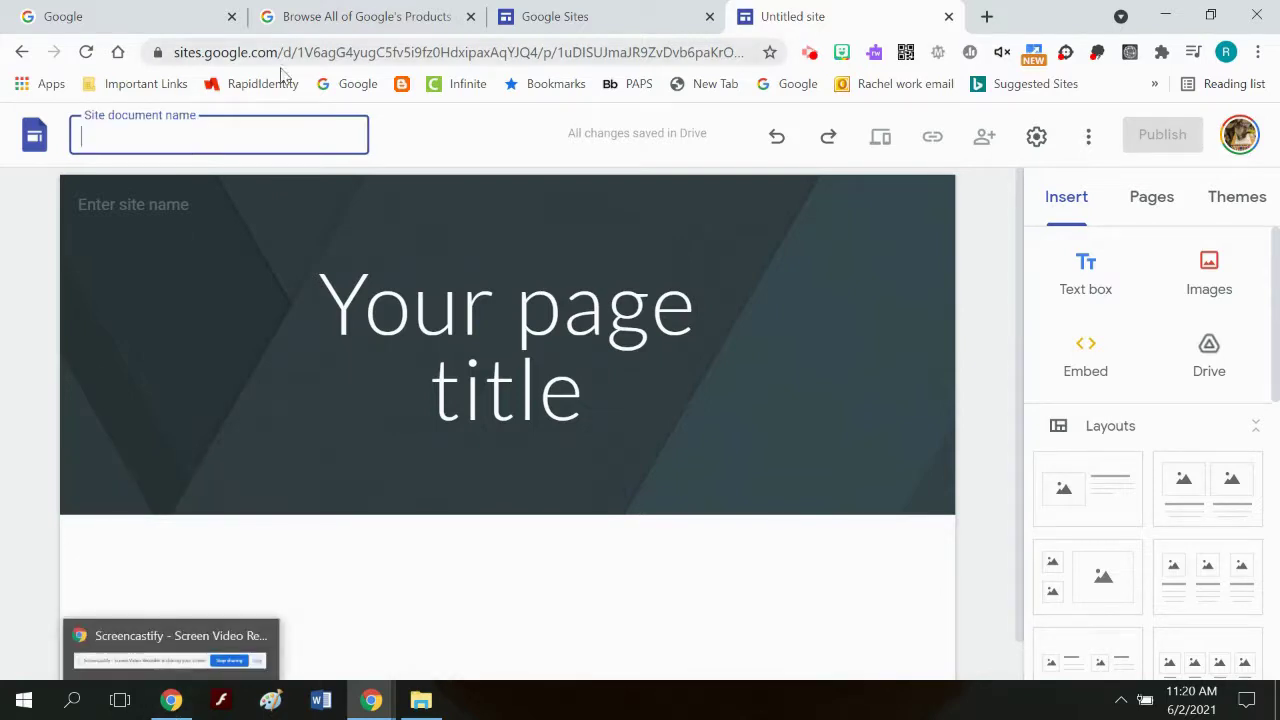
pyautogui.write('Rachel Wintemberg')
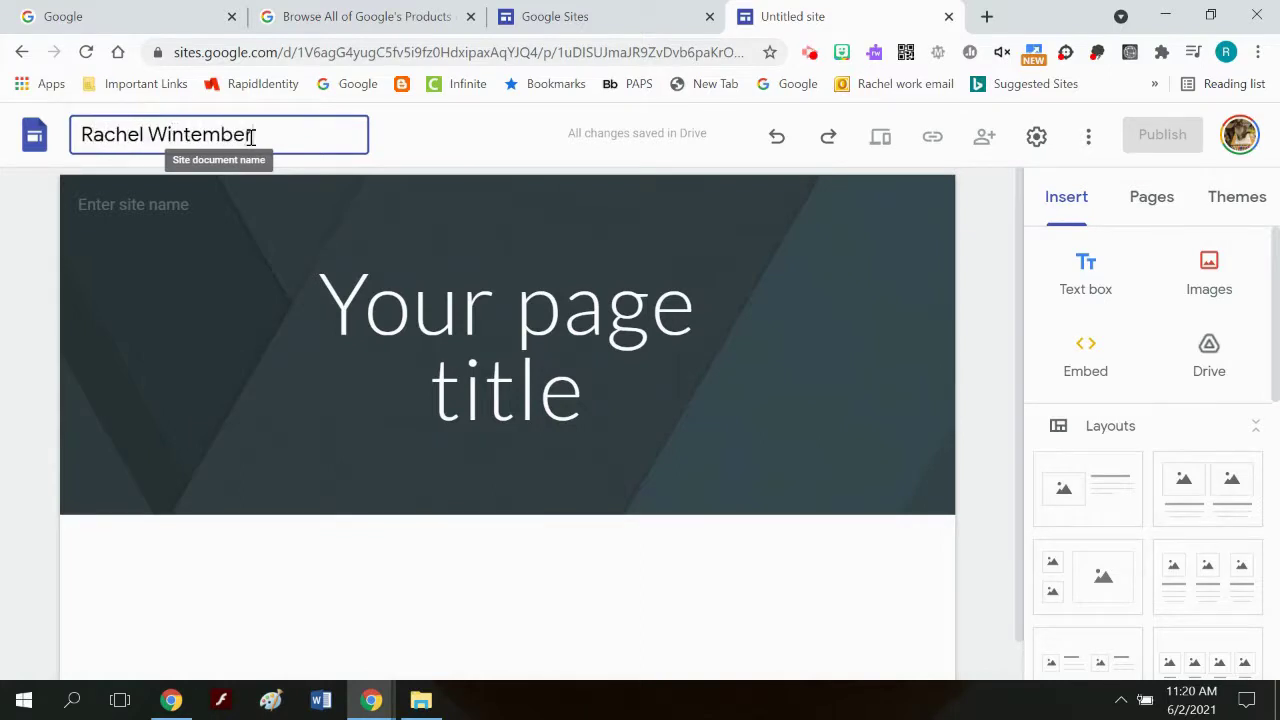
pyautogui.write(' Portfolio')
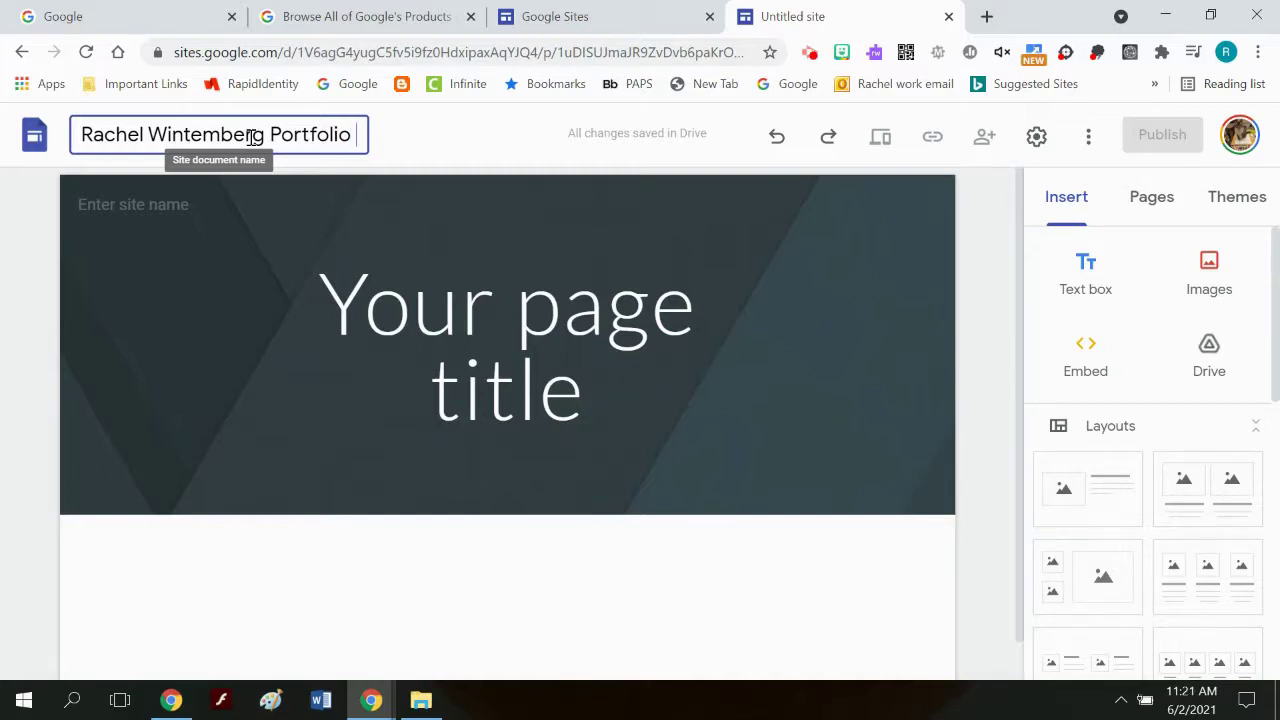
pyautogui.write('of st')
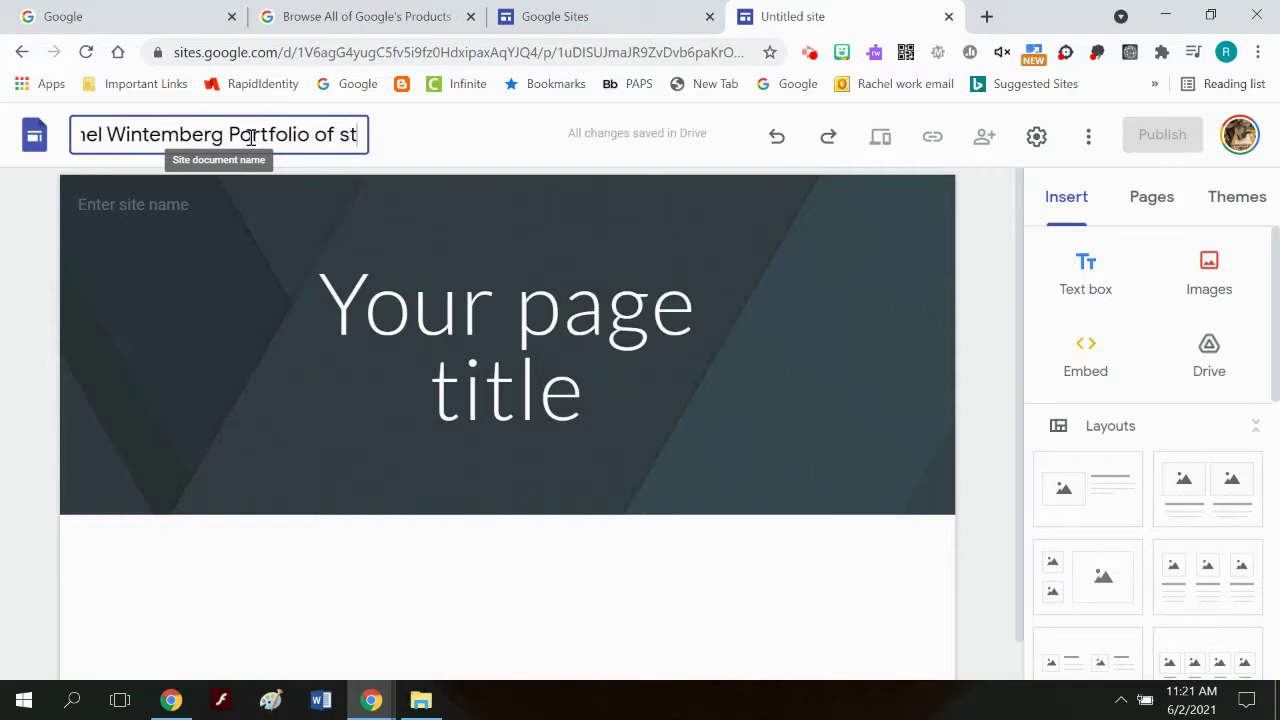
pyautogui.press('BackSpace')
pyautogui.press('BackSpace')
pyautogui.write('Stude')
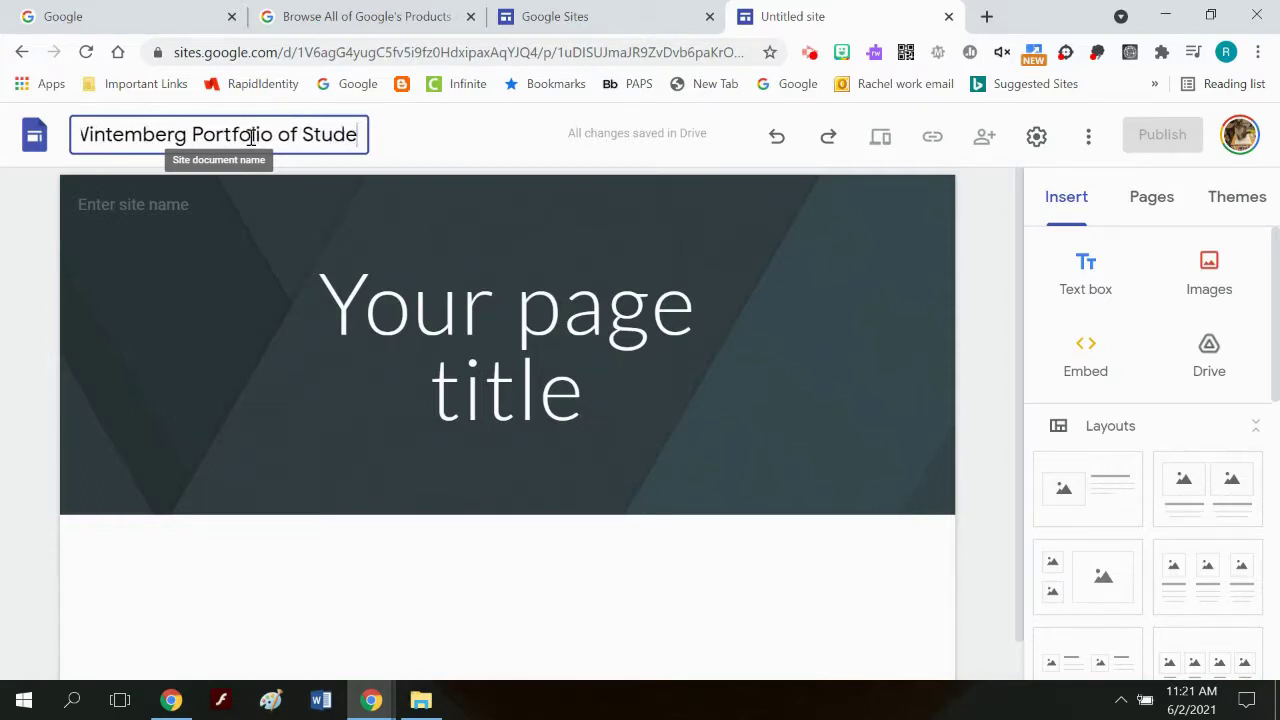
pyautogui.write('nt Work')
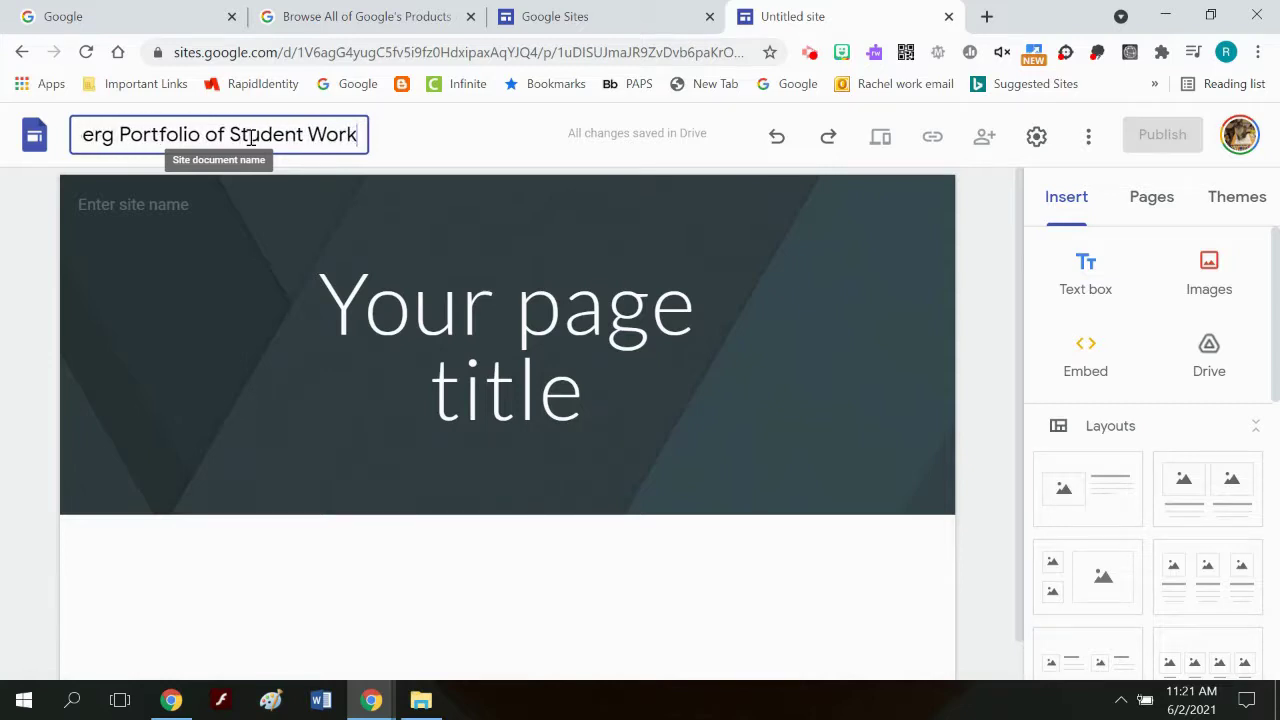
# - Fill in the site name in the page header from the document name and check its full text
pyautogui.click(174, 205)
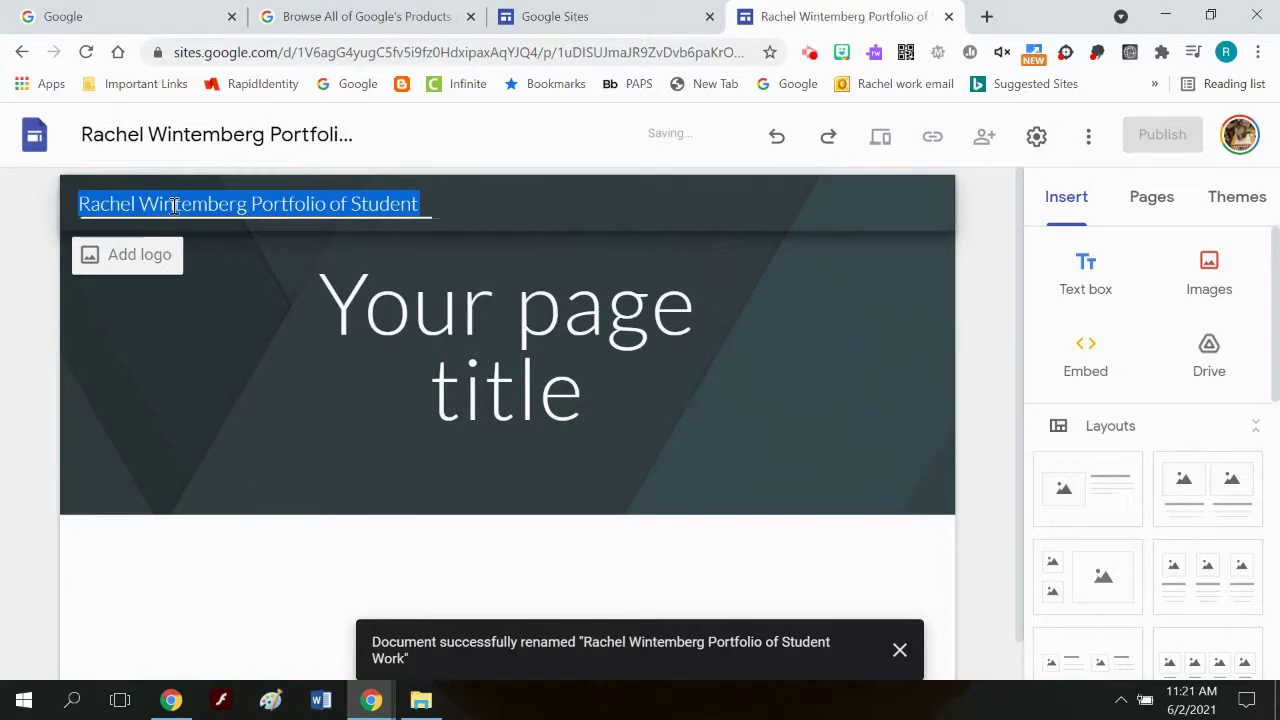
pyautogui.click(424, 204)
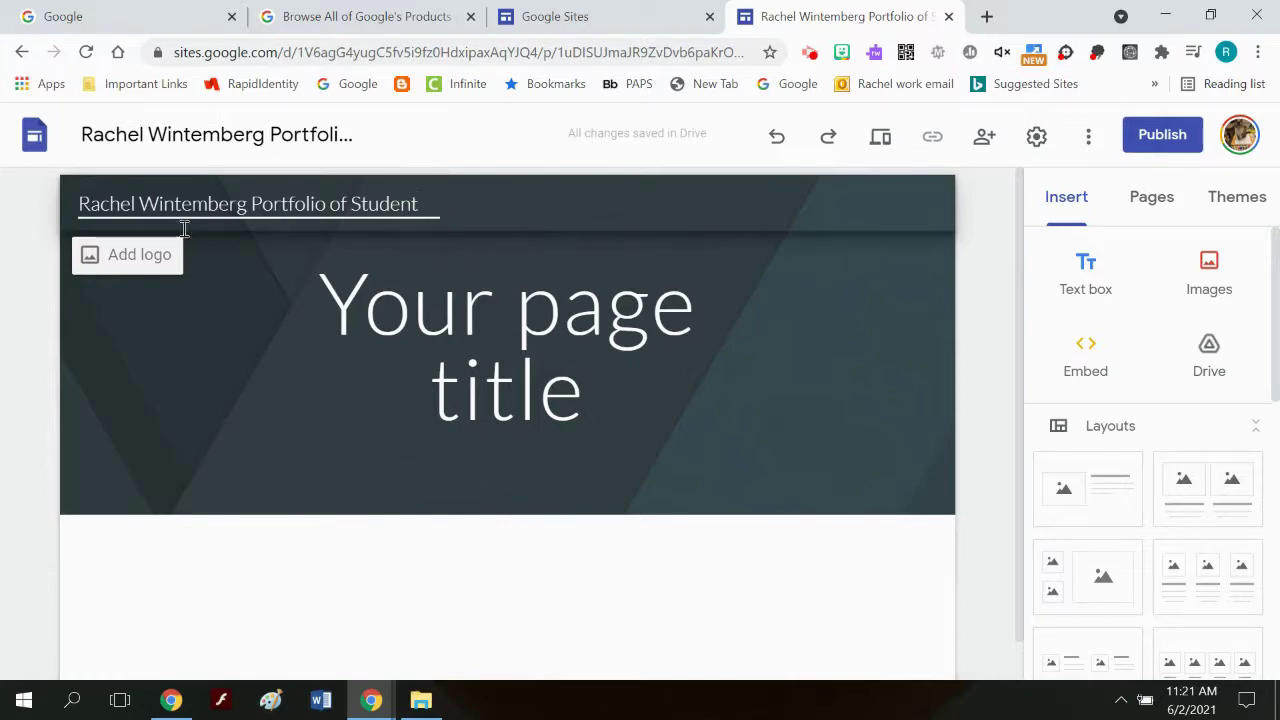
pyautogui.click(80, 203)
pyautogui.moveTo(80, 203); pyautogui.dragTo(457, 157)
pyautogui.click(426, 200)
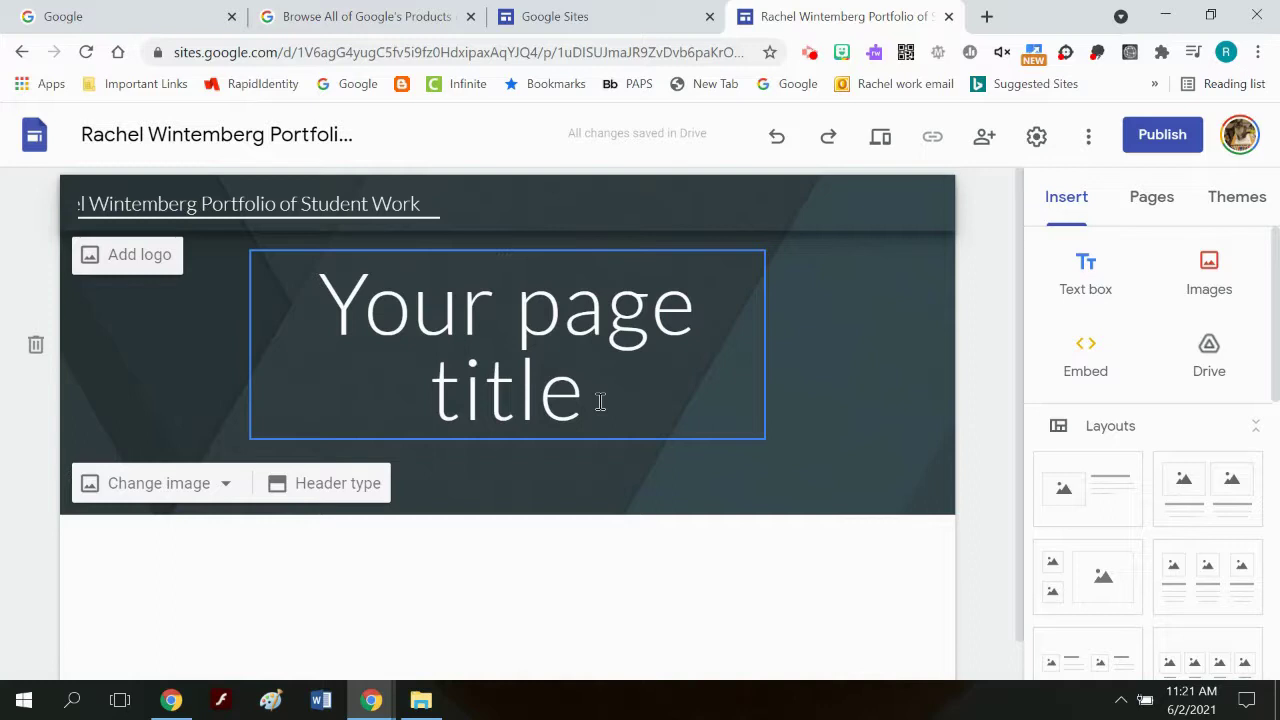
# - Widen the page title box on both sides so it spans most of the header
pyautogui.click(751, 340)
pyautogui.moveTo(760, 343); pyautogui.dragTo(897, 345)
pyautogui.moveTo(254, 343); pyautogui.dragTo(118, 344)
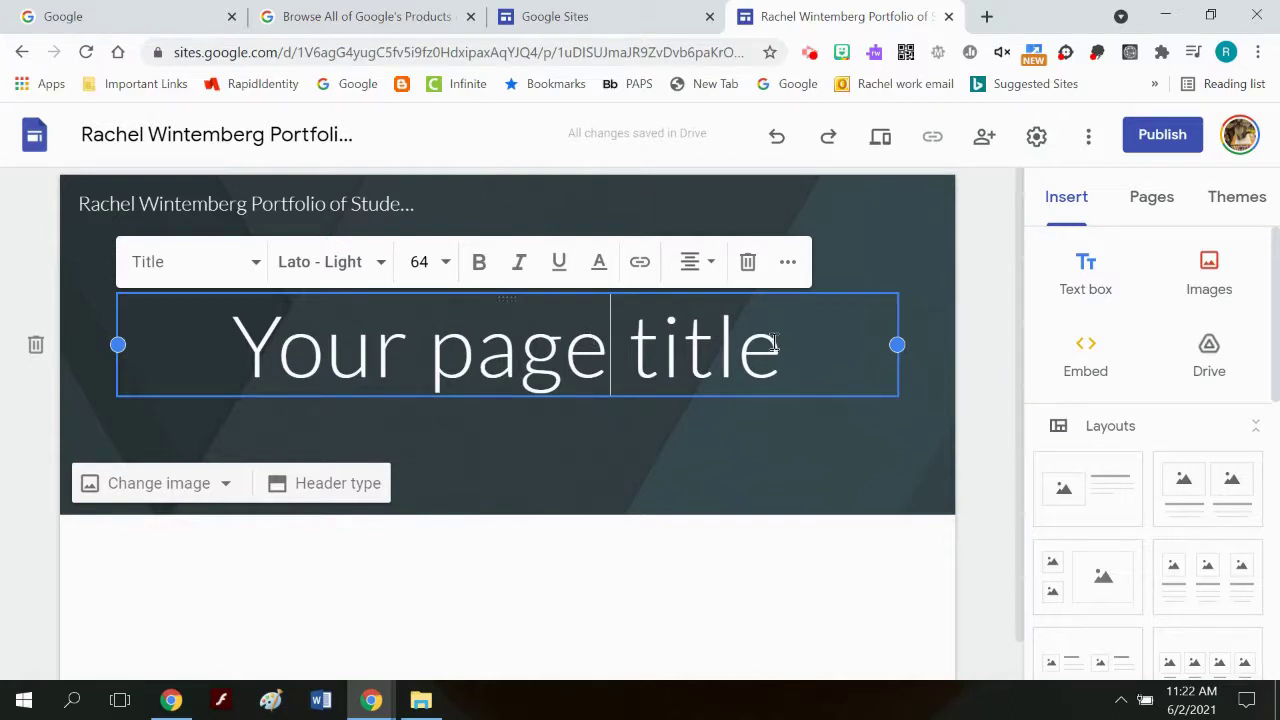
# - Set the font size of the page title text to 48
pyautogui.moveTo(778, 350); pyautogui.dragTo(237, 364)
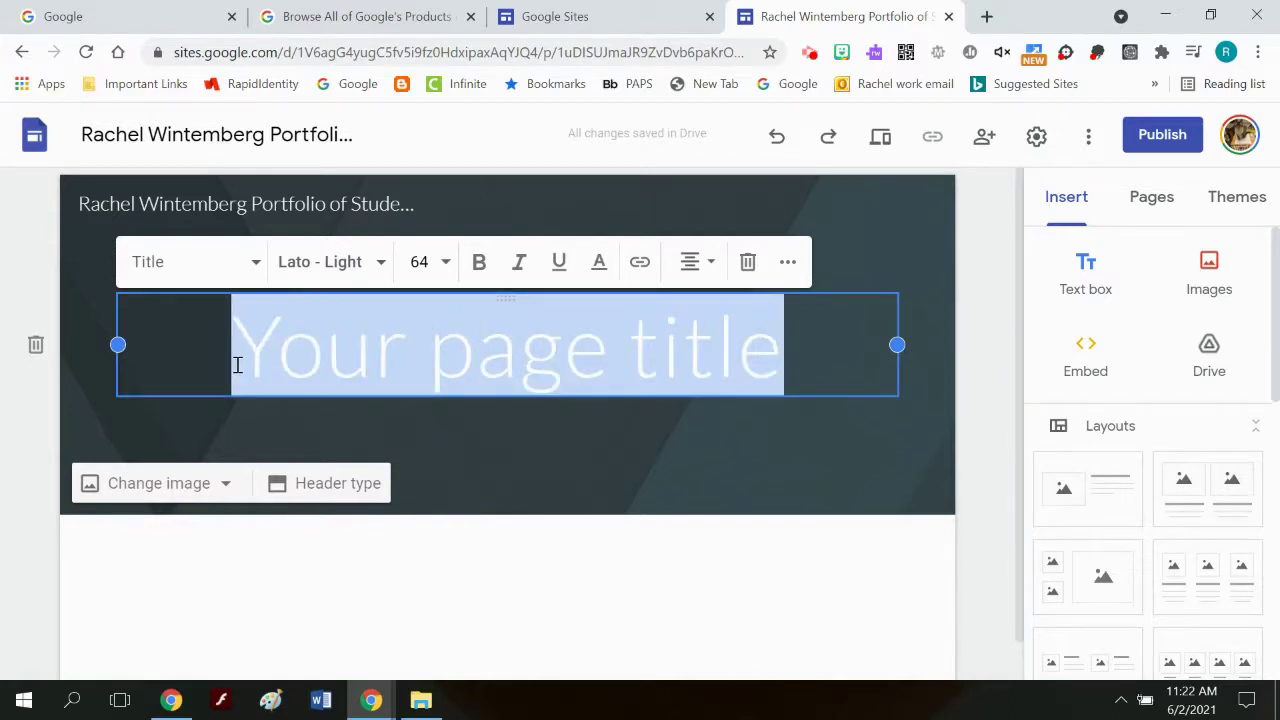
pyautogui.click(446, 261)
pyautogui.scroll(-3, 432, 566)
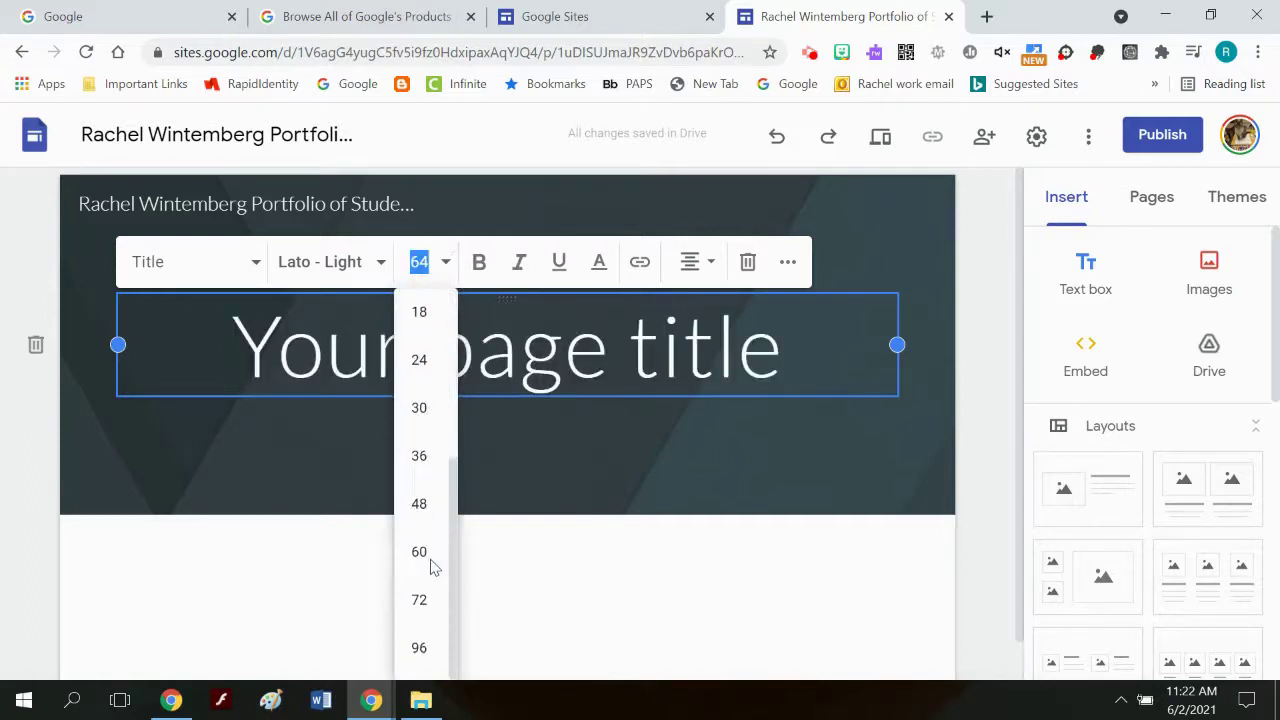
pyautogui.click(438, 505)
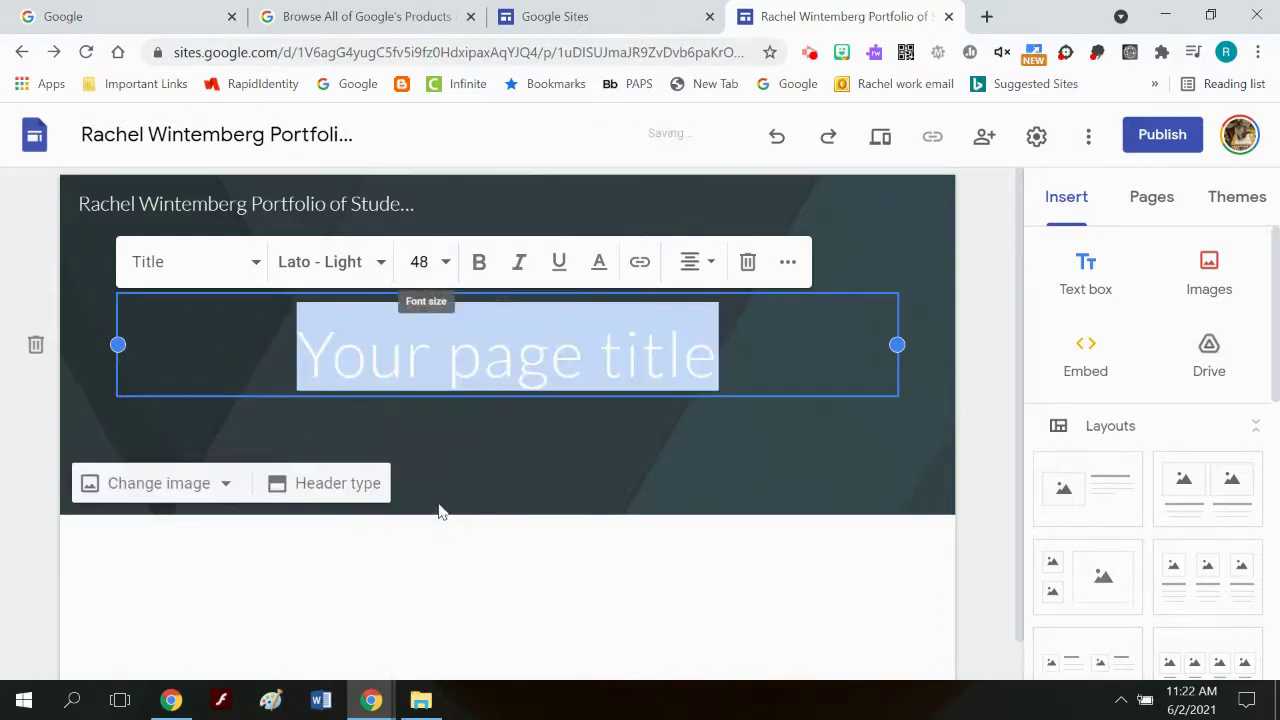
# - Replace the placeholder page title with "Welcome to my Website"
pyautogui.click(730, 350)
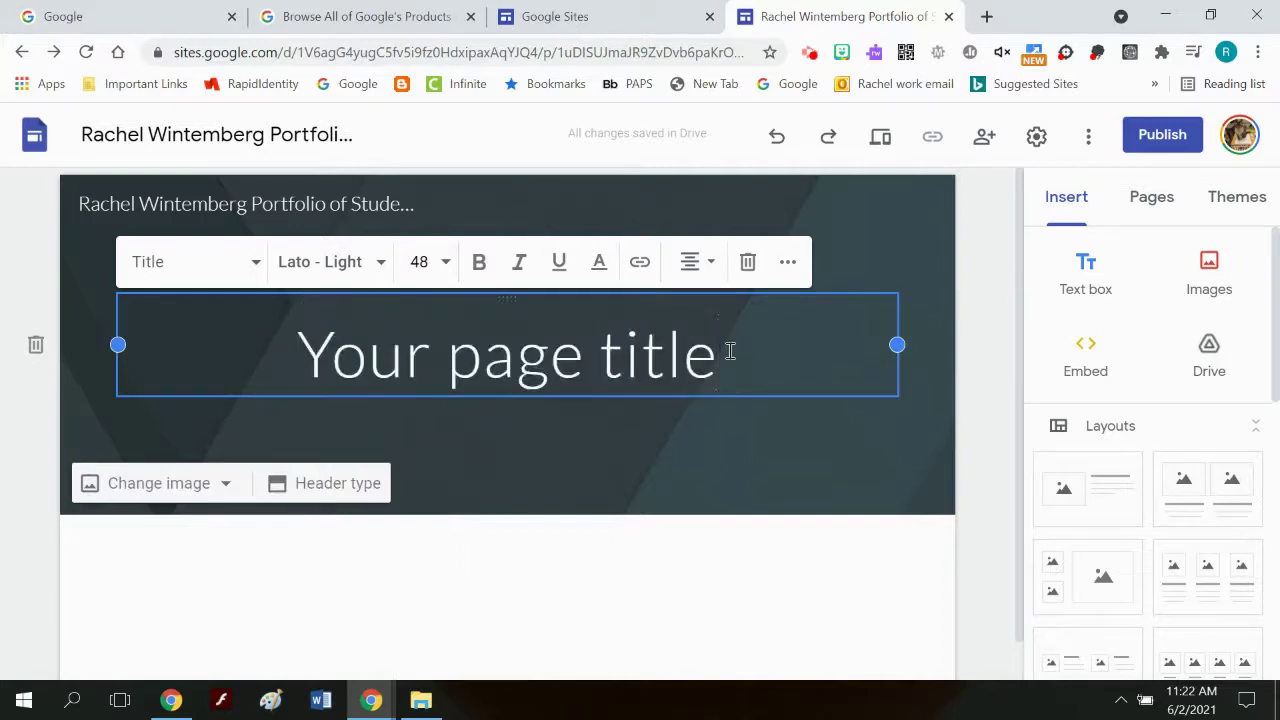
pyautogui.moveTo(730, 350); pyautogui.dragTo(257, 405)
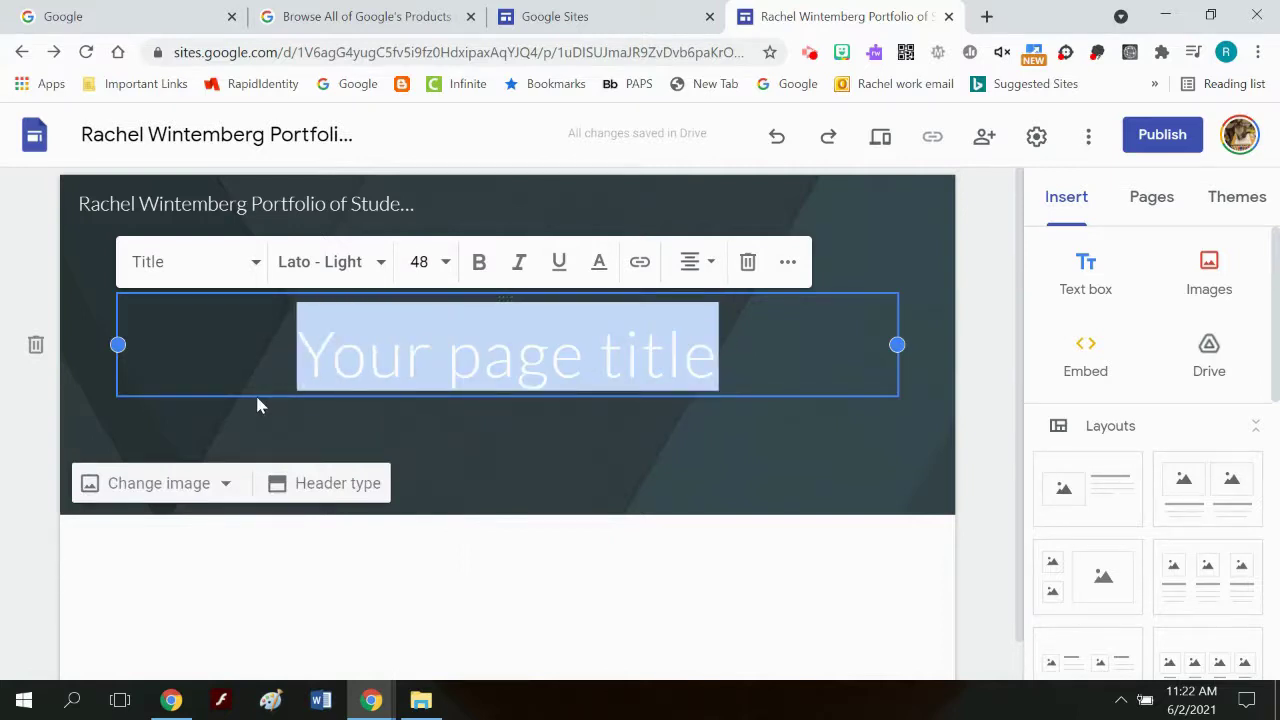
pyautogui.press('BackSpace')
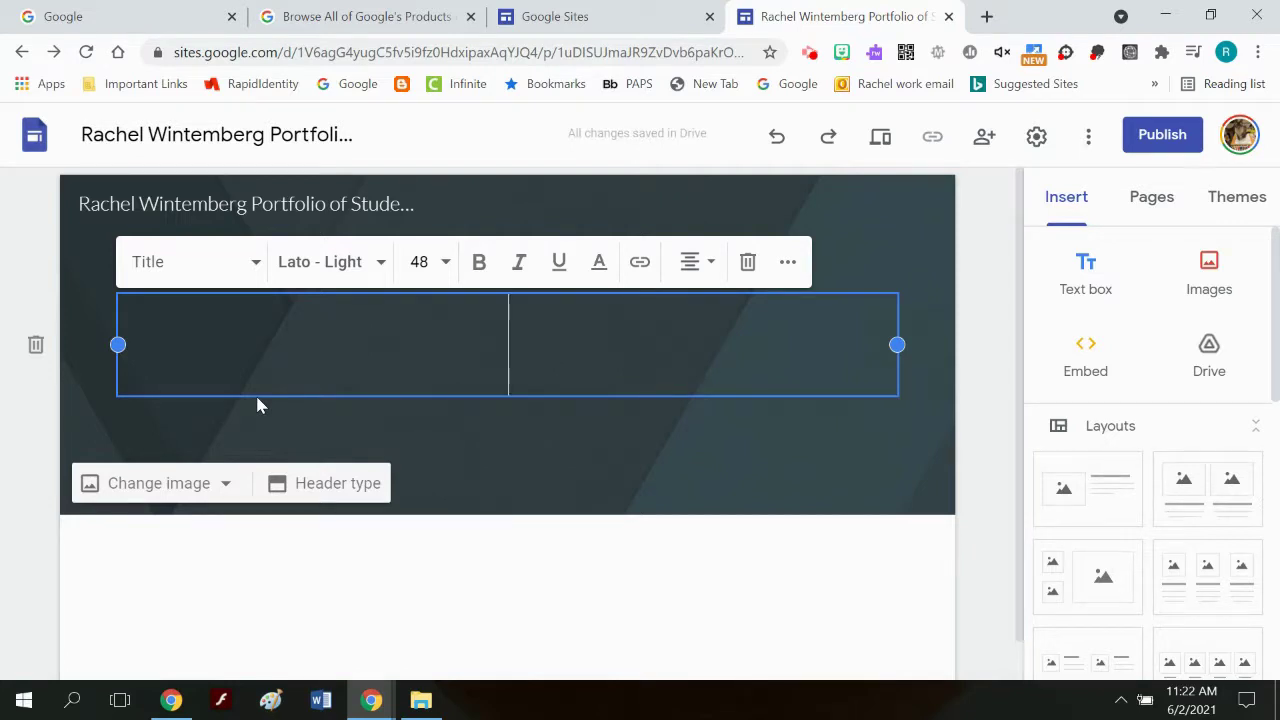
pyautogui.write('Welc')
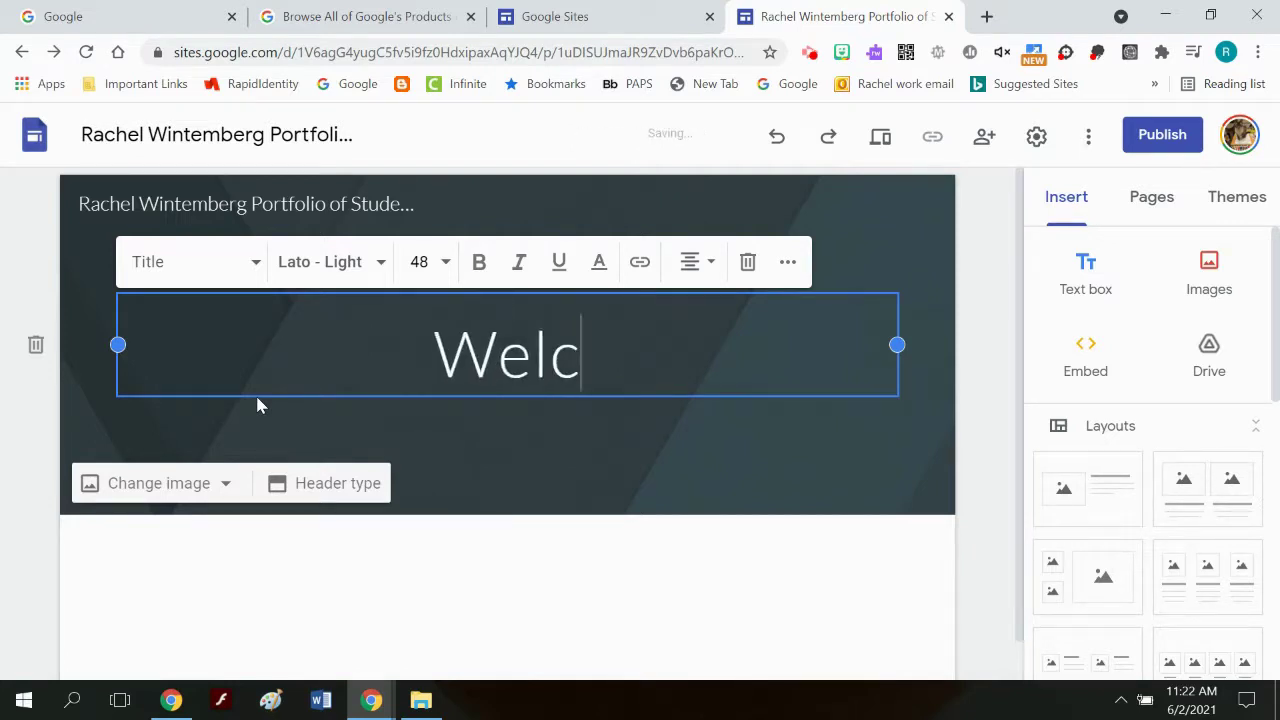
pyautogui.write('ome to ')
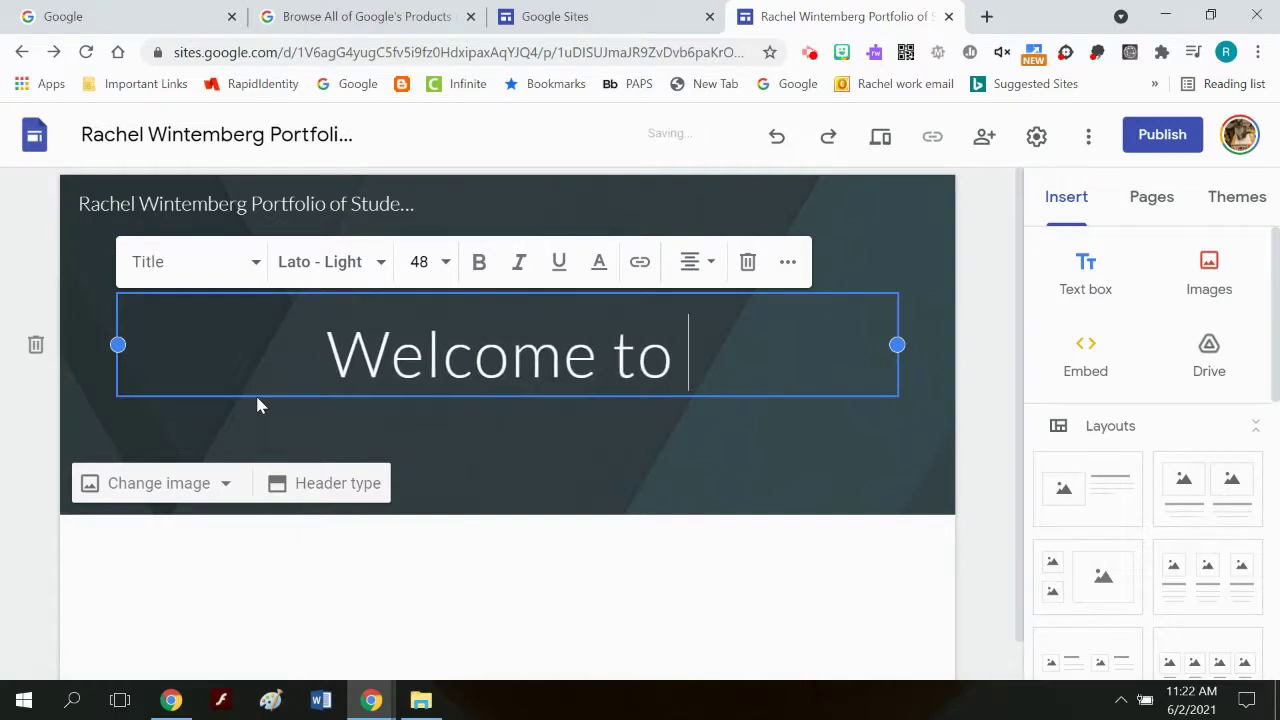
pyautogui.write('my We')
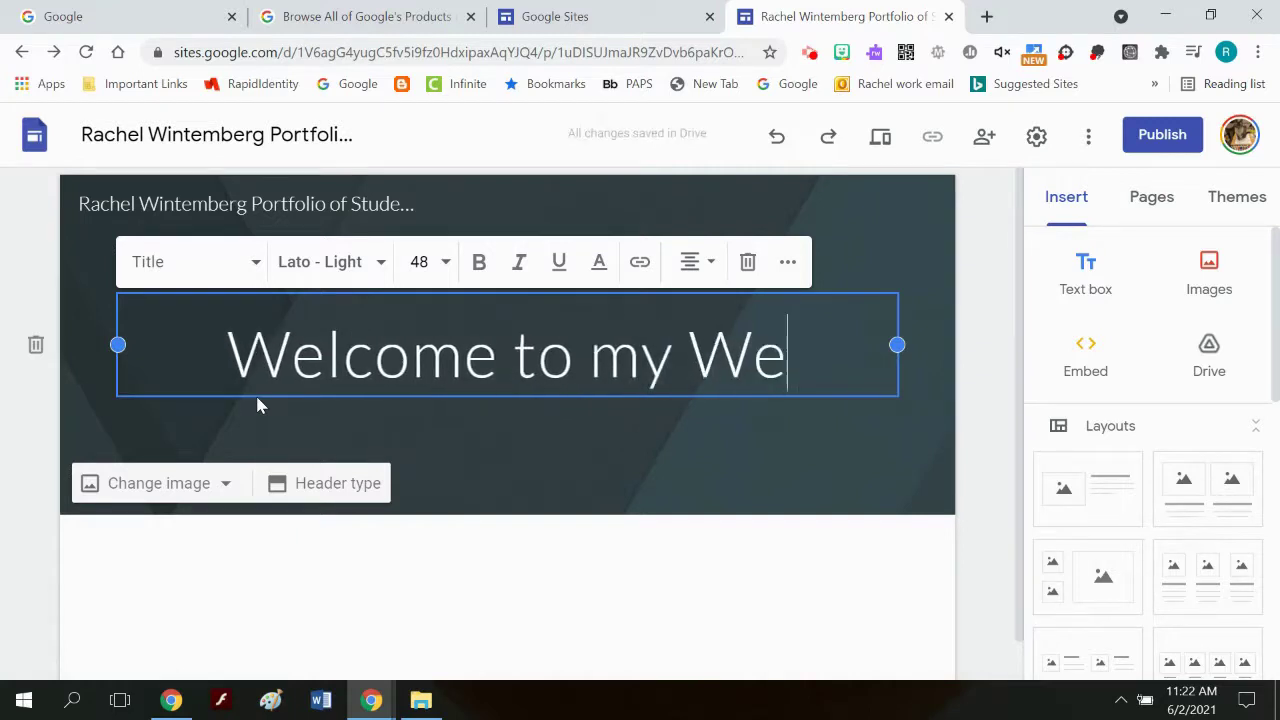
pyautogui.write('bsite')
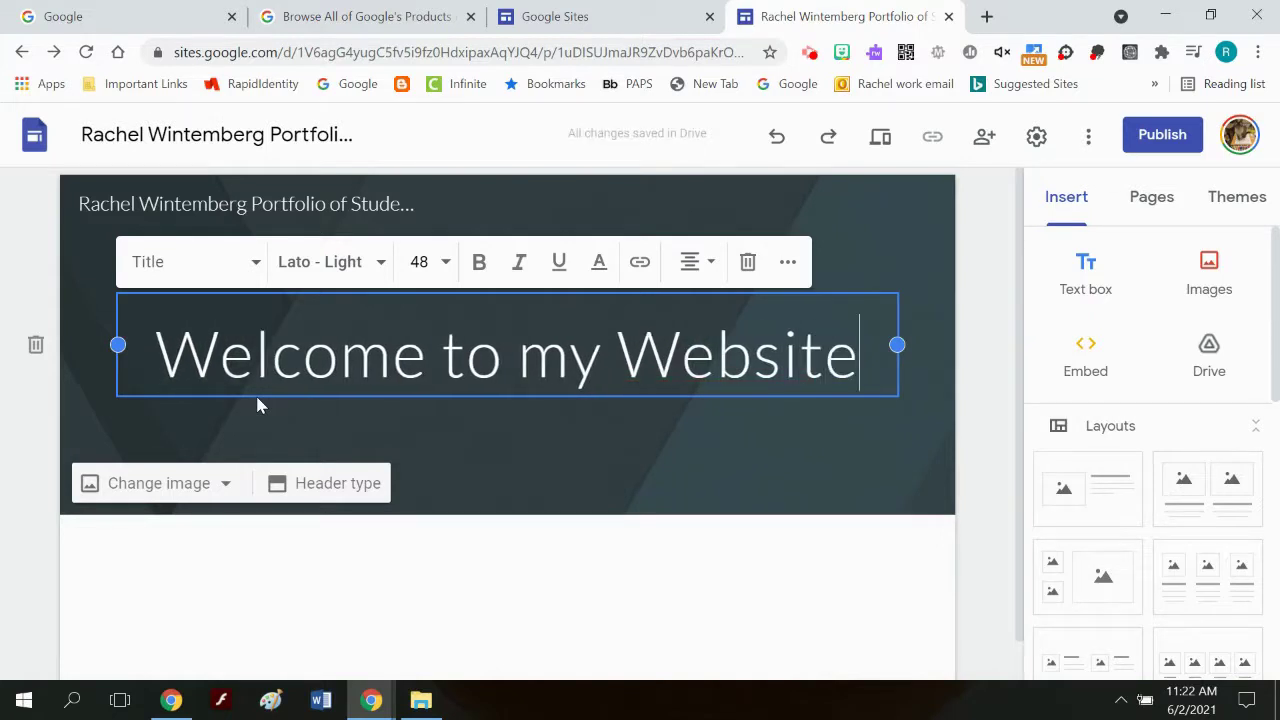
pyautogui.click(367, 563)
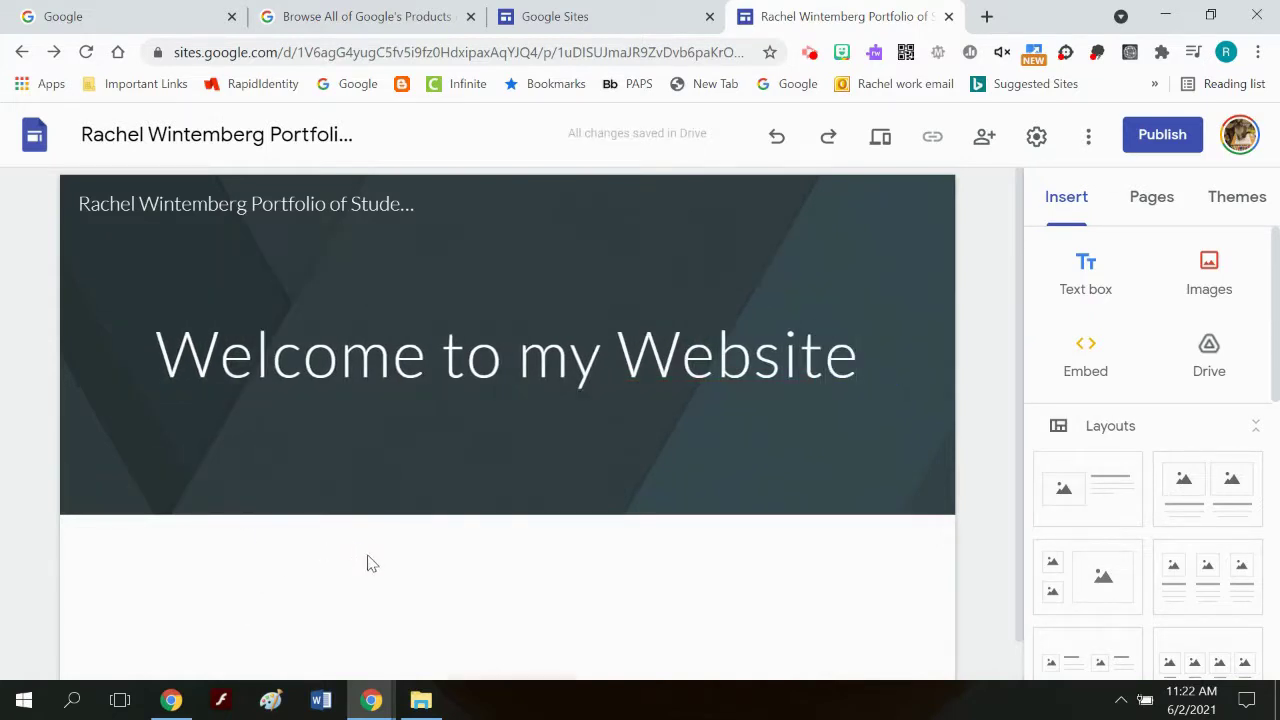
# - Add the site owner's full name on a new line above "Welcome to my Website" in the page title box
pyautogui.scroll(-1, 414, 573)
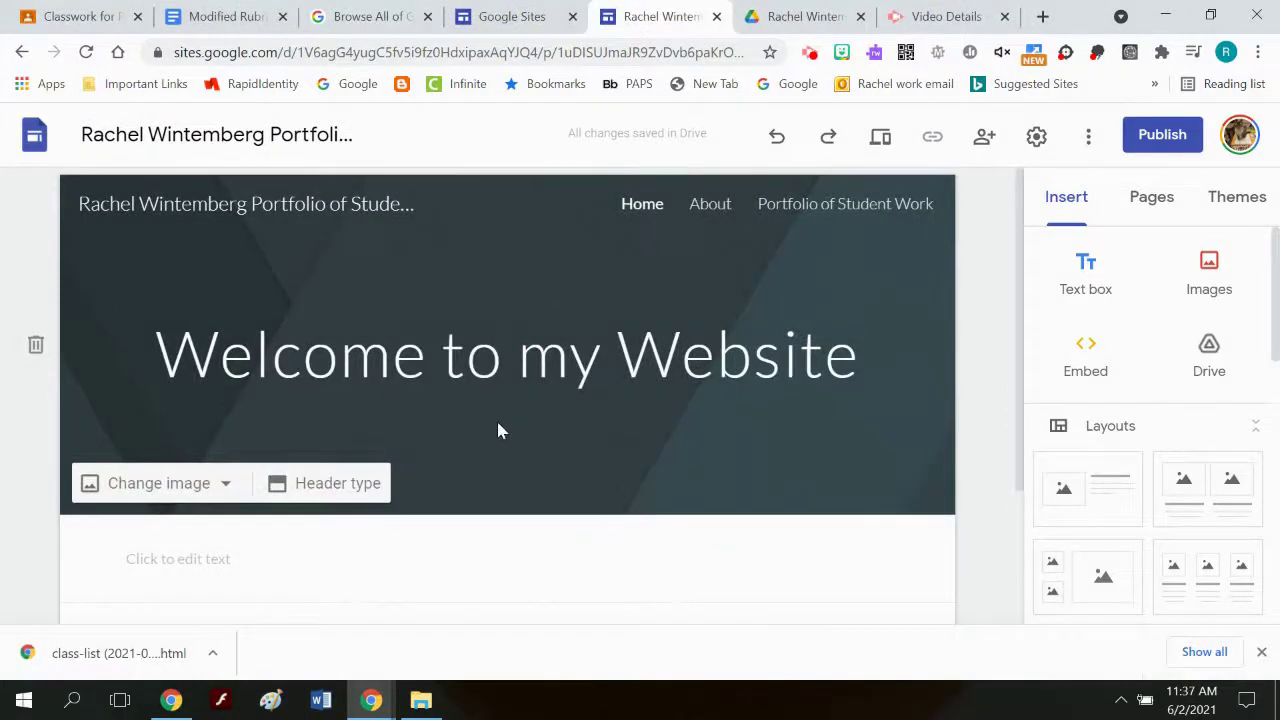
pyautogui.click(223, 294)
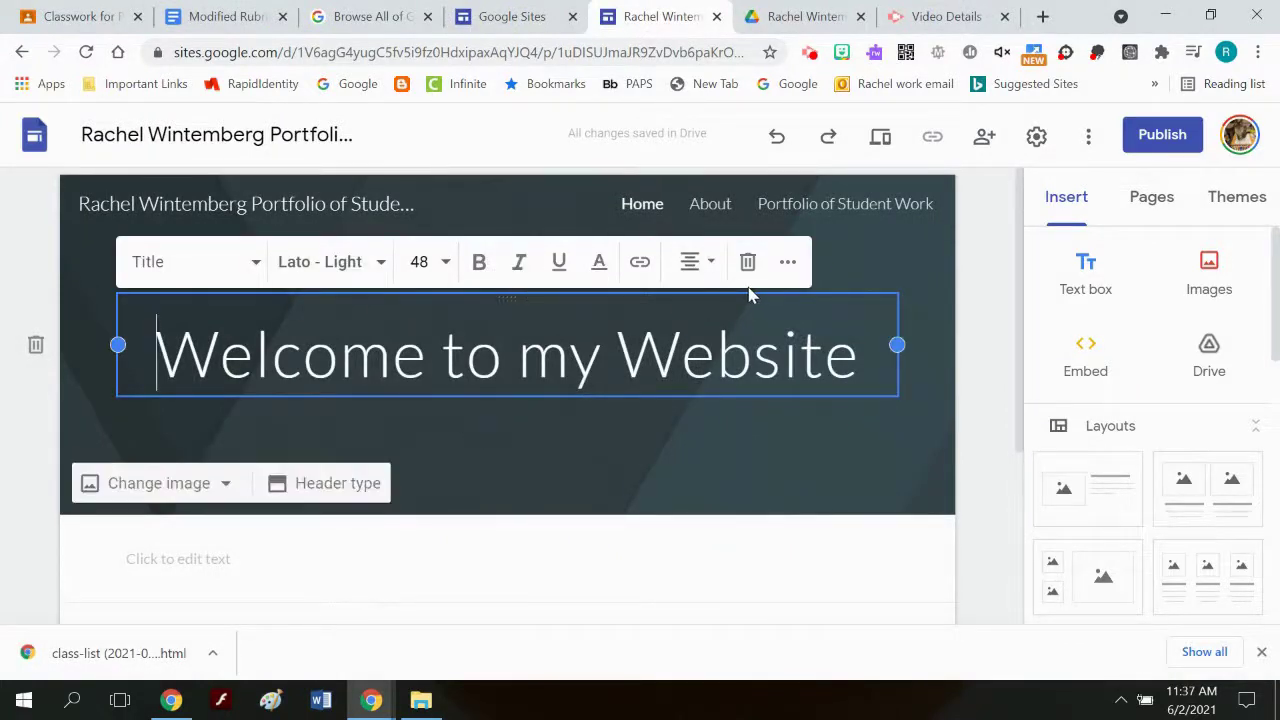
pyautogui.press('Return')
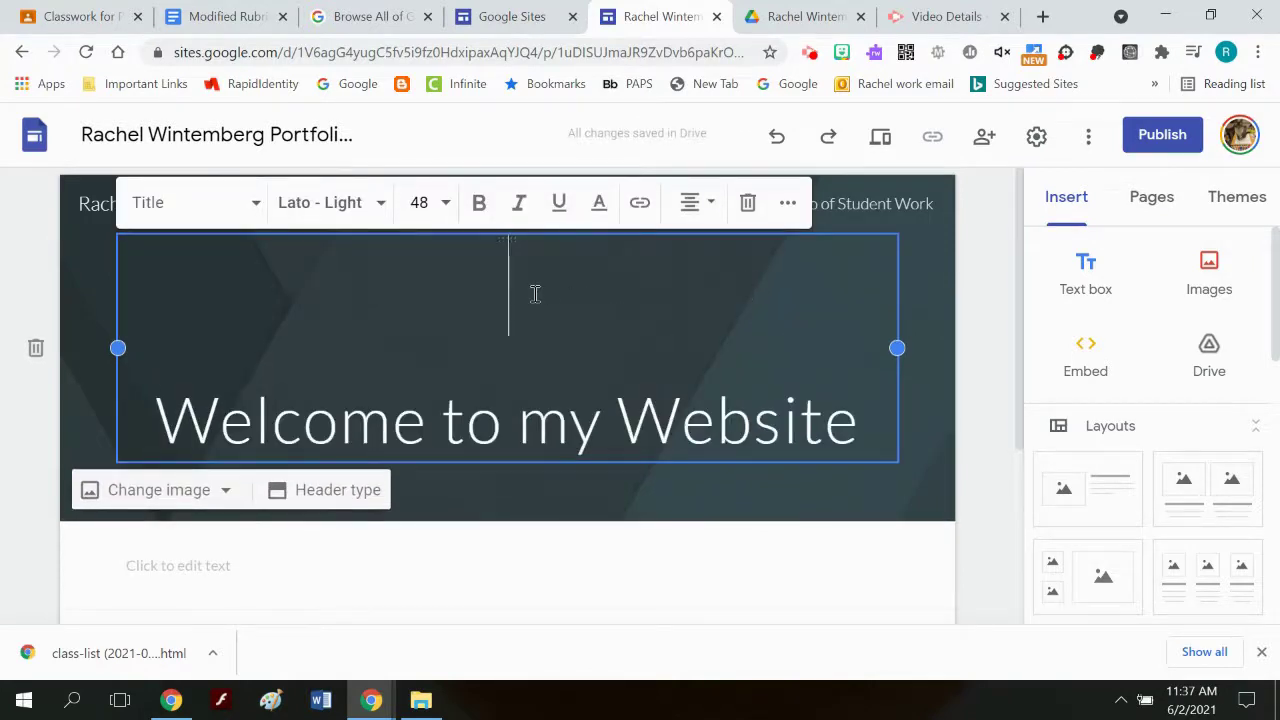
pyautogui.write('Rachel Wintemb')
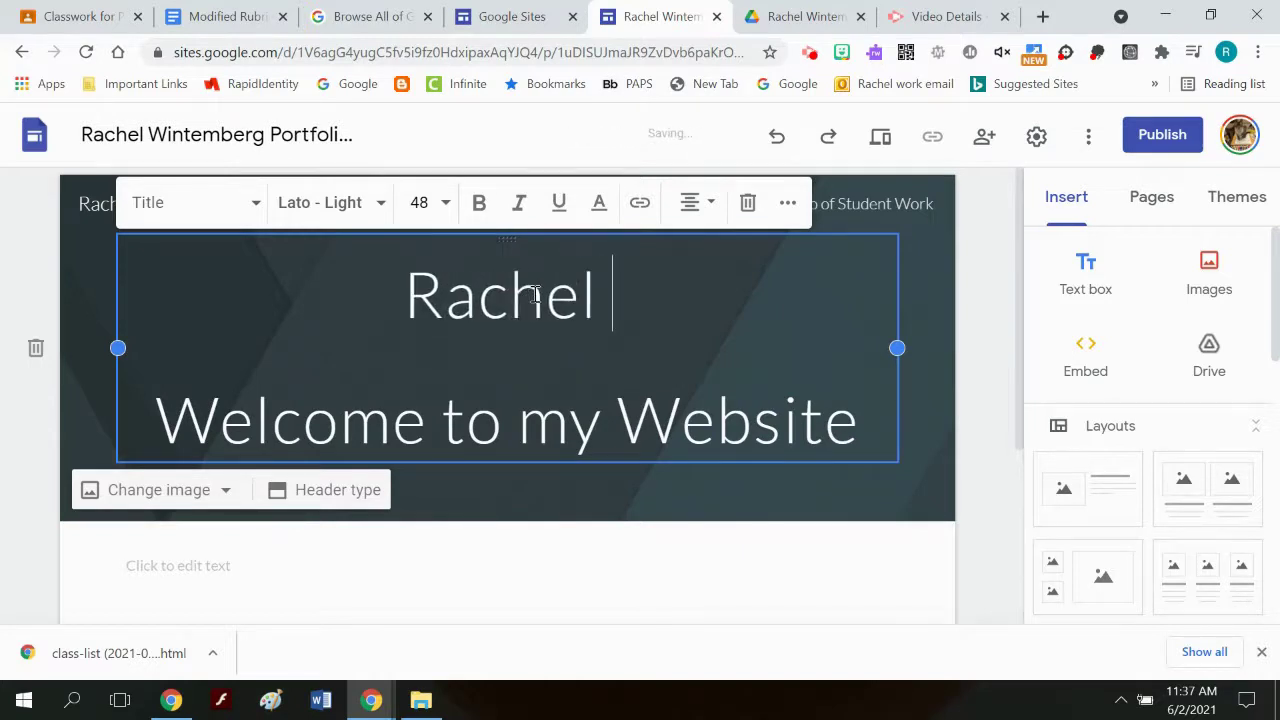
pyautogui.write('erg')
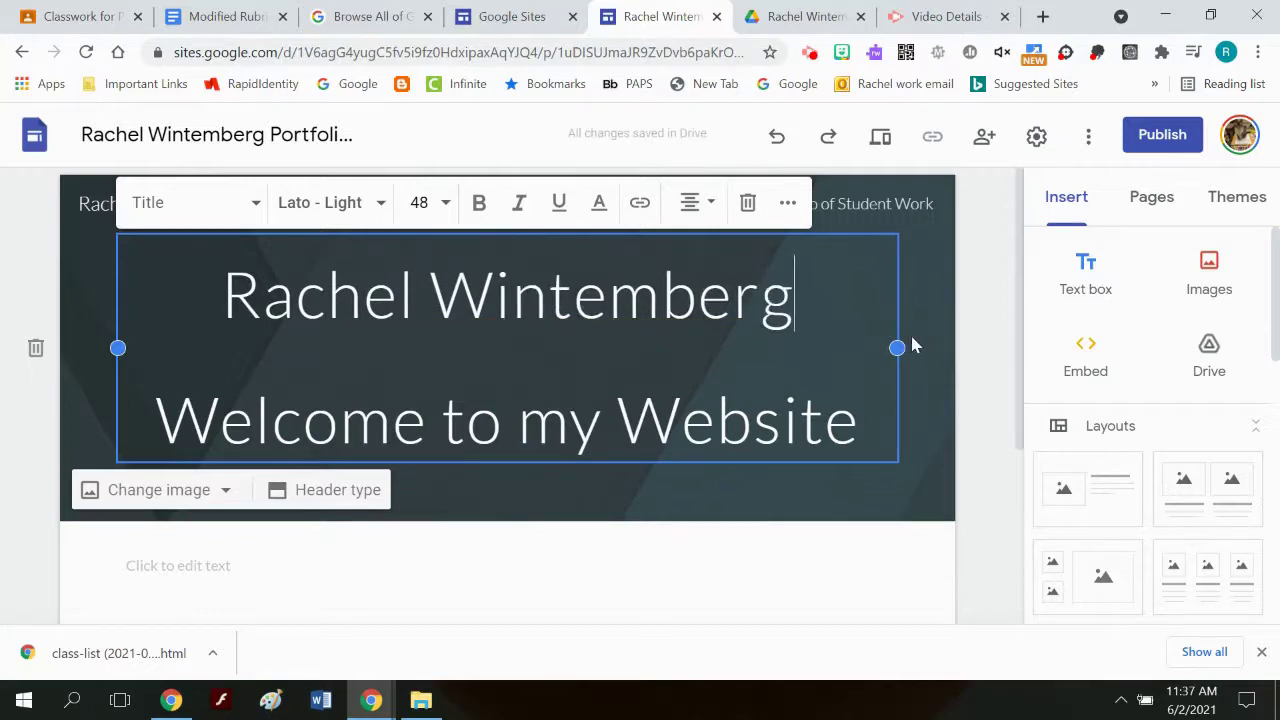
# - Browse the gallery of ready-made images available for the page header background
pyautogui.click(228, 497)
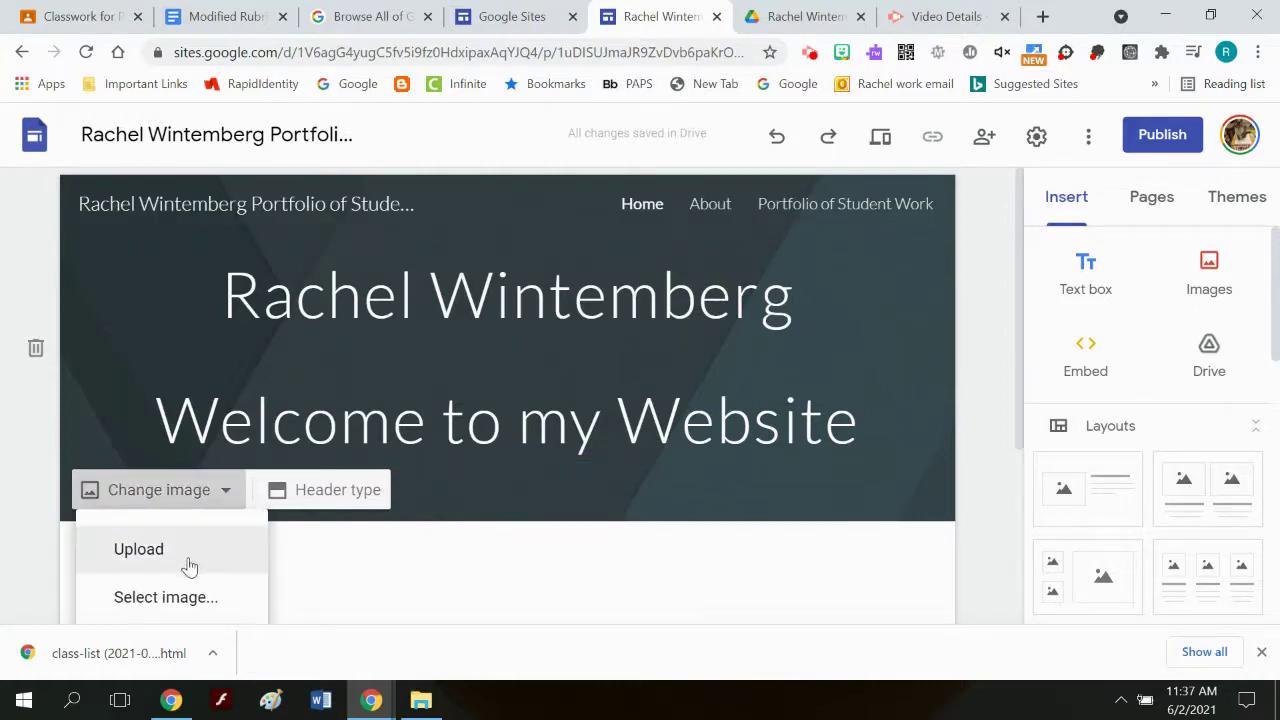
pyautogui.click(202, 600)
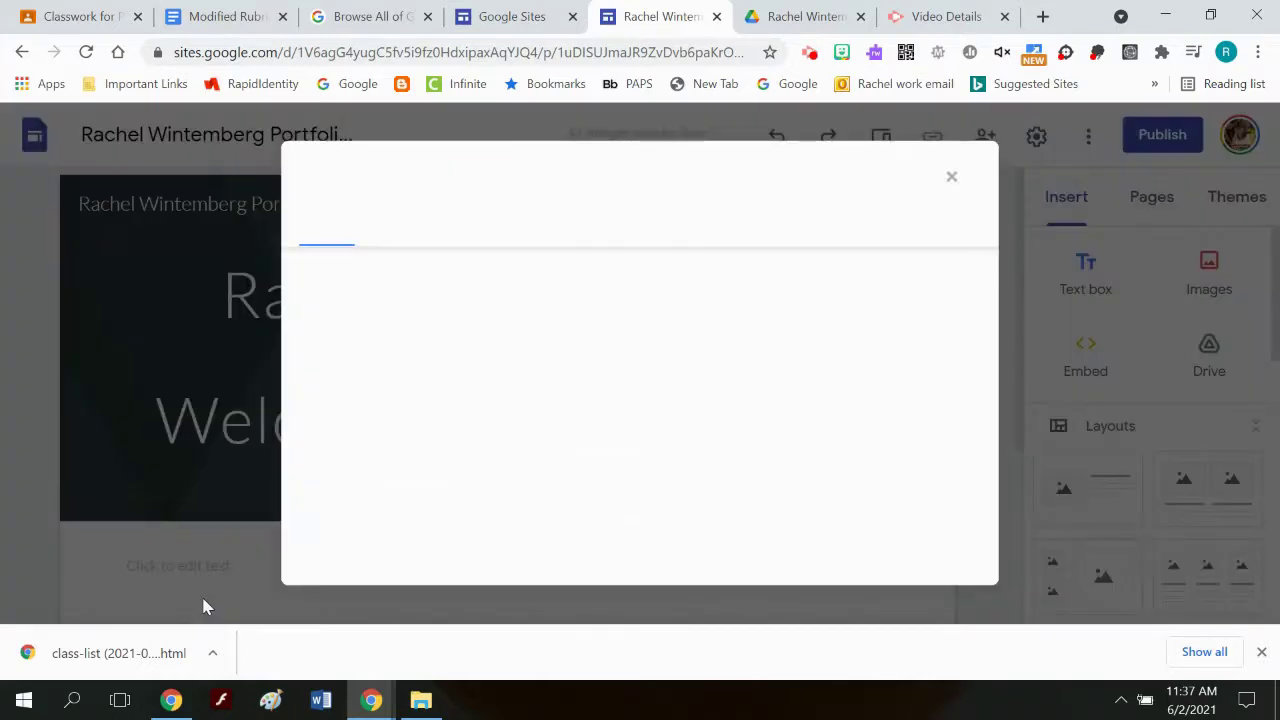
pyautogui.scroll(-6, 913, 394)
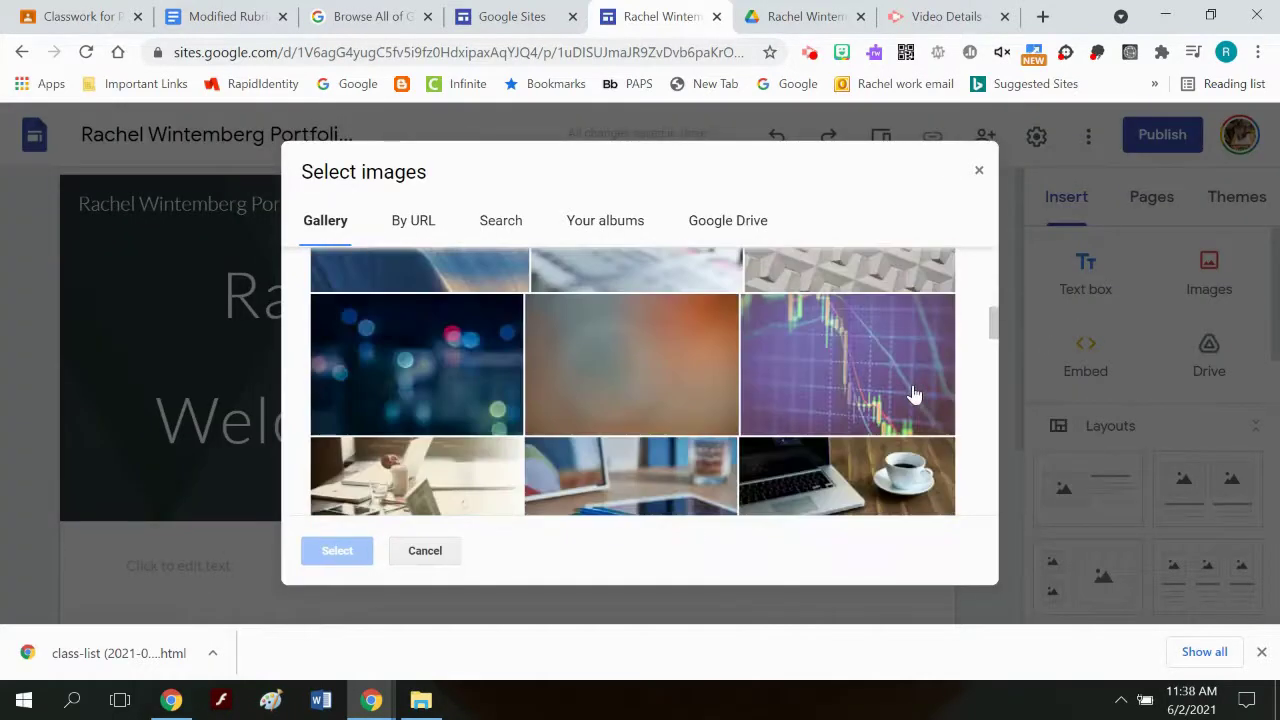
pyautogui.scroll(-10, 913, 394)
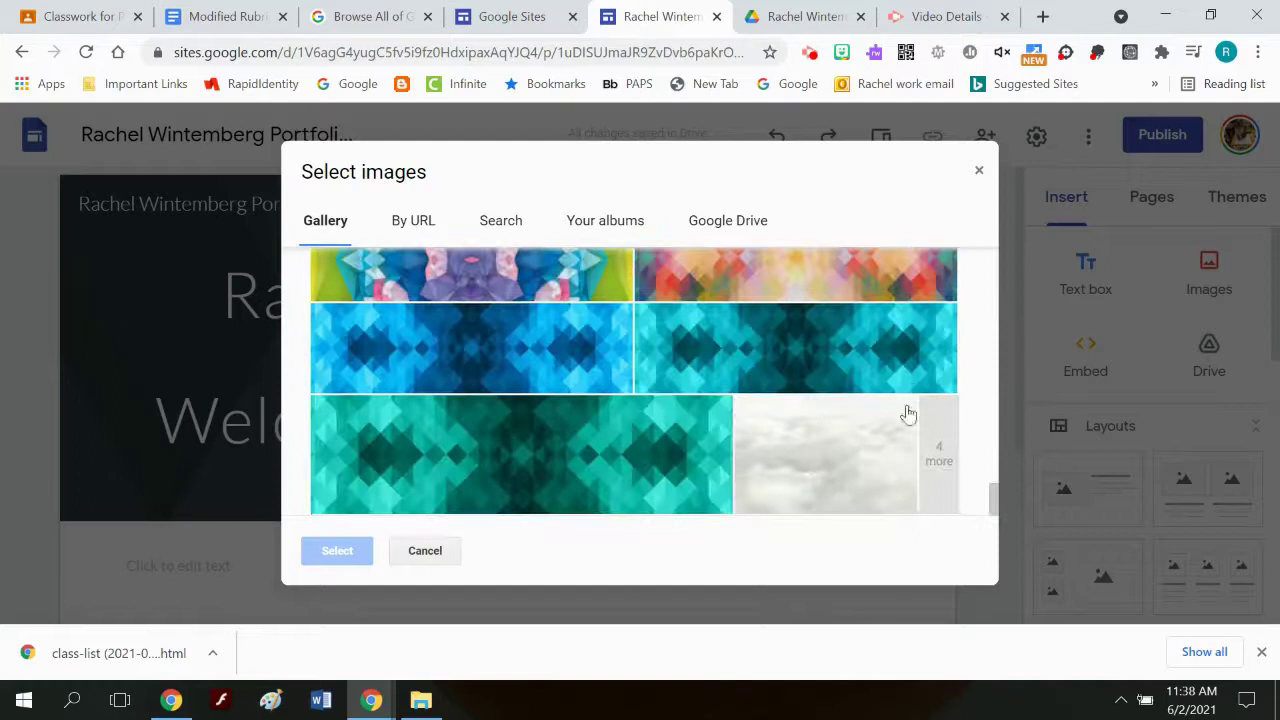
pyautogui.scroll(15, 903, 482)
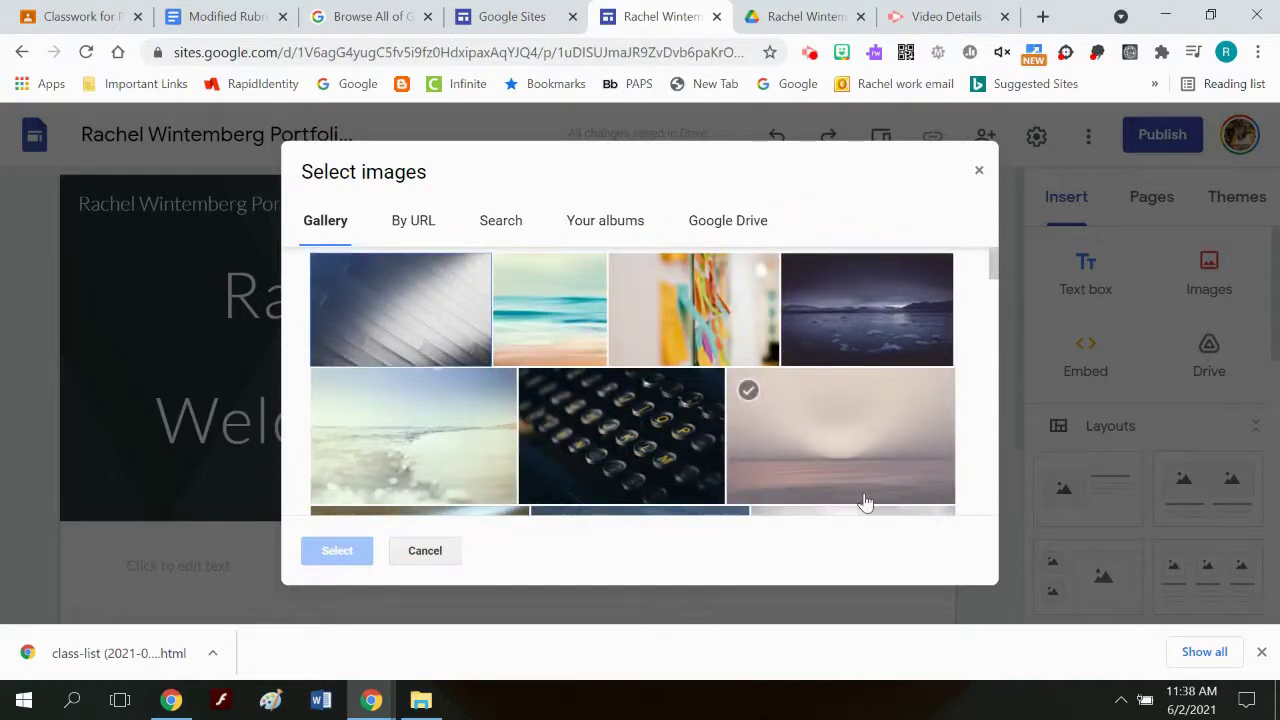
pyautogui.scroll(-5, 865, 502)
pyautogui.scroll(-5, 865, 502)
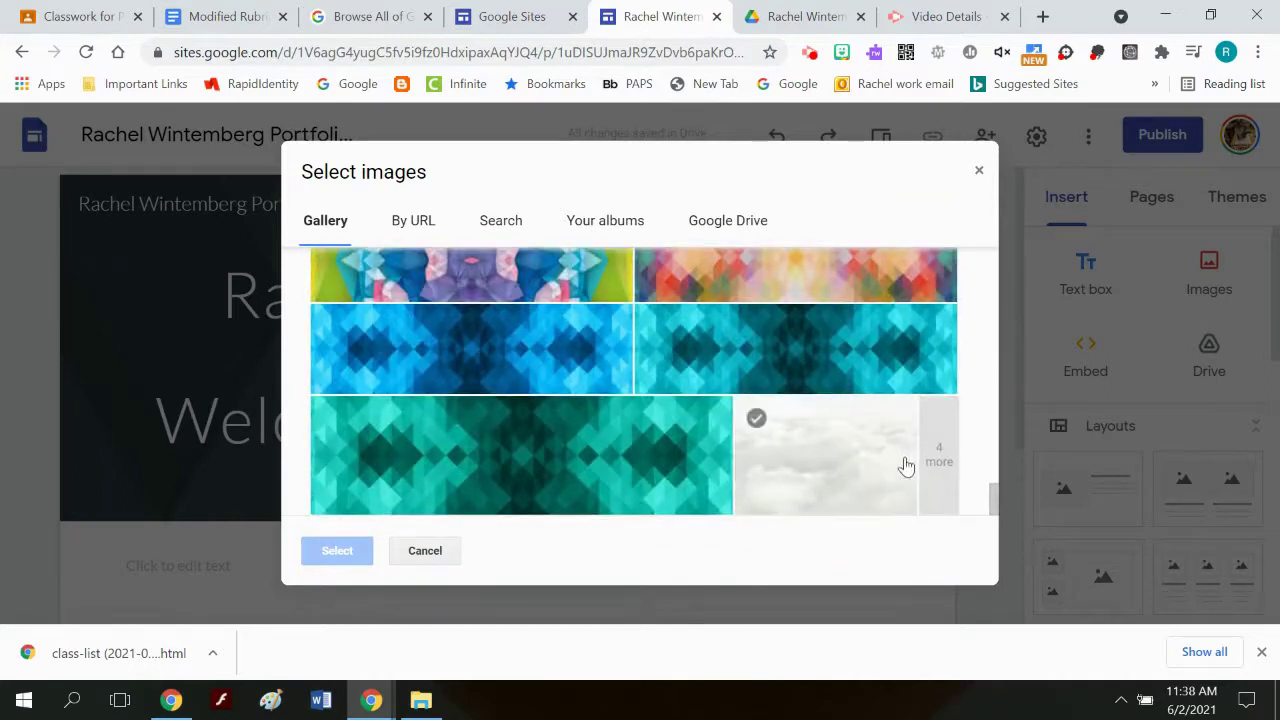
pyautogui.scroll(15, 900, 468)
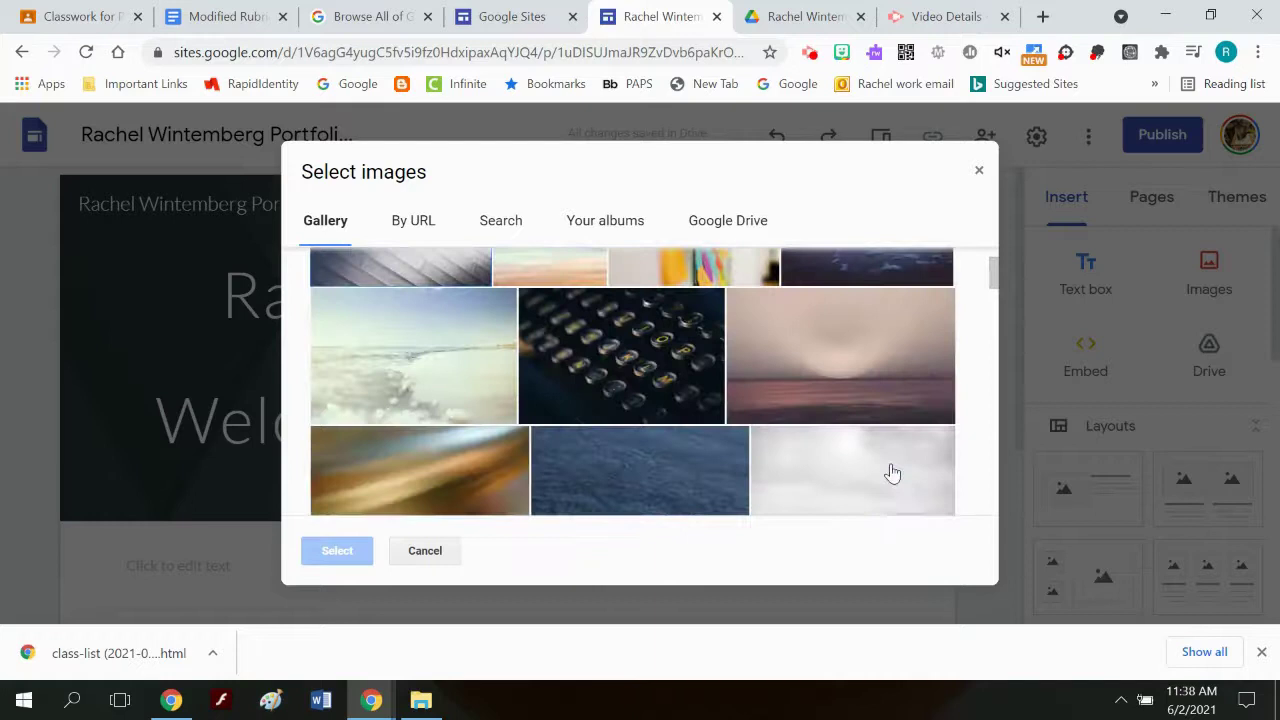
# - Try the file "tone opacity 100% blending mode color burn soft eraser over butterfly" as the header image and reset the header to its default
pyautogui.scroll(1, 893, 473)
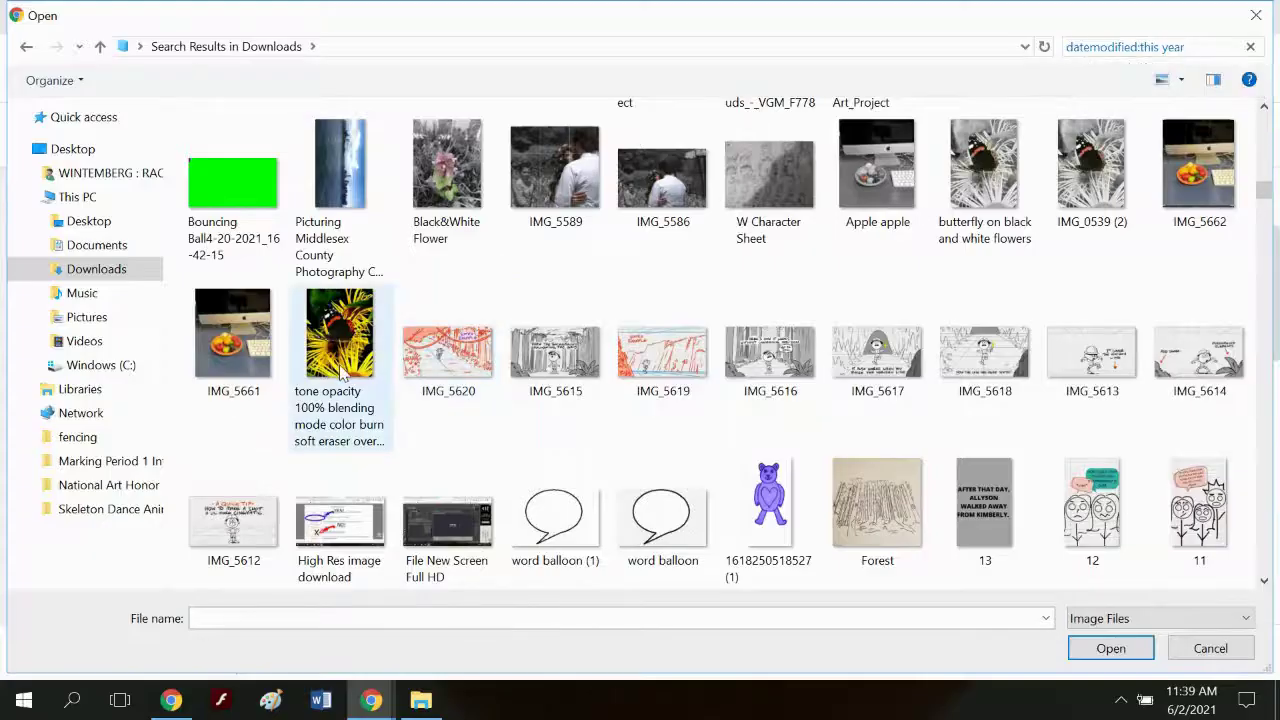
pyautogui.click(333, 368)
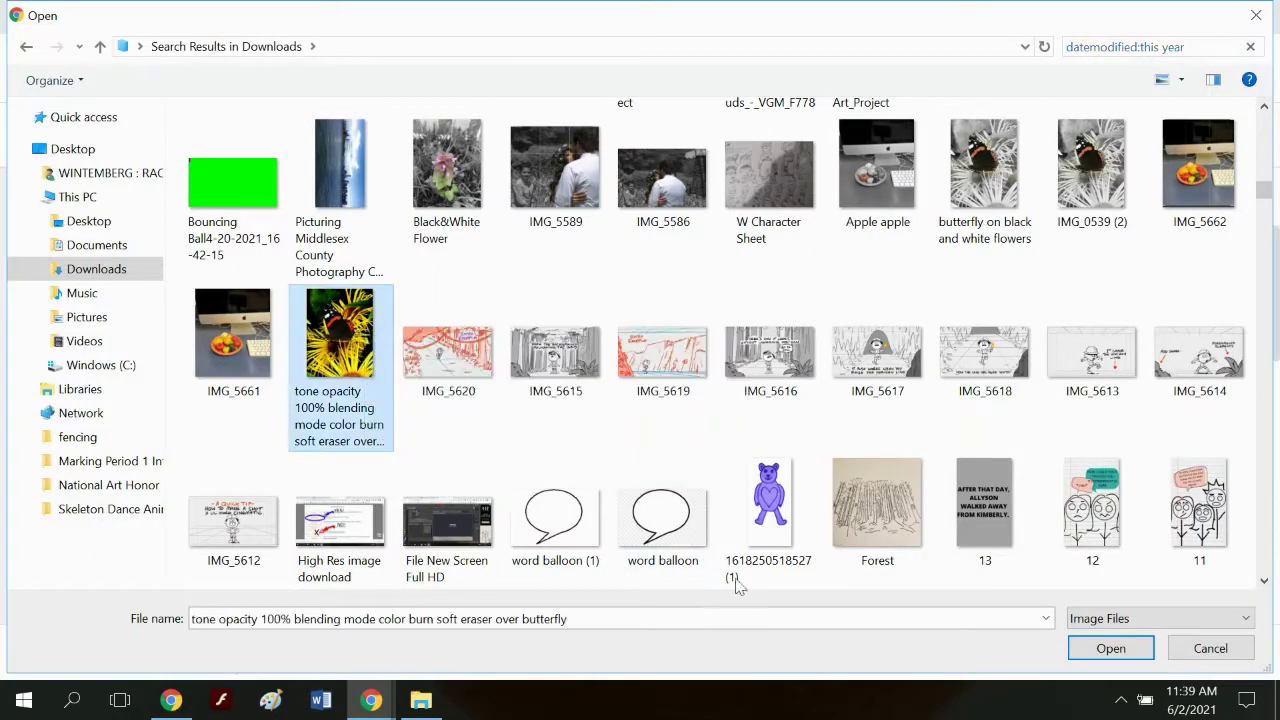
pyautogui.click(1116, 648)
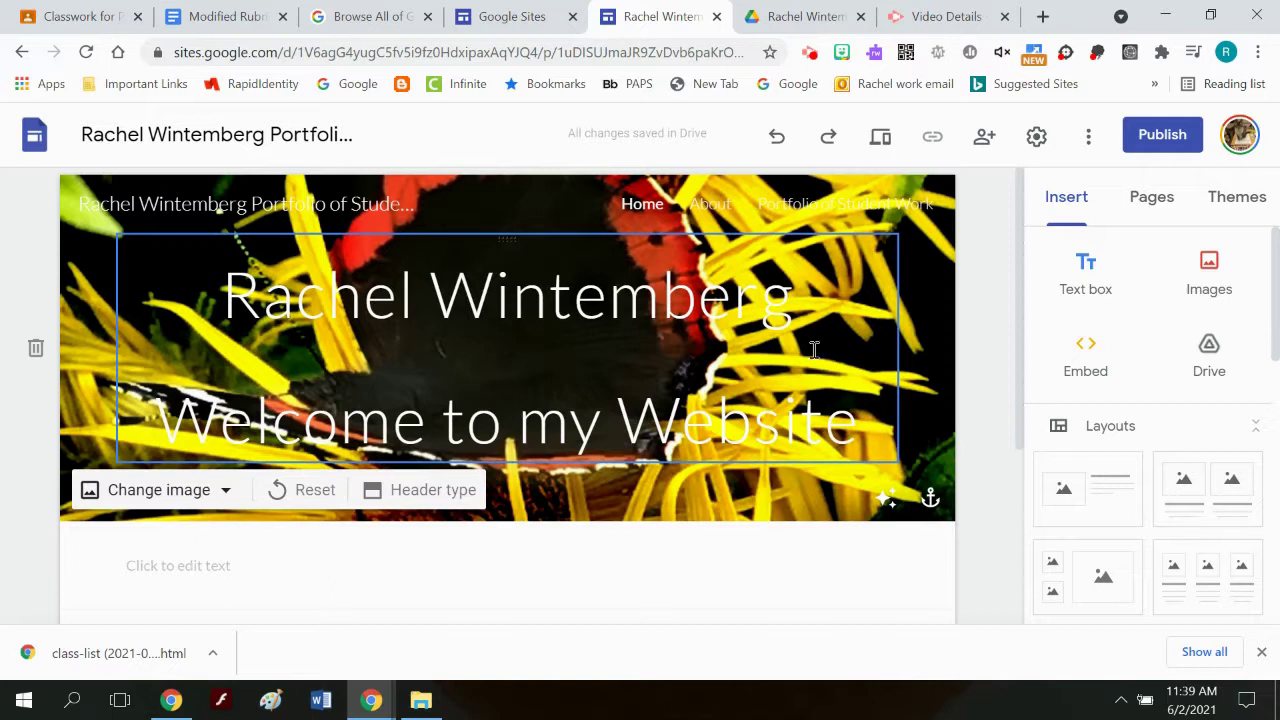
pyautogui.click(287, 490)
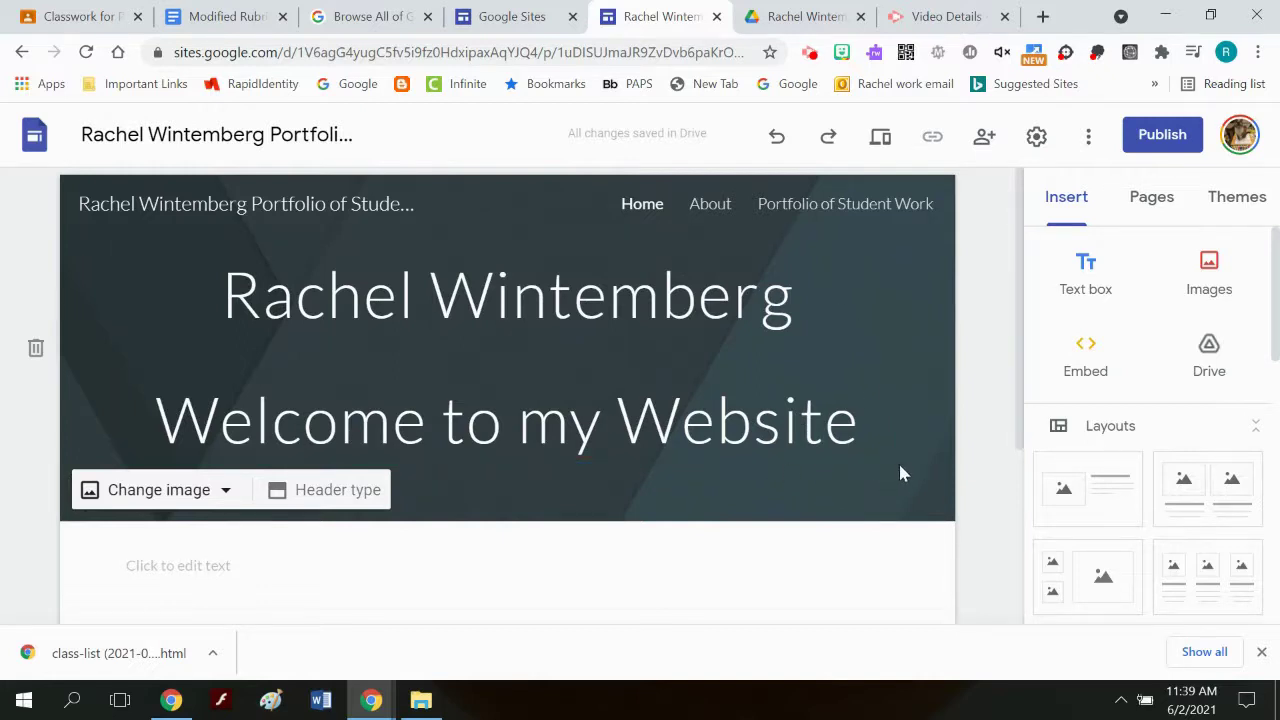
# - Set the header background to the grey-blue geometric pattern from the image gallery
pyautogui.click(223, 491)
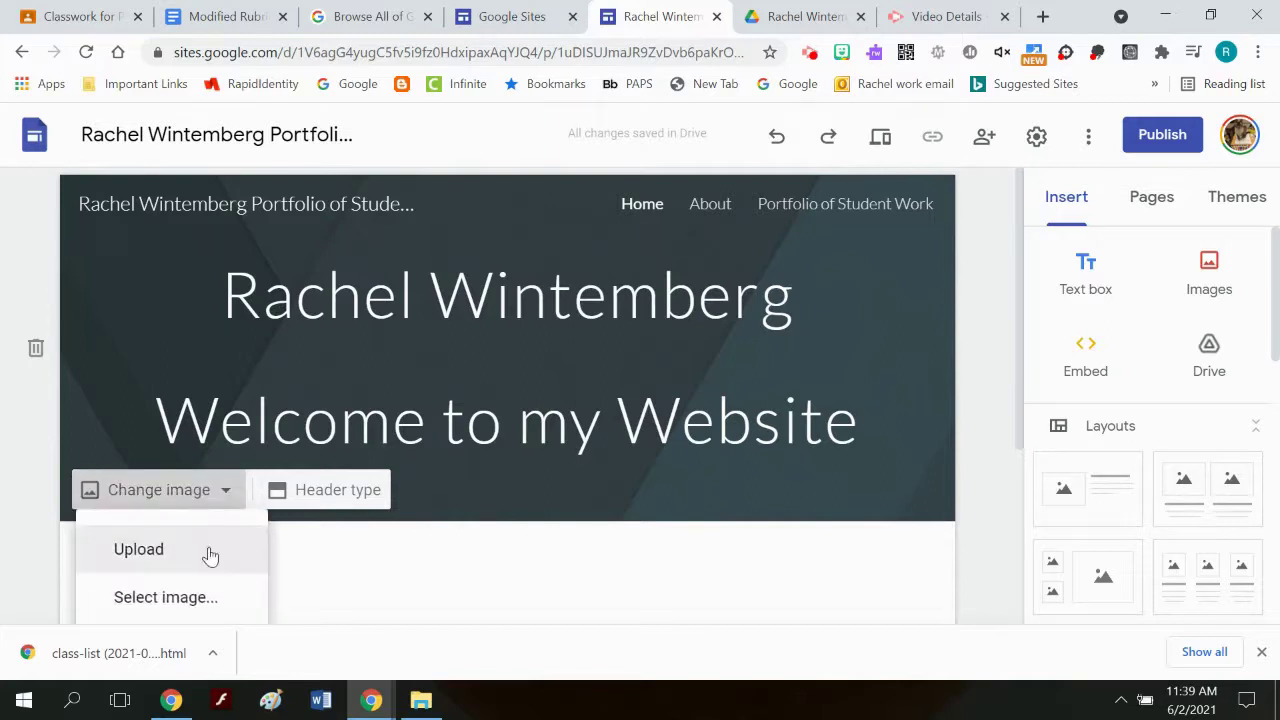
pyautogui.click(206, 598)
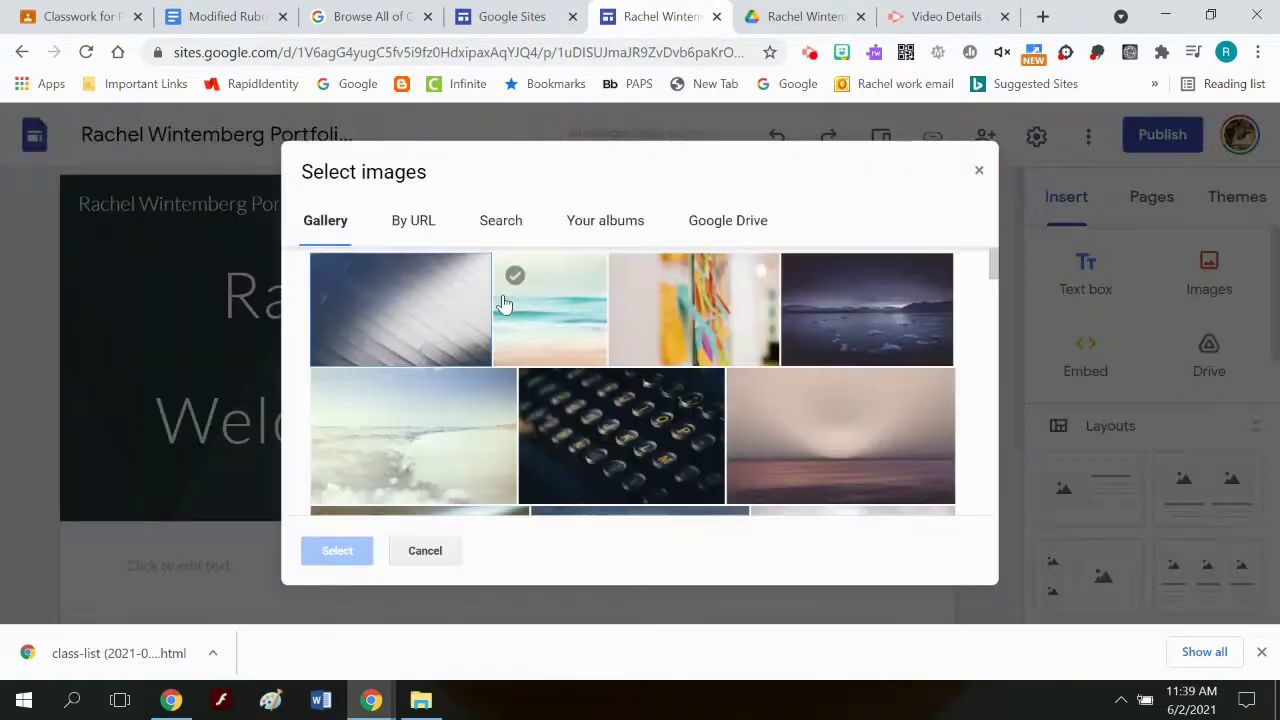
pyautogui.scroll(-5, 783, 370)
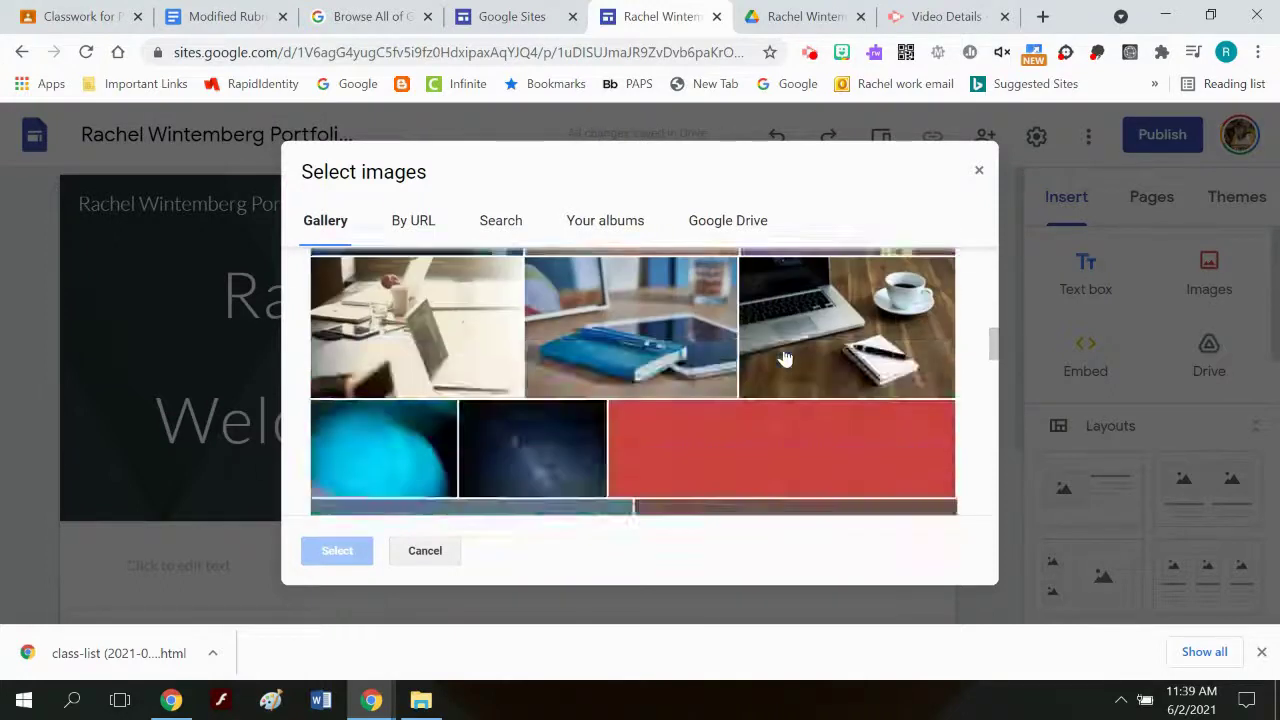
pyautogui.scroll(-10, 783, 358)
pyautogui.click(766, 352)
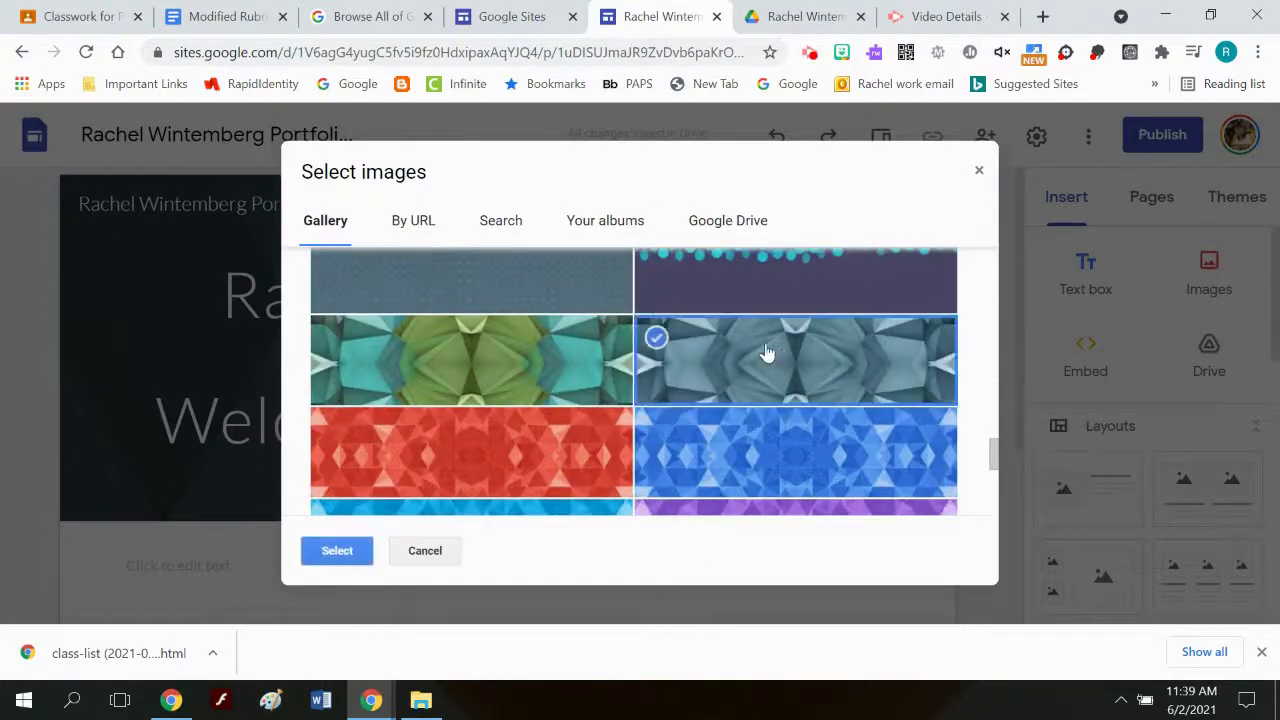
pyautogui.click(356, 551)
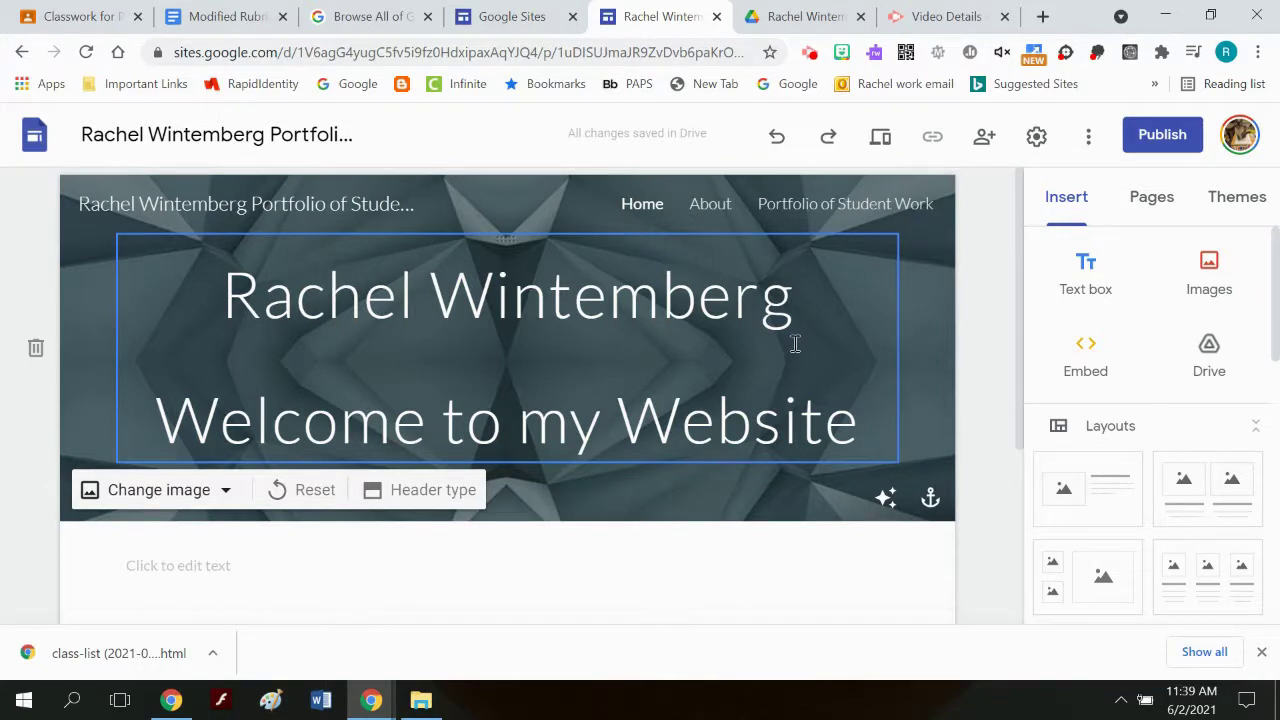
# - Insert a text box in the blank area below the page header
pyautogui.scroll(-2, 788, 358)
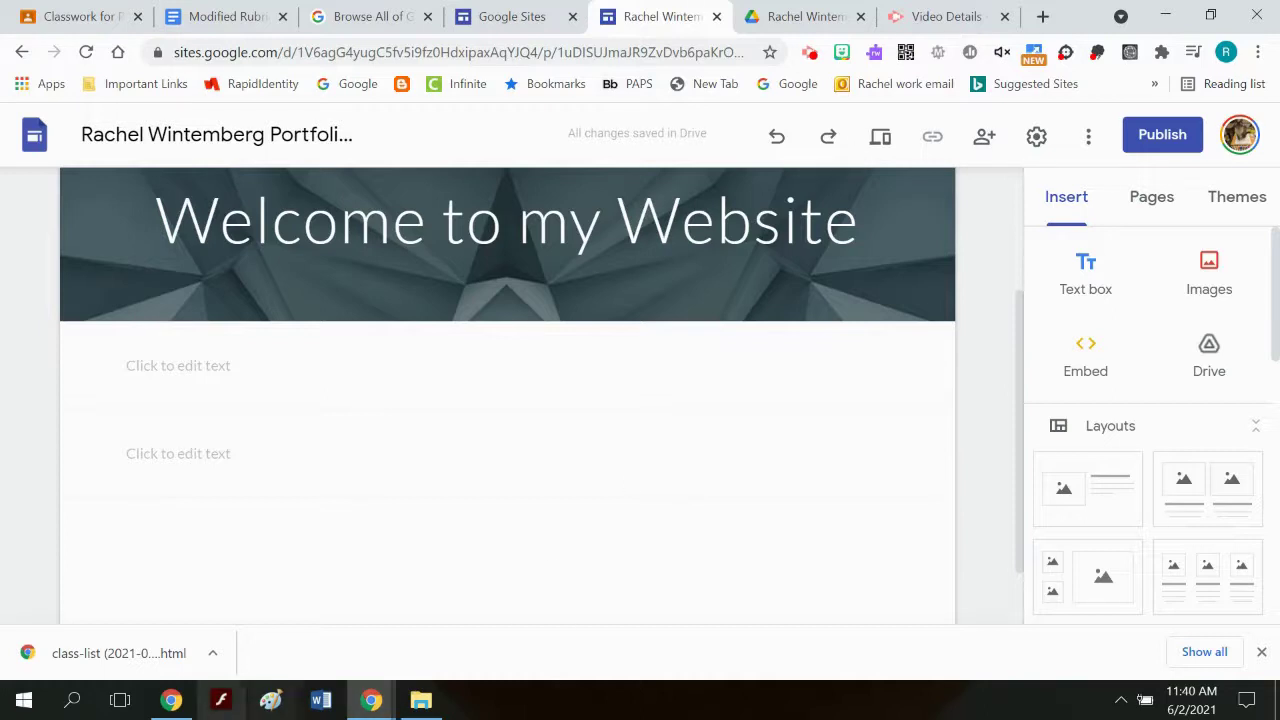
pyautogui.click(210, 672)
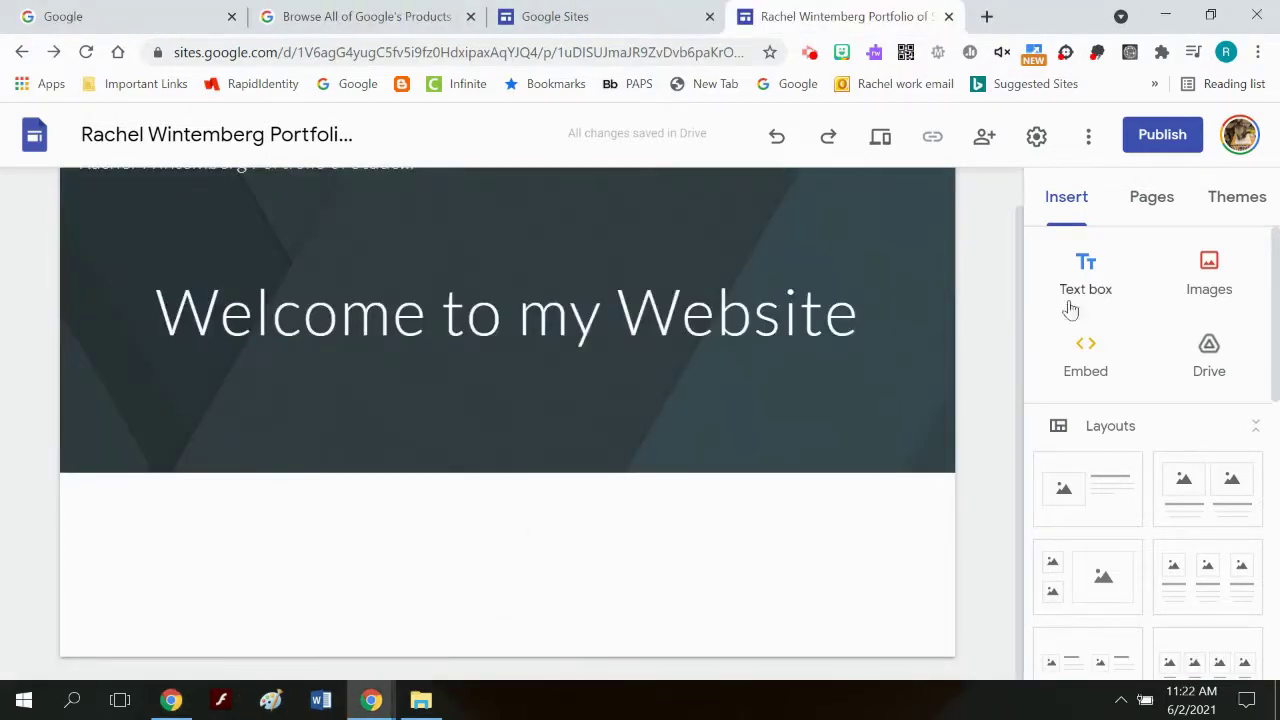
pyautogui.click(1087, 283)
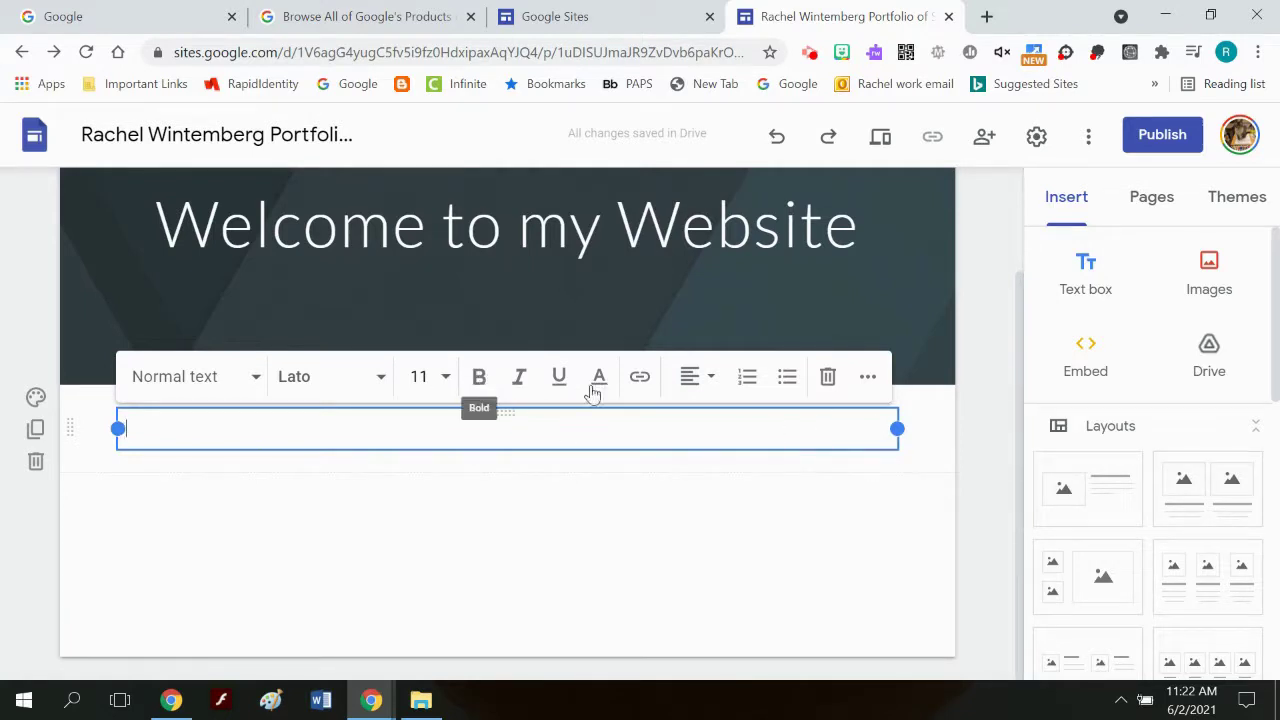
# - Examine the alignment choices and additional formatting options of the new text box, leaving it empty
pyautogui.click(699, 377)
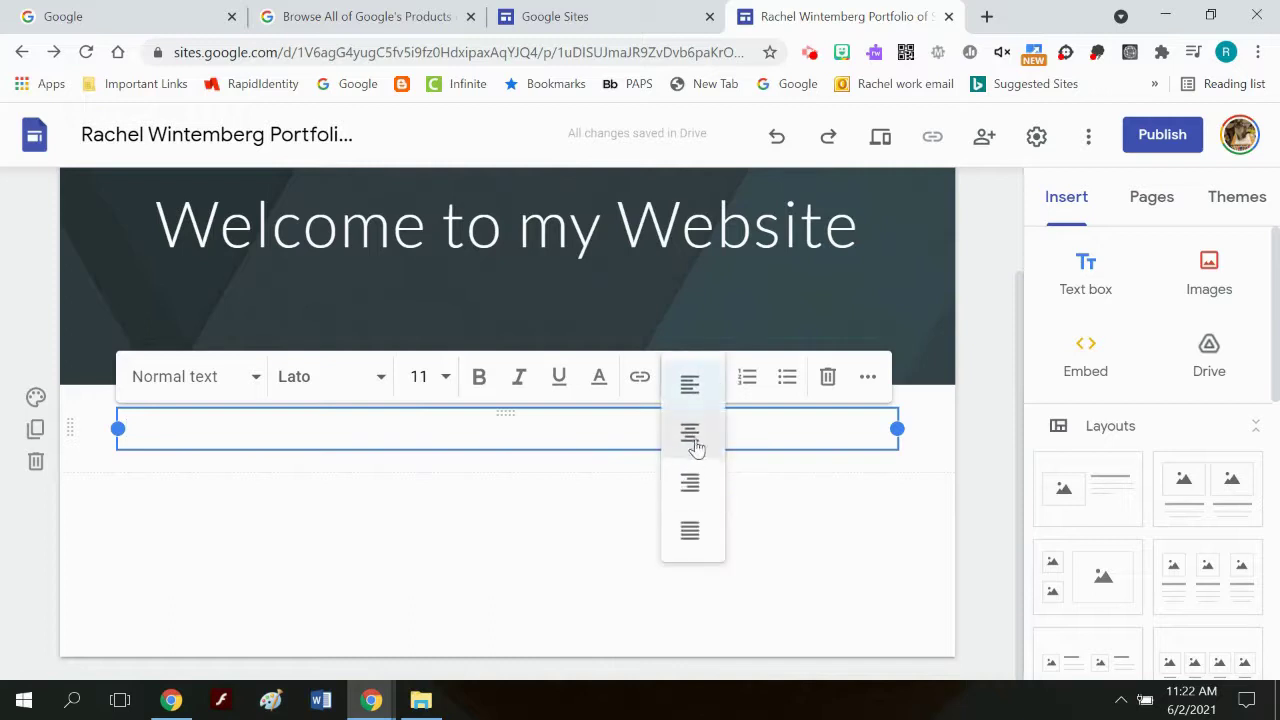
pyautogui.click(813, 436)
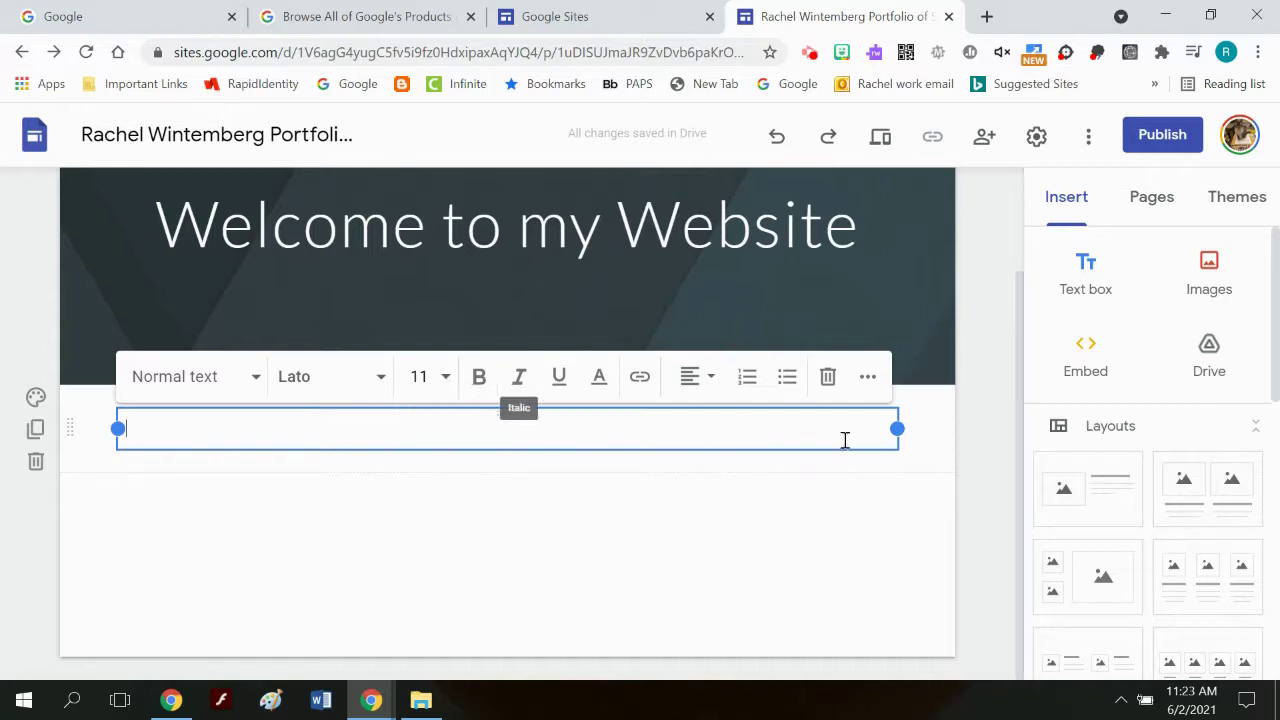
pyautogui.click(869, 380)
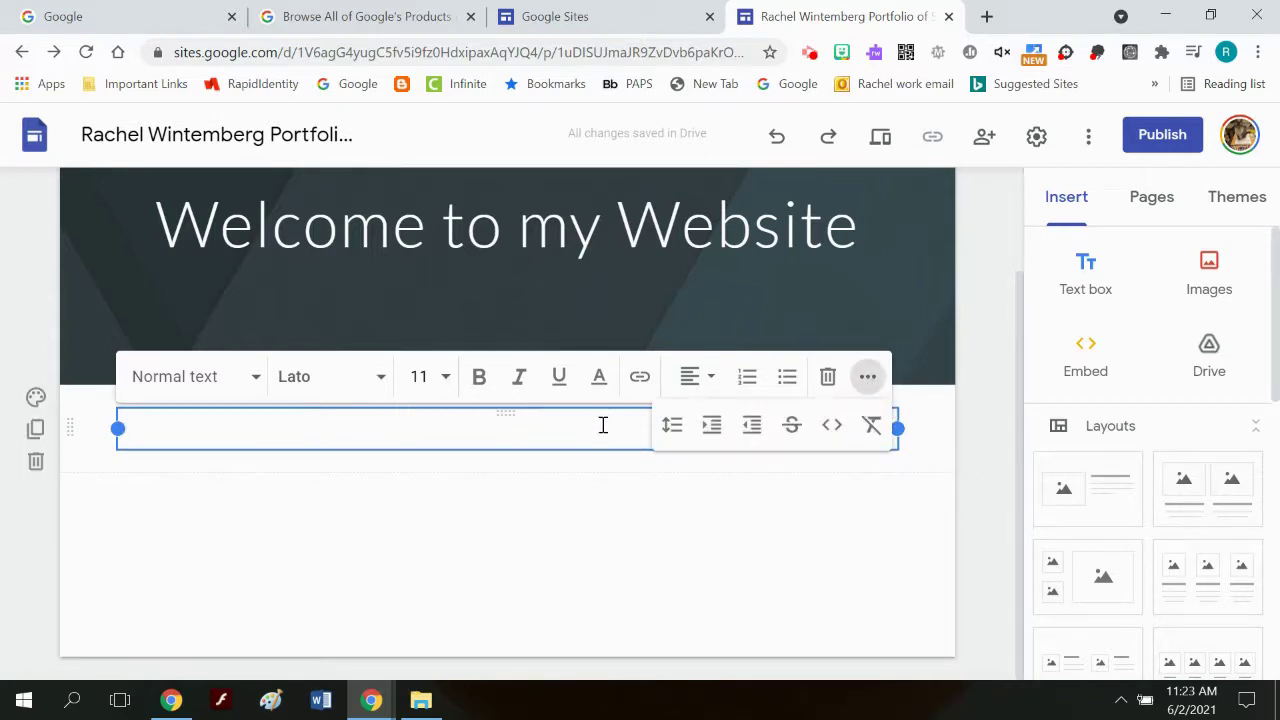
pyautogui.click(917, 431)
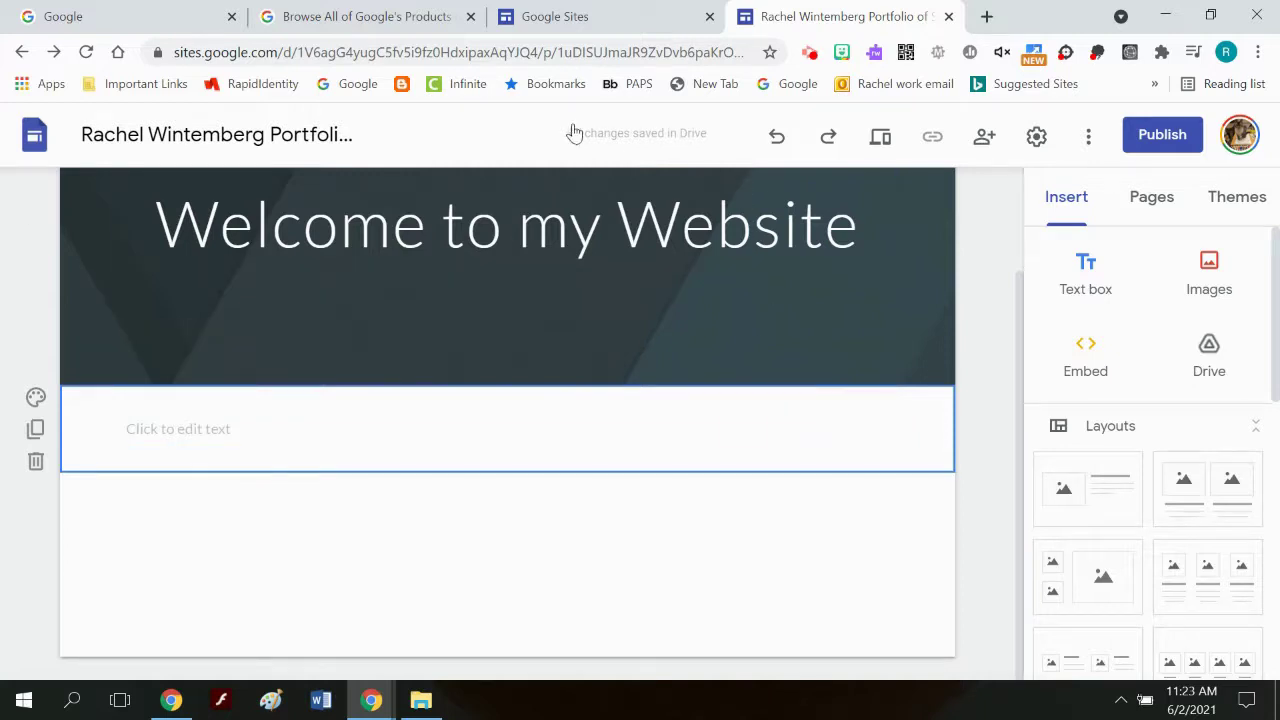
# - Go to the Google home page in the other browser tab and switch to the default school account
pyautogui.click(135, 20)
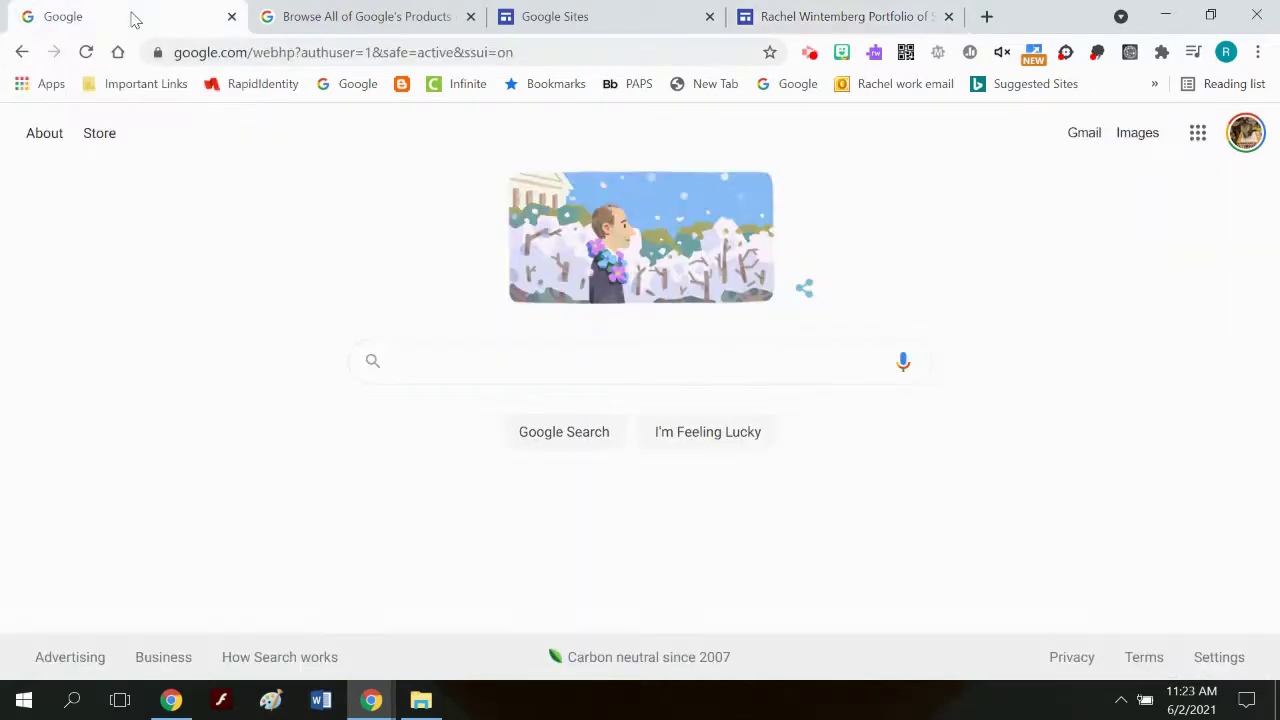
pyautogui.click(1243, 146)
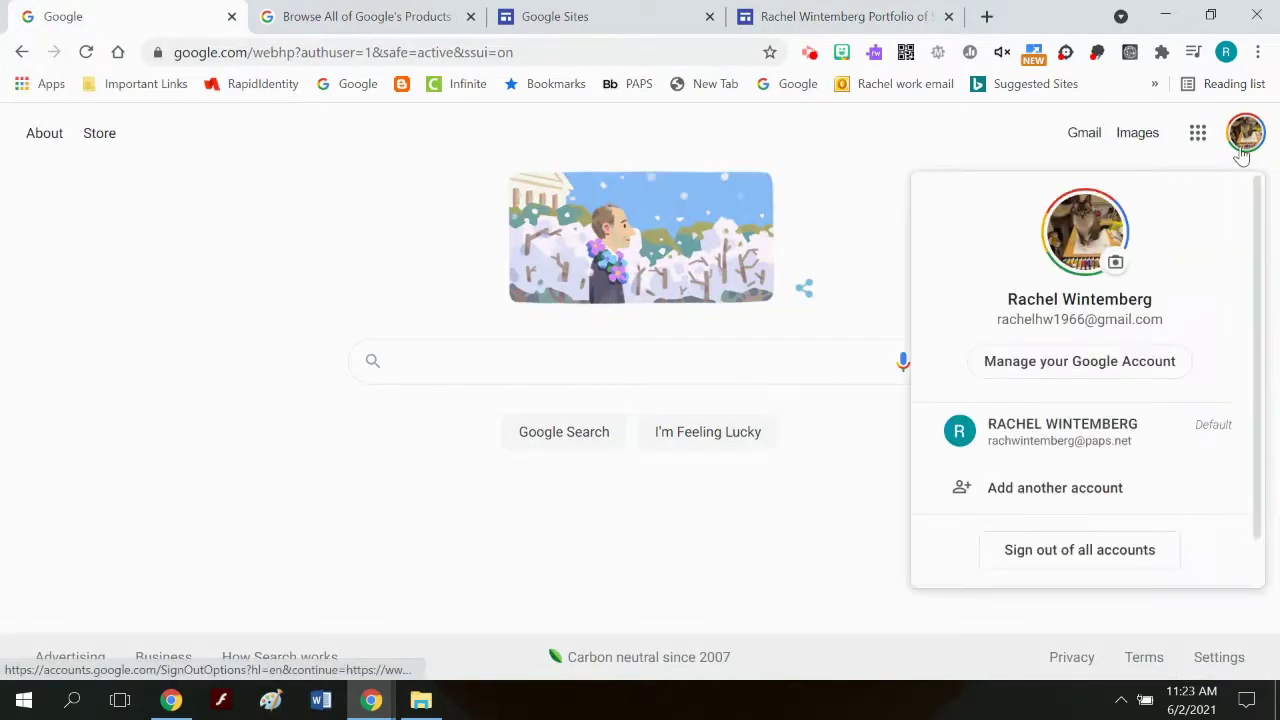
pyautogui.click(1075, 430)
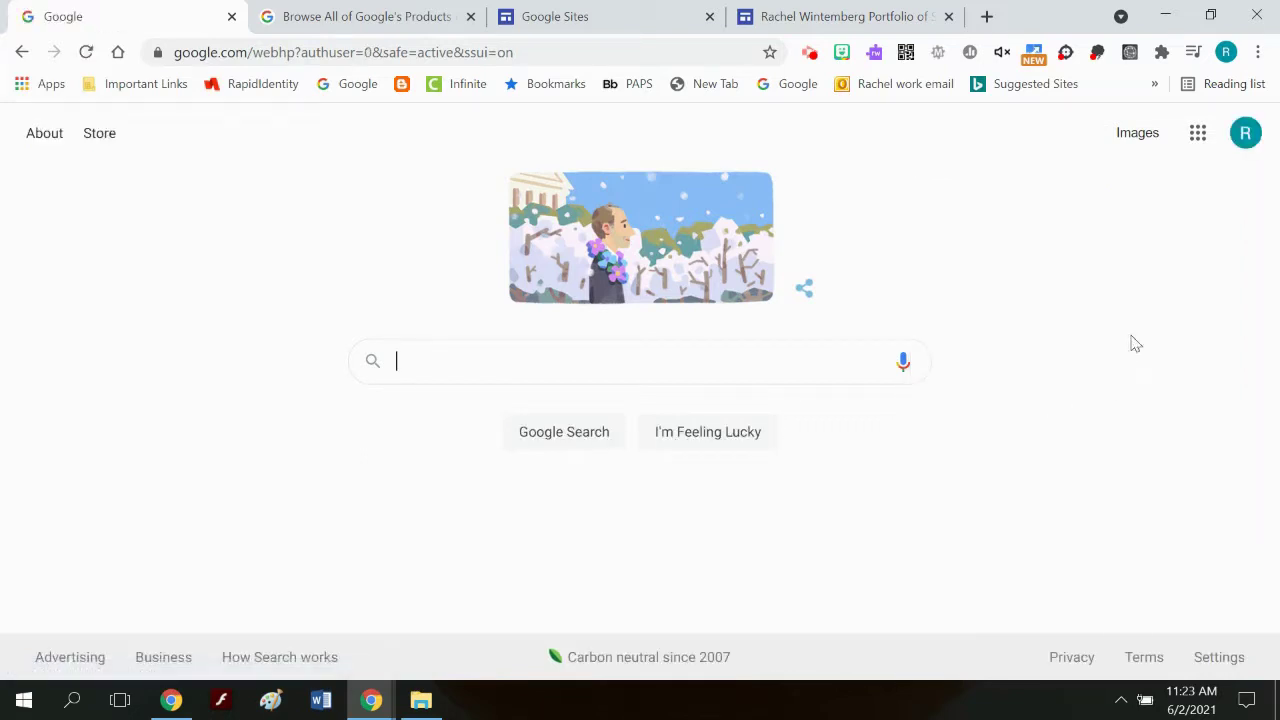
# - Open Google Classroom and display the classwork of the Visual Design class for period 5
pyautogui.click(1197, 133)
pyautogui.click(1195, 240)
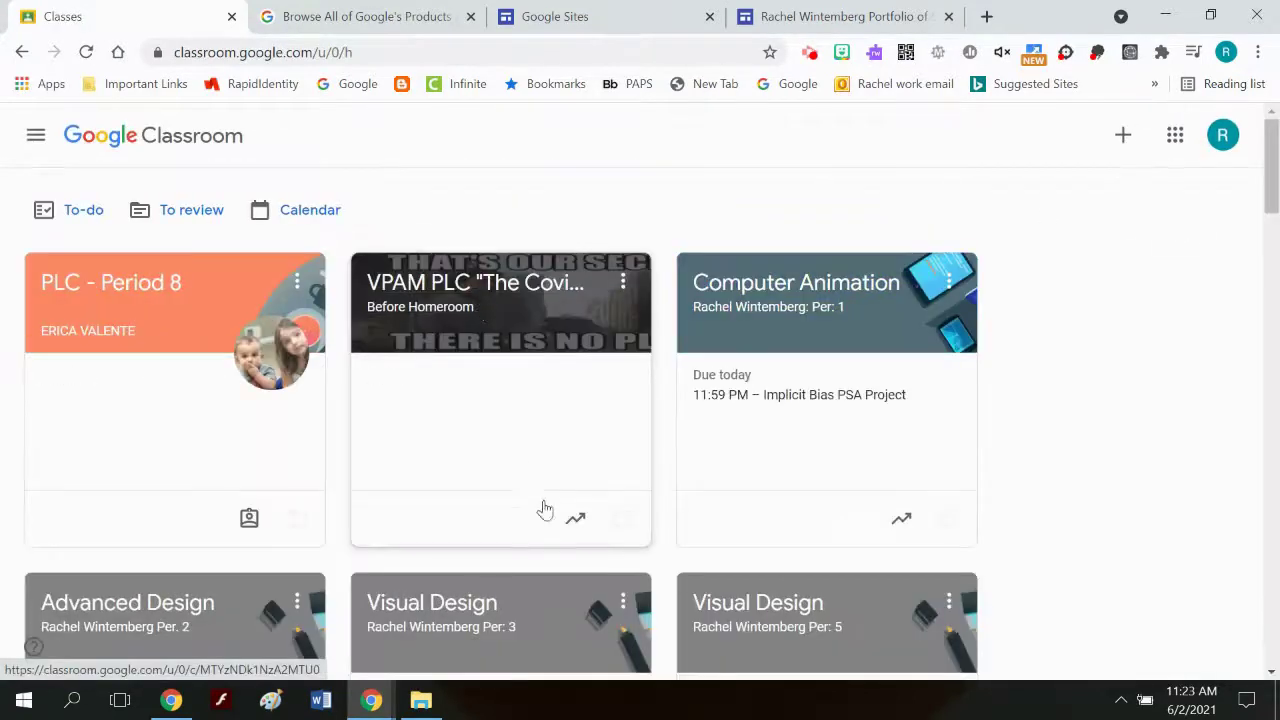
pyautogui.scroll(-3, 545, 510)
pyautogui.click(732, 328)
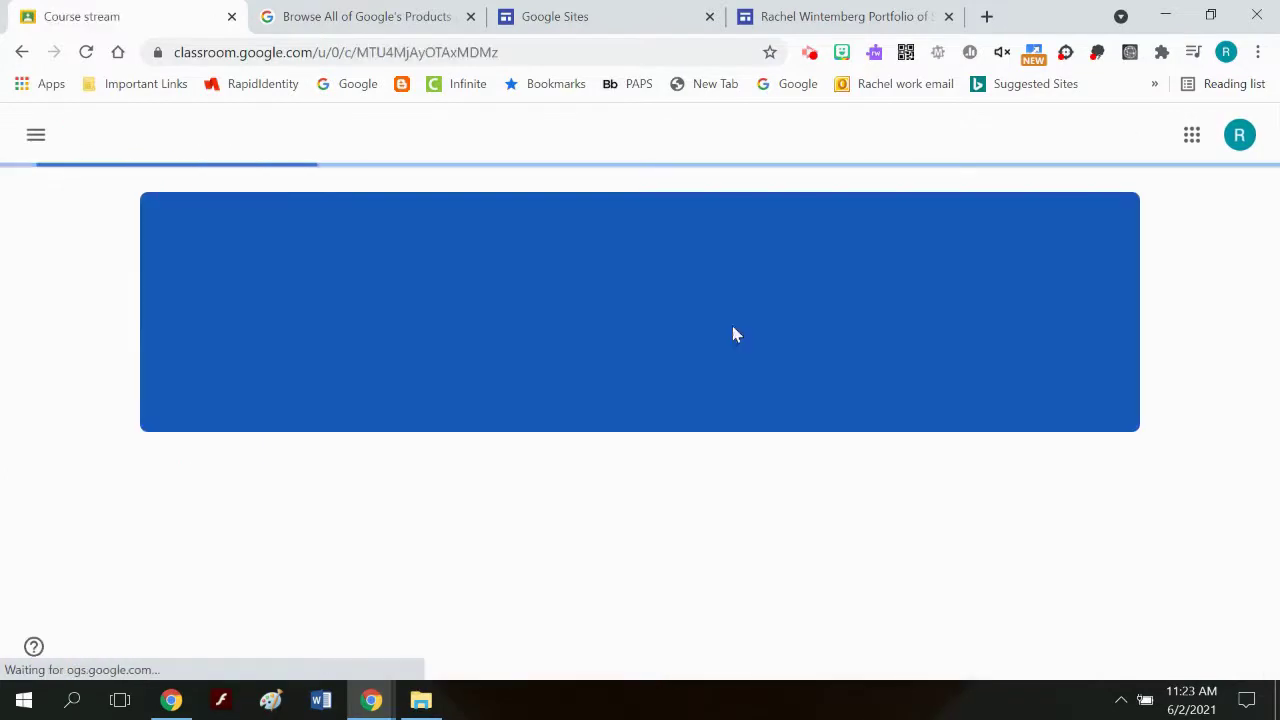
pyautogui.scroll(-2, 655, 404)
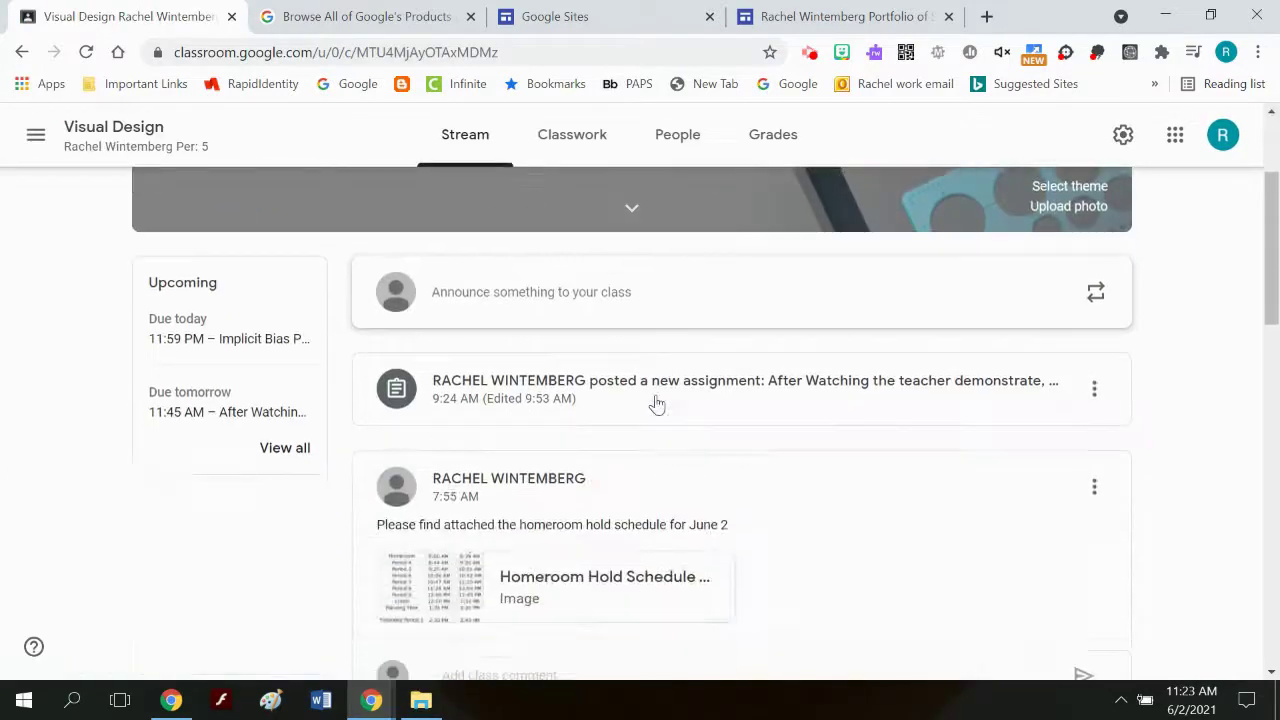
pyautogui.click(594, 146)
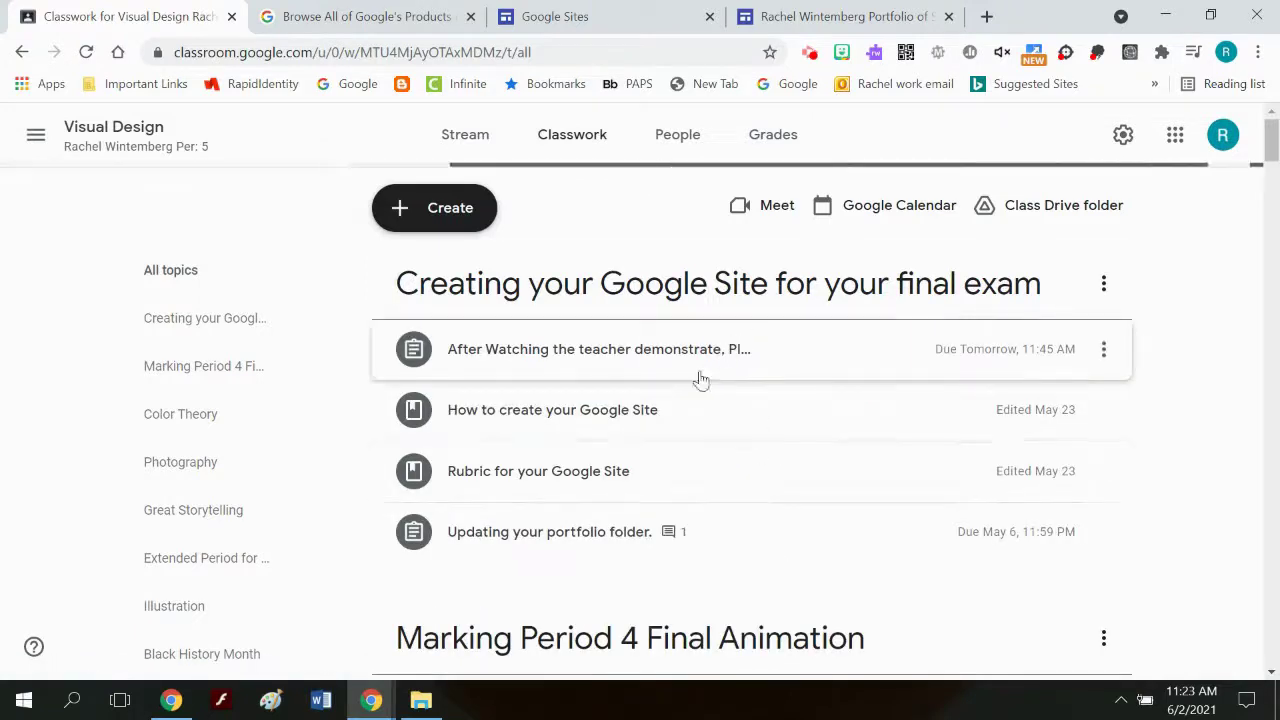
# - Open the Modified Rubric for Website Design document attached to the Rubric for your Google Site classwork material
pyautogui.click(586, 472)
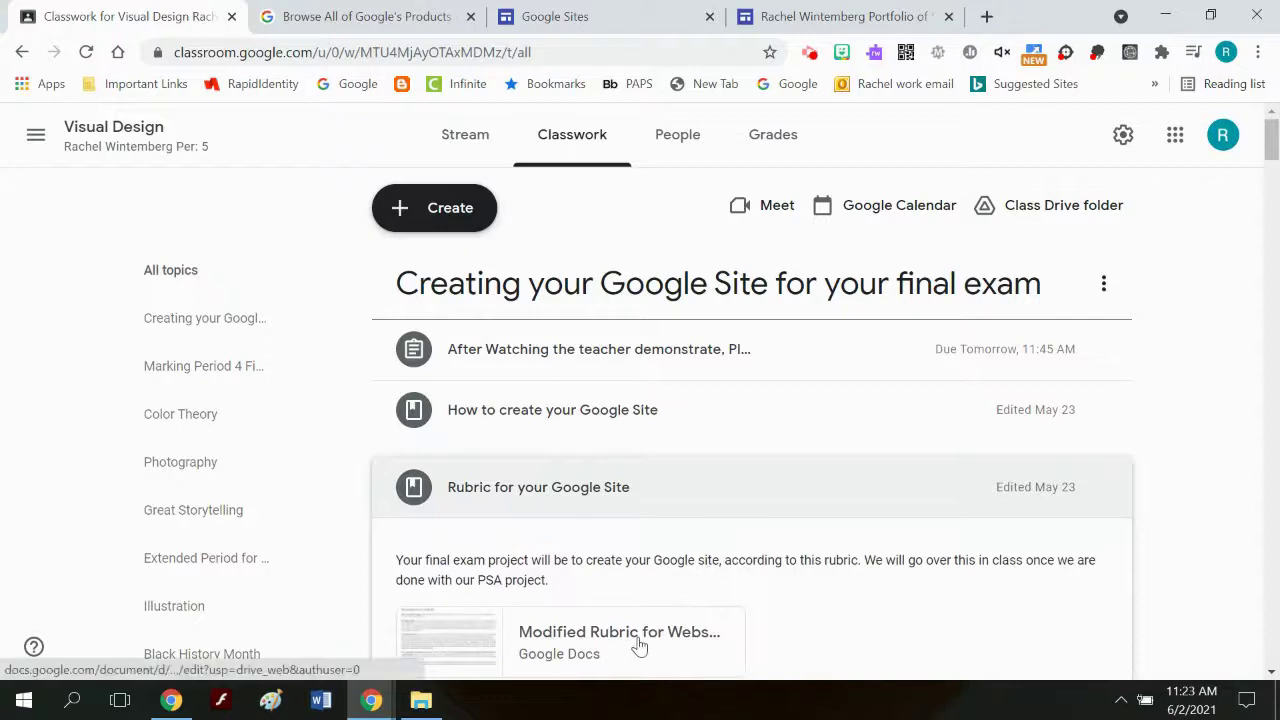
pyautogui.click(640, 642)
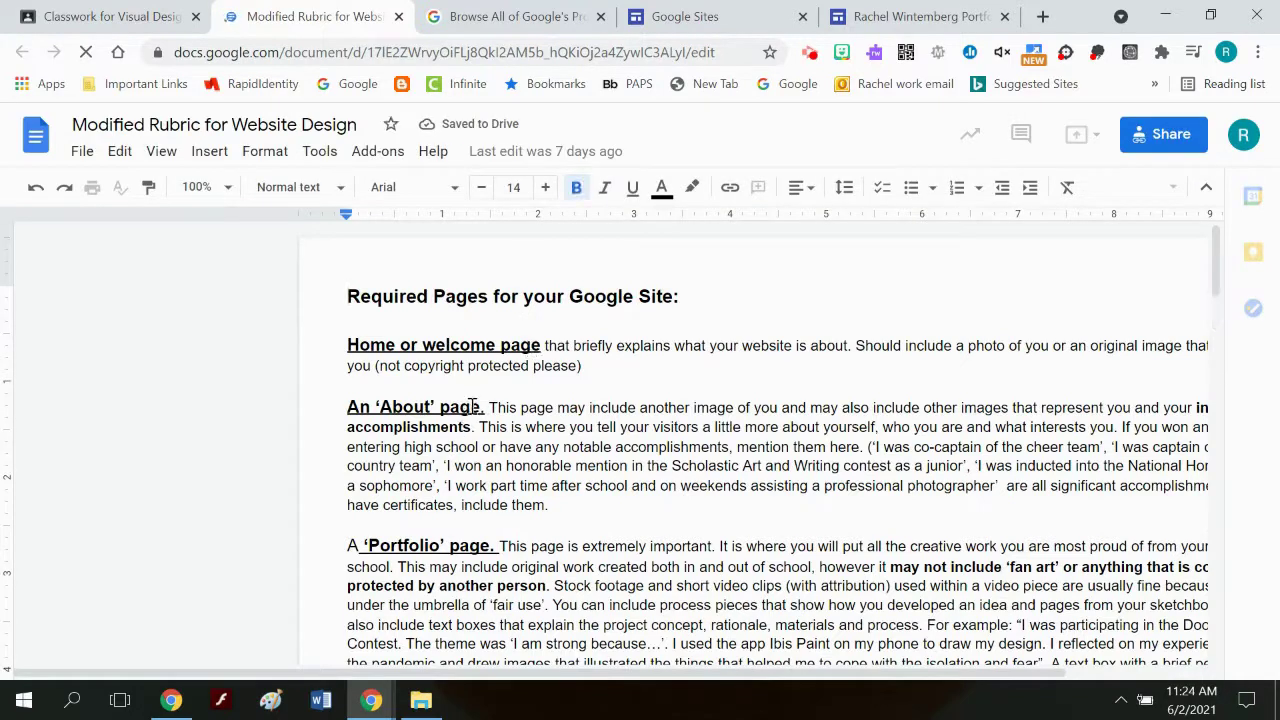
# - Return to the portfolio site in Google Sites and add a new page named About
pyautogui.click(858, 30)
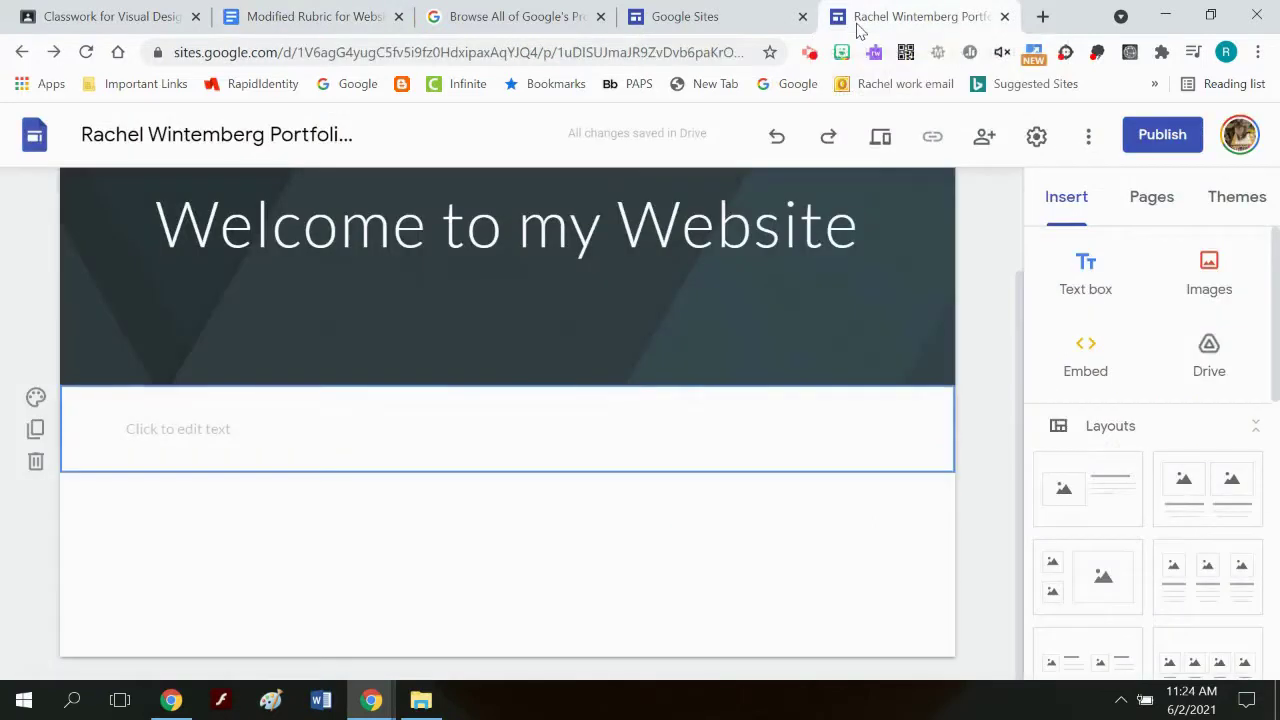
pyautogui.click(1159, 210)
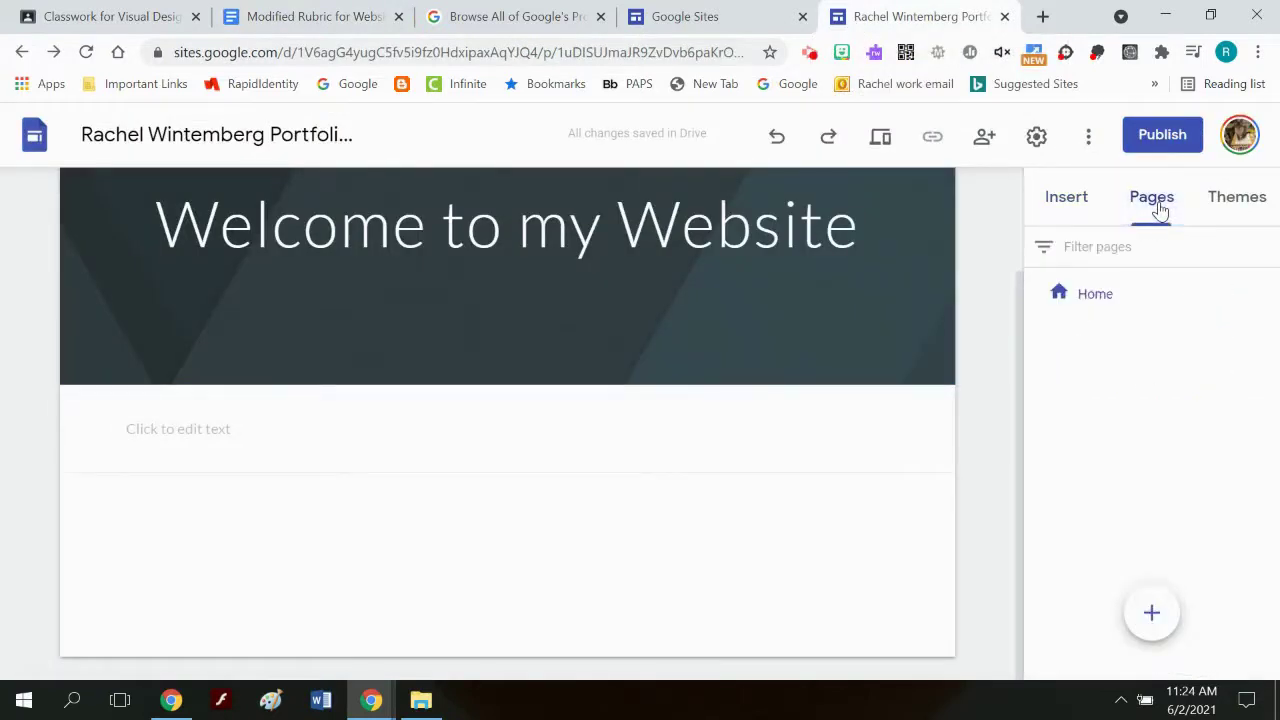
pyautogui.moveTo(1150, 615)
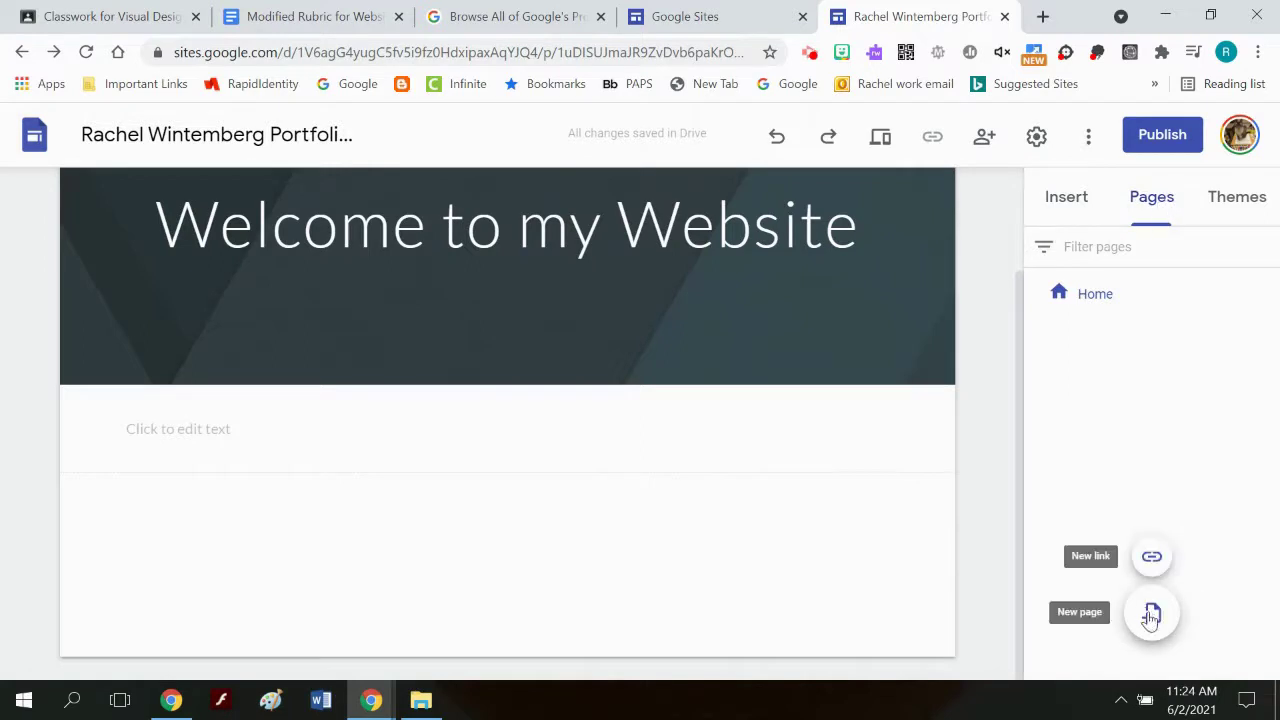
pyautogui.click(1152, 615)
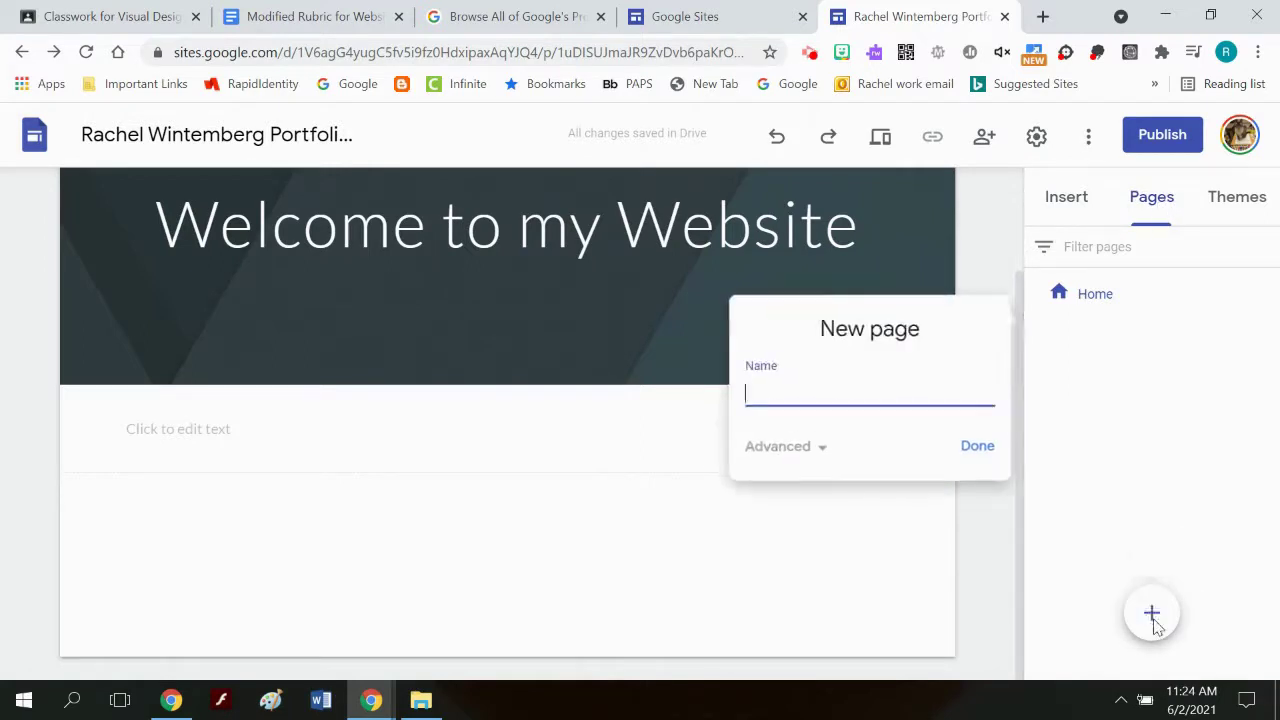
pyautogui.write('All About Me')
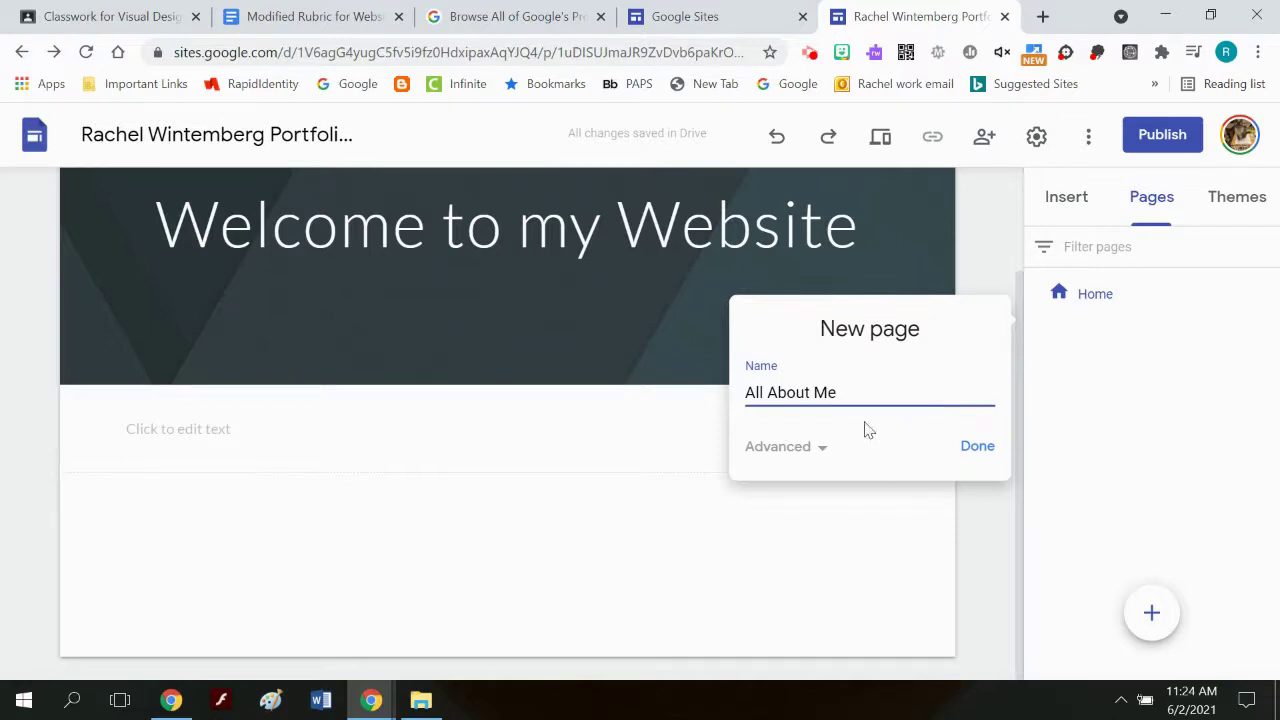
pyautogui.moveTo(840, 392); pyautogui.dragTo(740, 392)
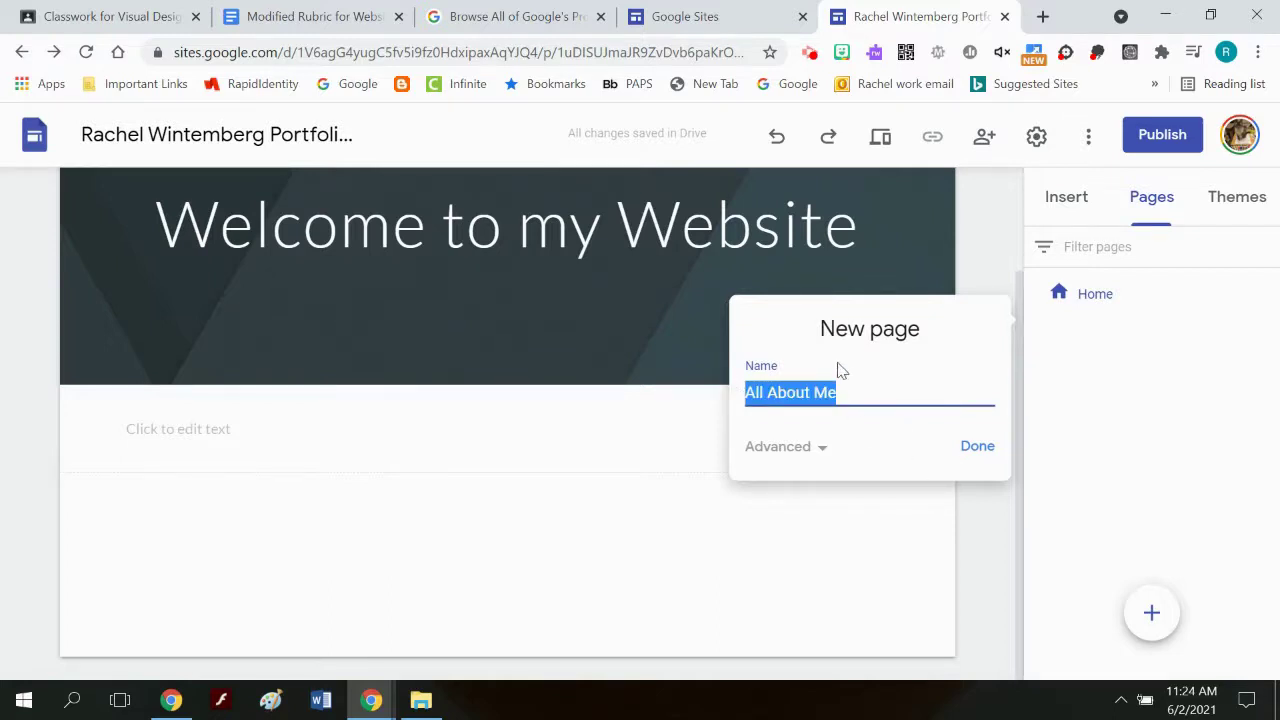
pyautogui.write('About')
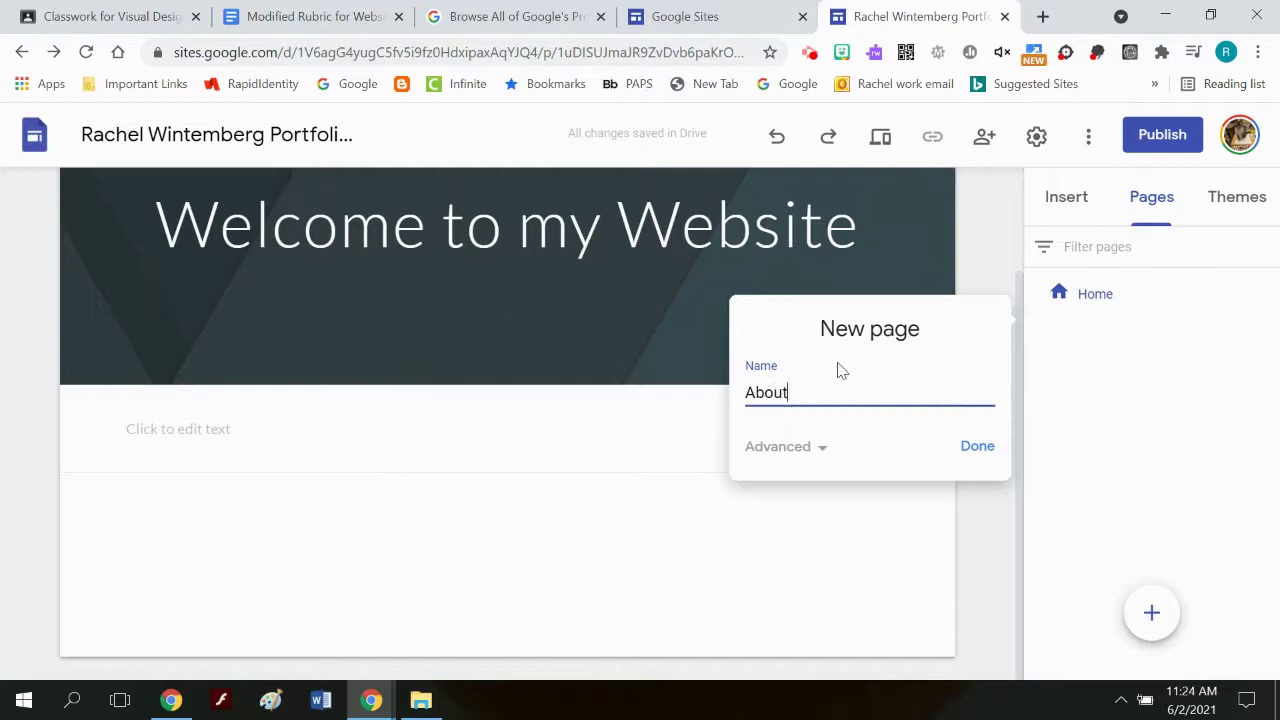
pyautogui.click(975, 450)
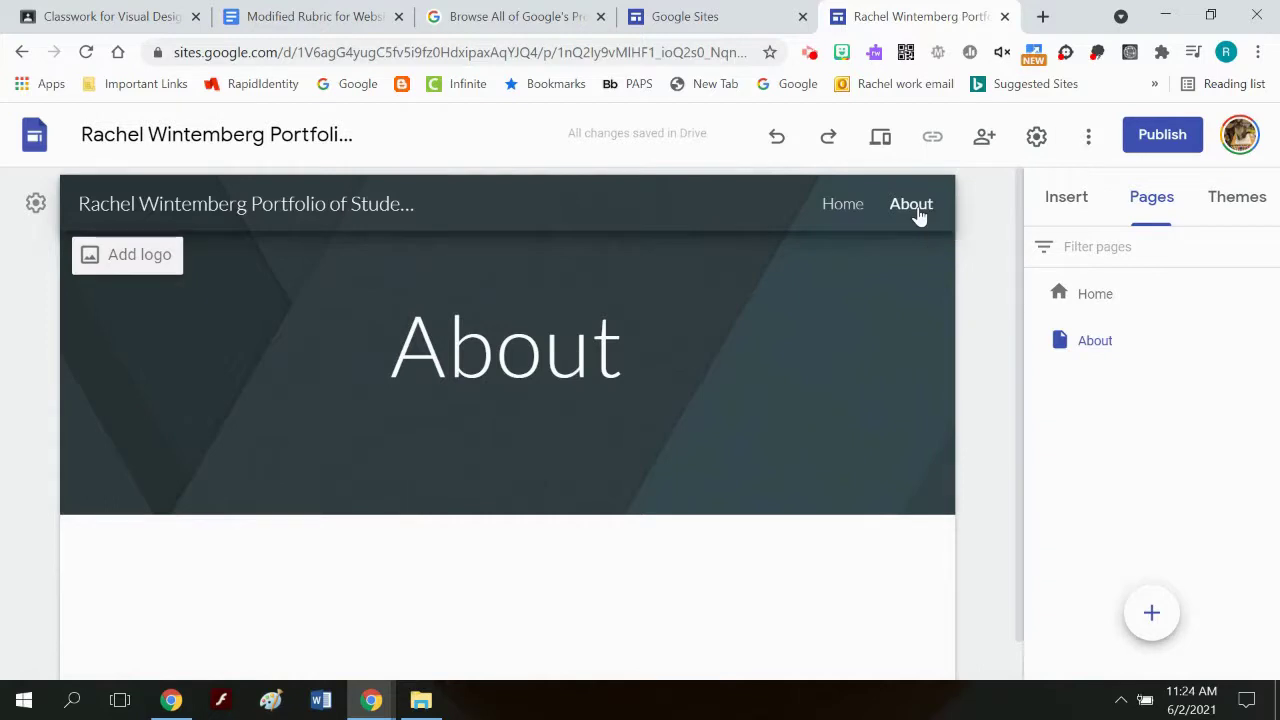
# - Check the site navigation between the Home and About pages, and consult the website rubric for the required pages
pyautogui.click(847, 205)
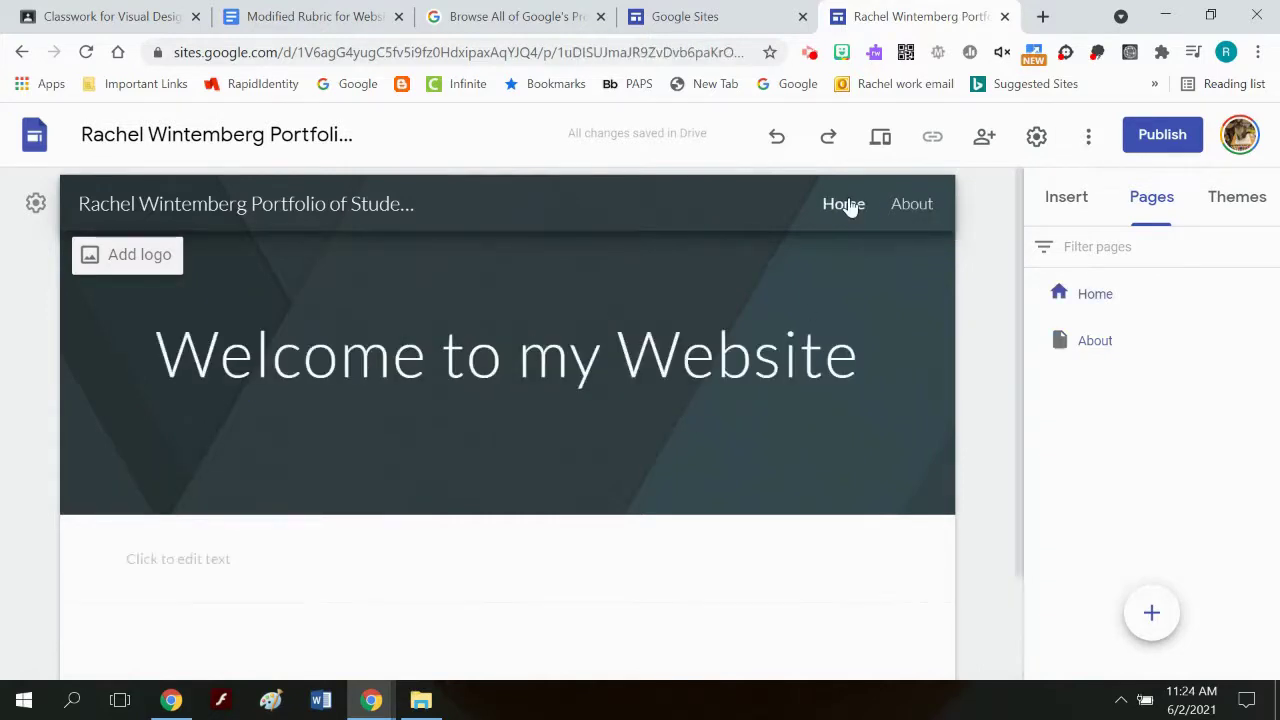
pyautogui.click(913, 210)
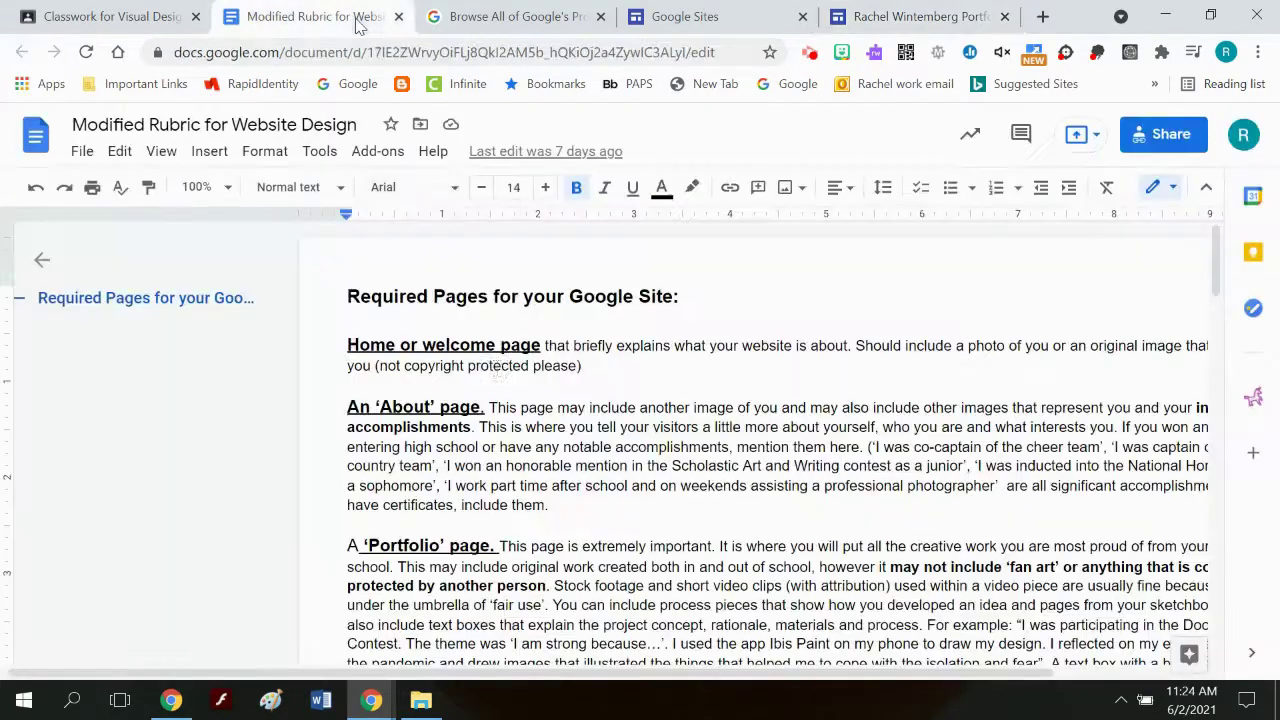
pyautogui.click(358, 17)
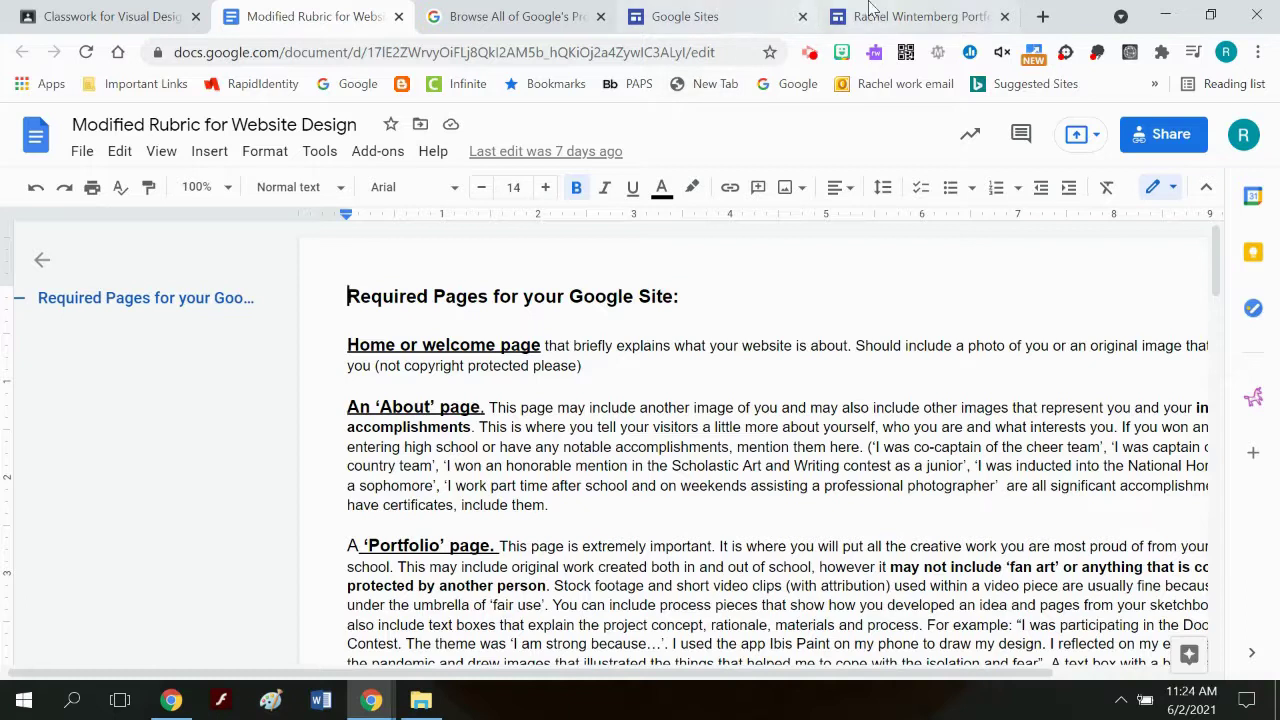
# - Go back to the site in Google Sites and add a new page named Portfolio of Student Work
pyautogui.click(940, 18)
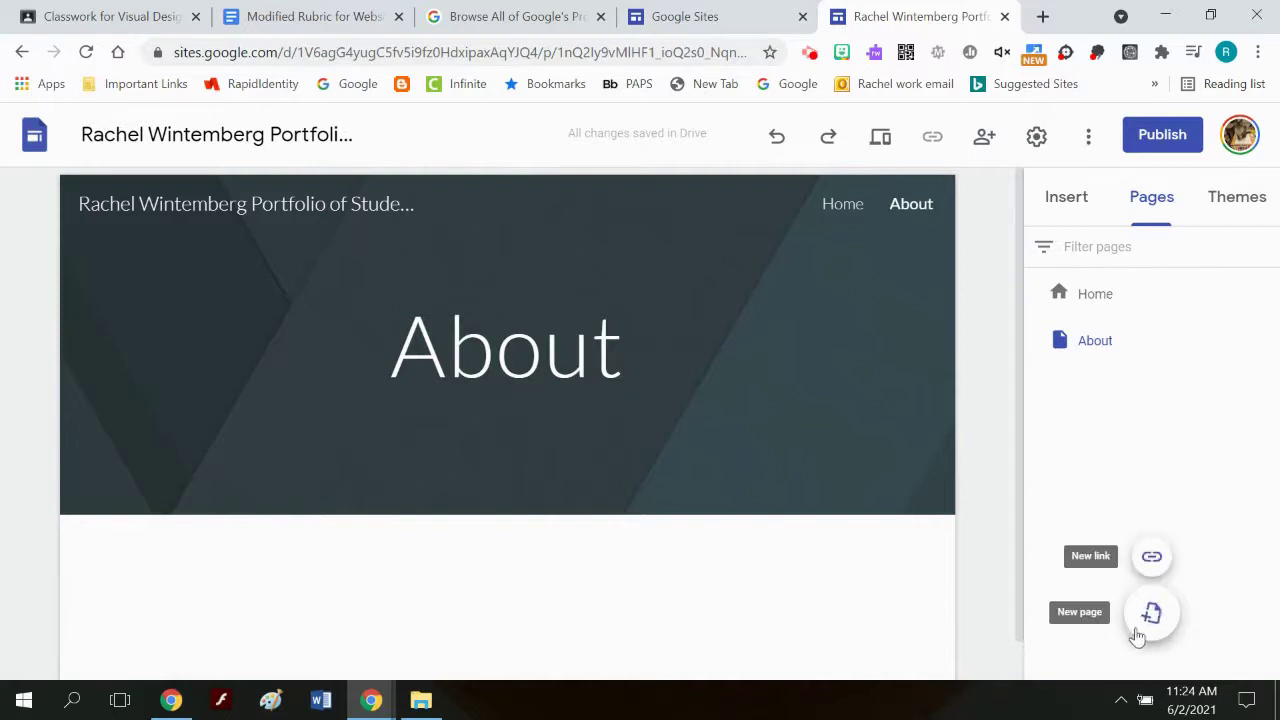
pyautogui.click(1152, 616)
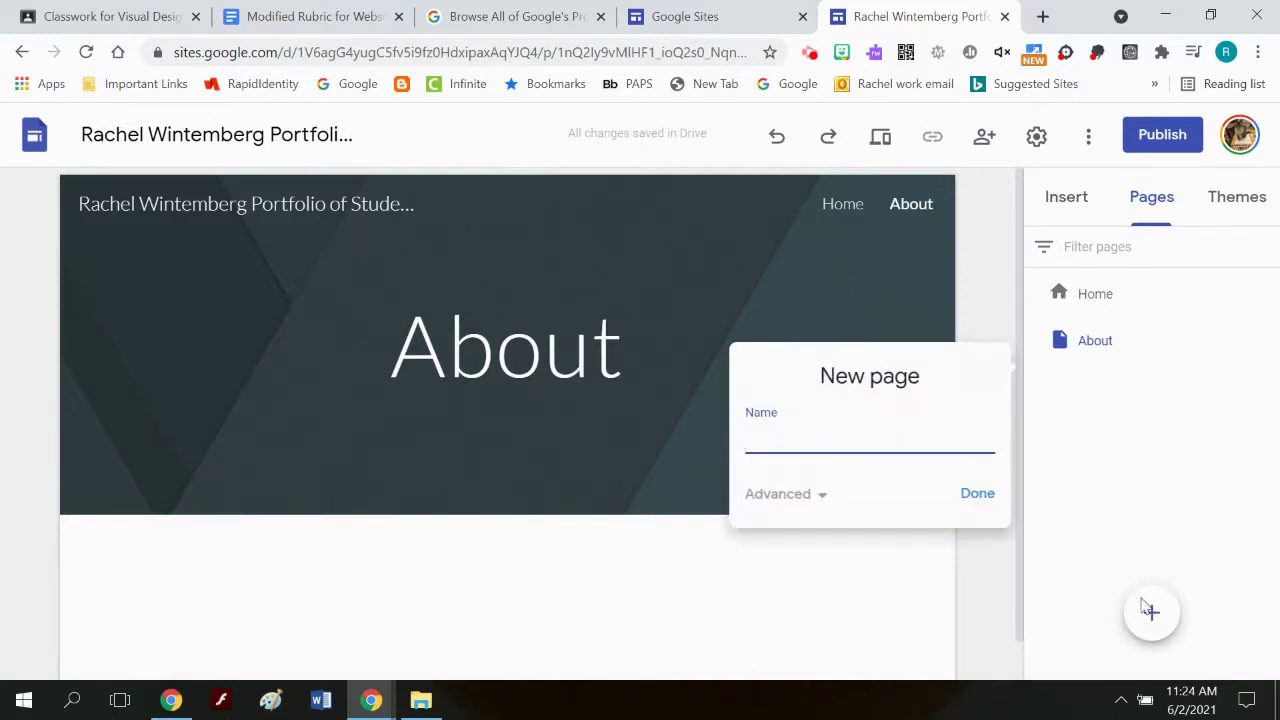
pyautogui.write('p')
pyautogui.press('BackSpace')
pyautogui.write('Portfolio of Student Work')
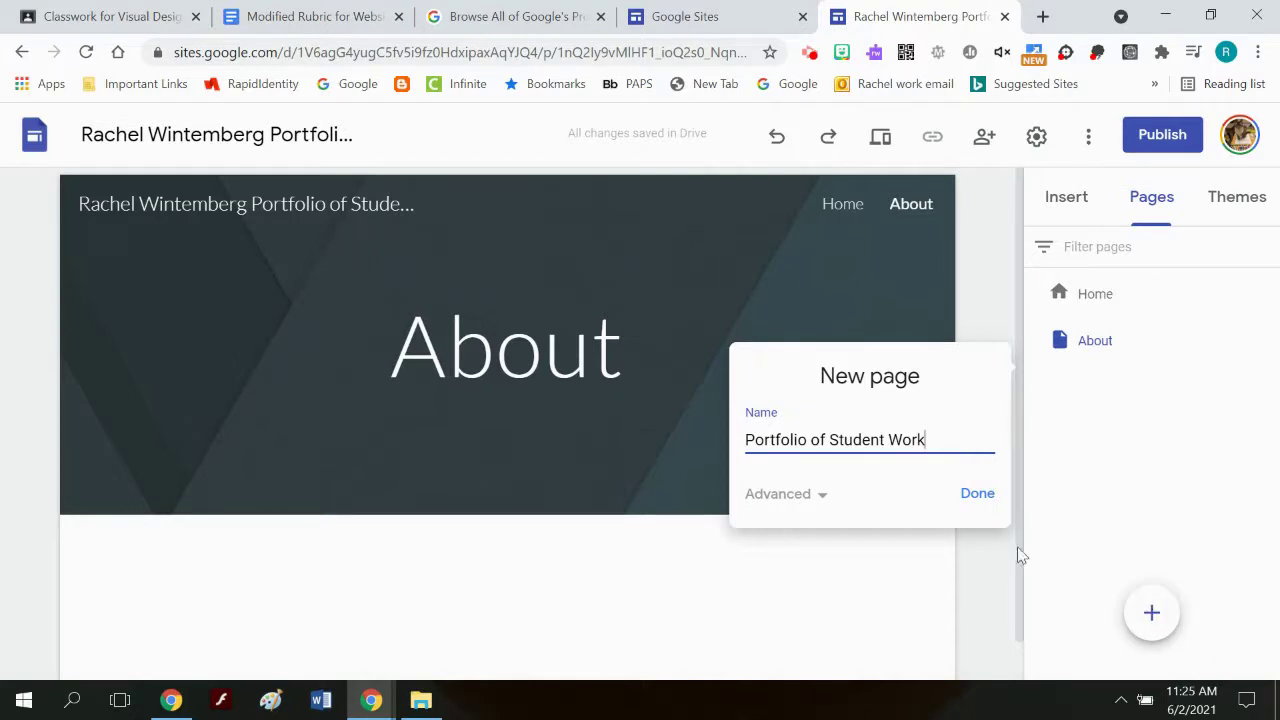
pyautogui.click(976, 498)
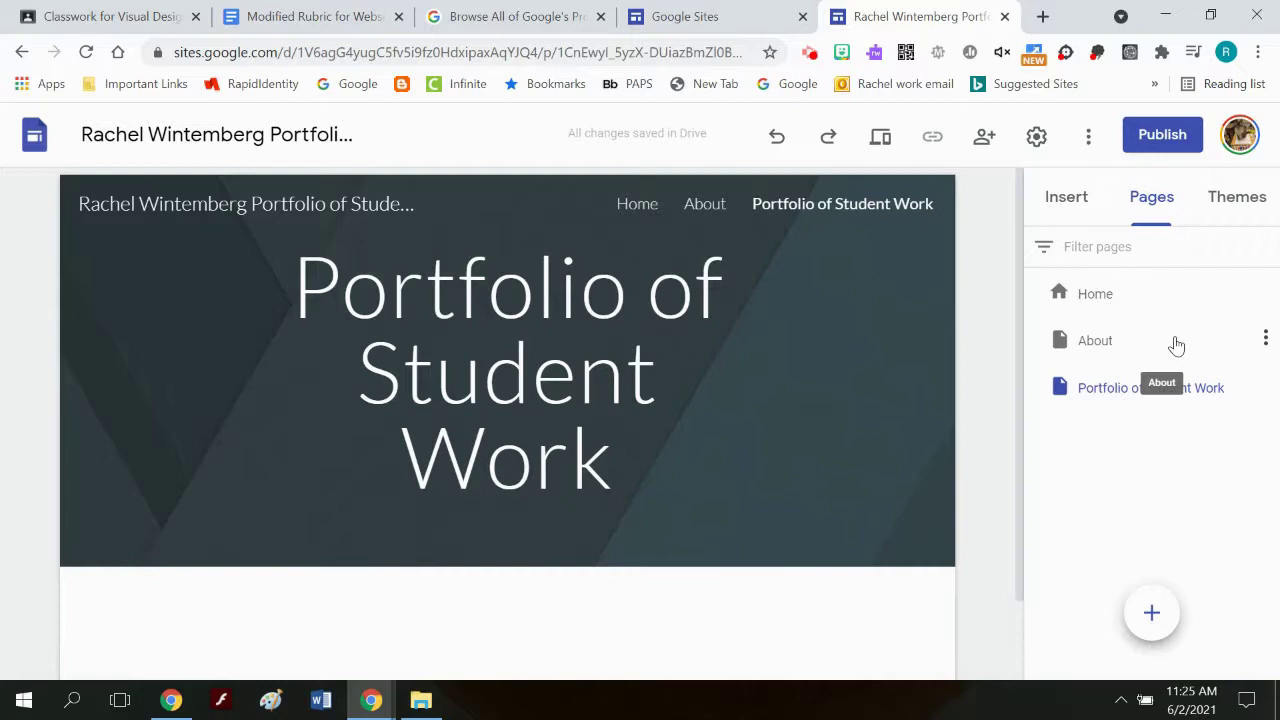
# - Read through the rubric's Portfolio page requirements and the blog and capstone pages for Communications Academy seniors
pyautogui.click(343, 28)
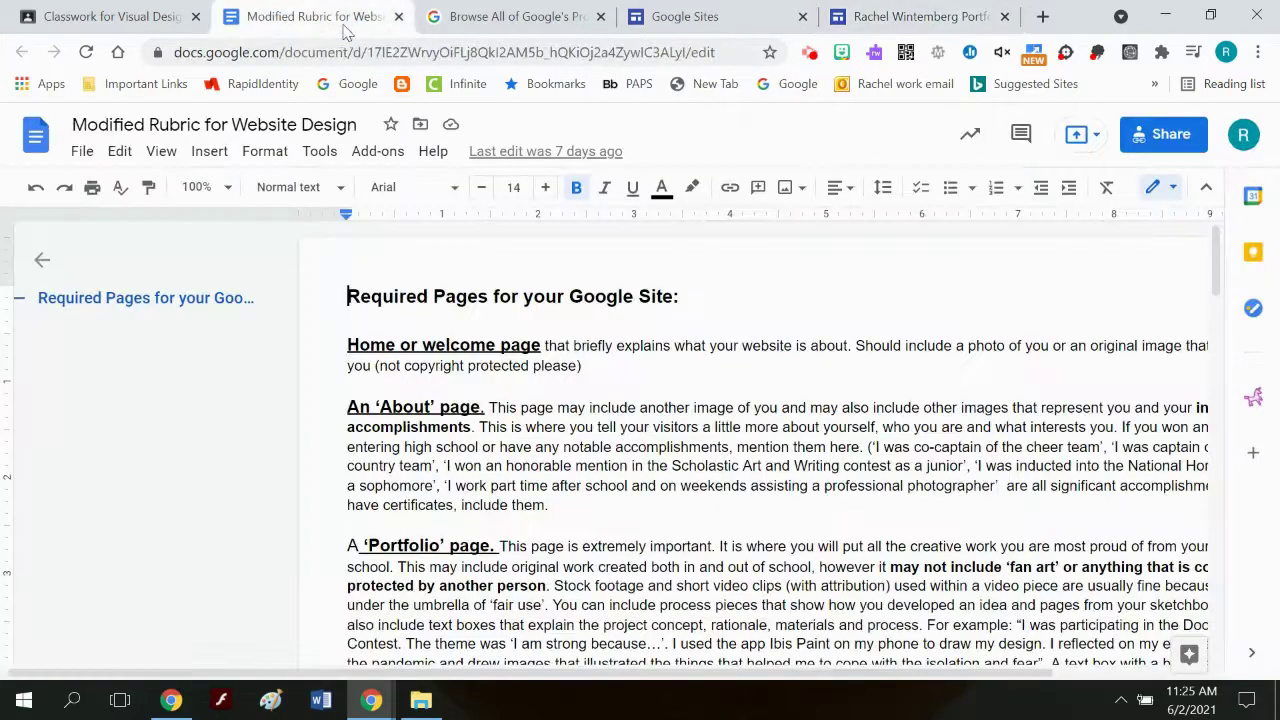
pyautogui.scroll(-2, 494, 410)
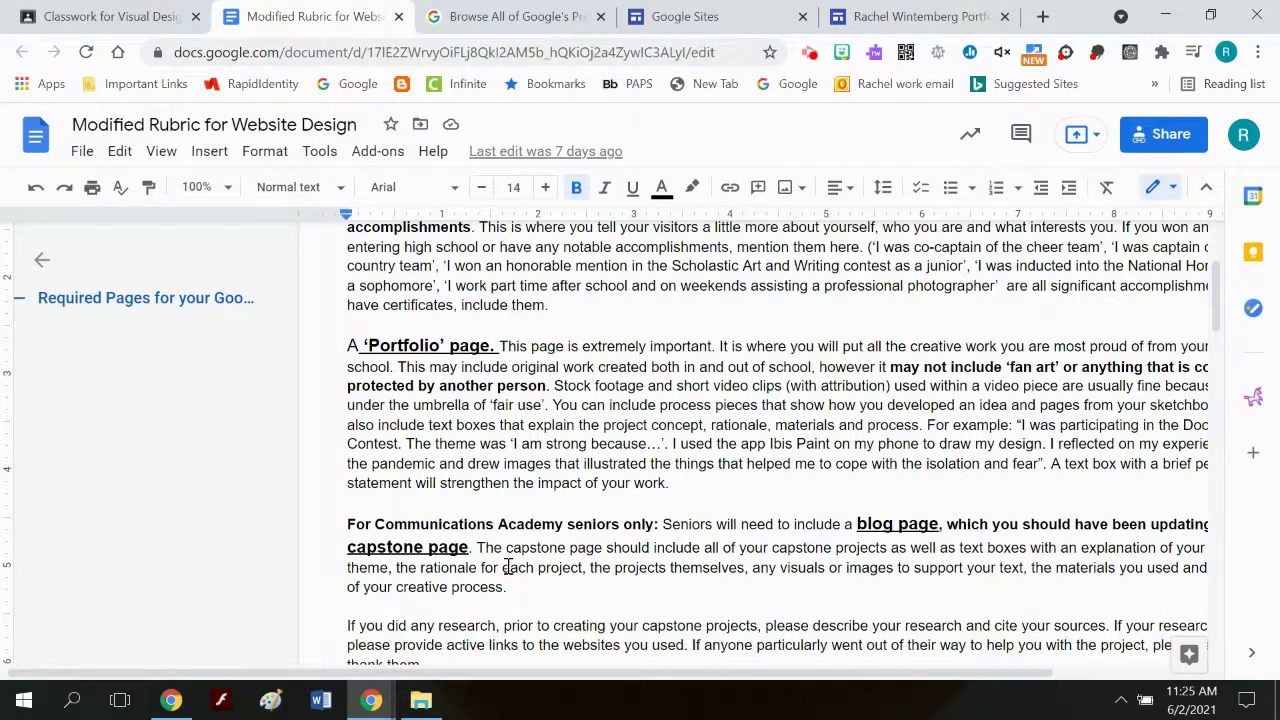
pyautogui.scroll(2, 508, 567)
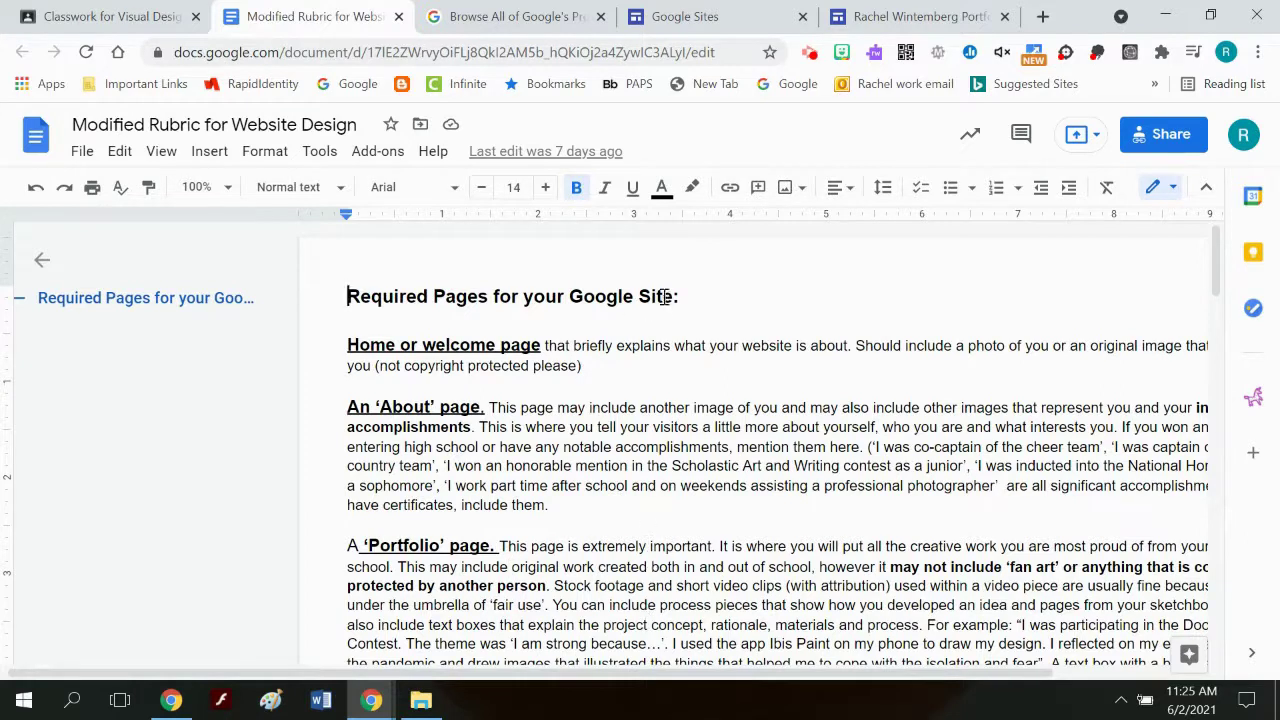
# - Share the site in Google Sites with the work e-mail account as Editor, notifying the recipient and leaving the message empty
pyautogui.click(856, 30)
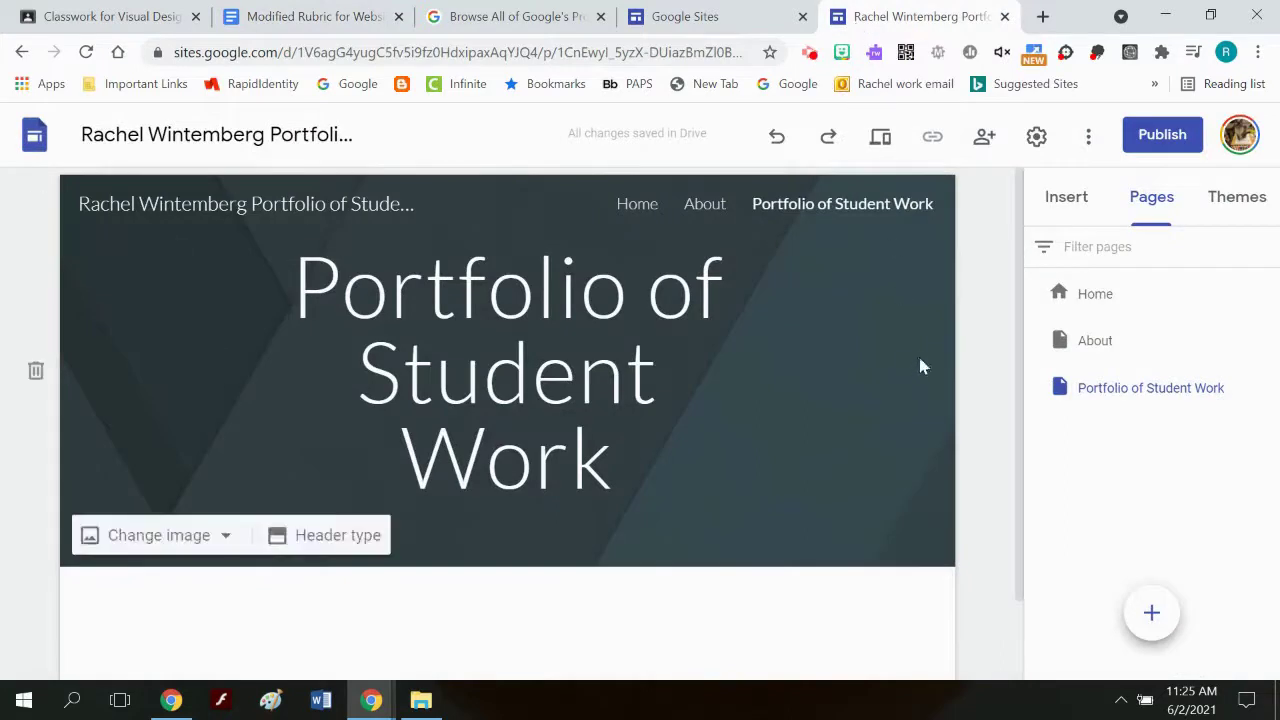
pyautogui.click(987, 141)
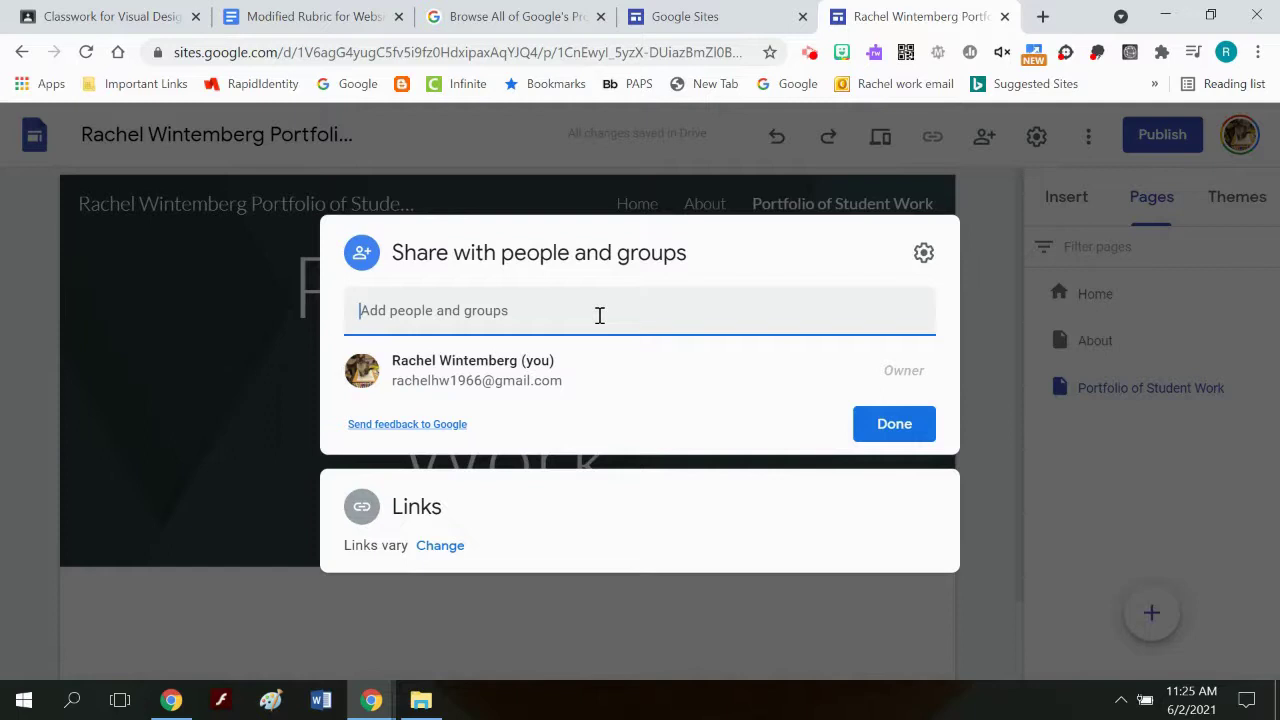
pyautogui.write('rac')
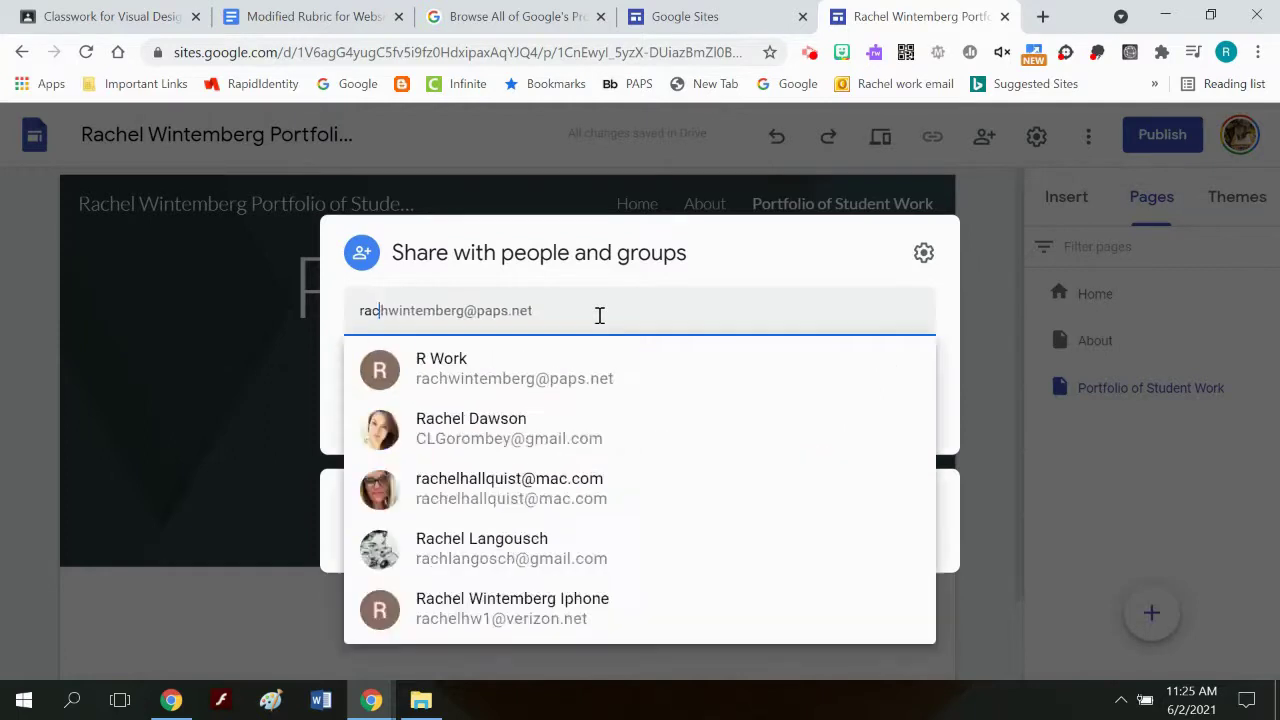
pyautogui.click(551, 377)
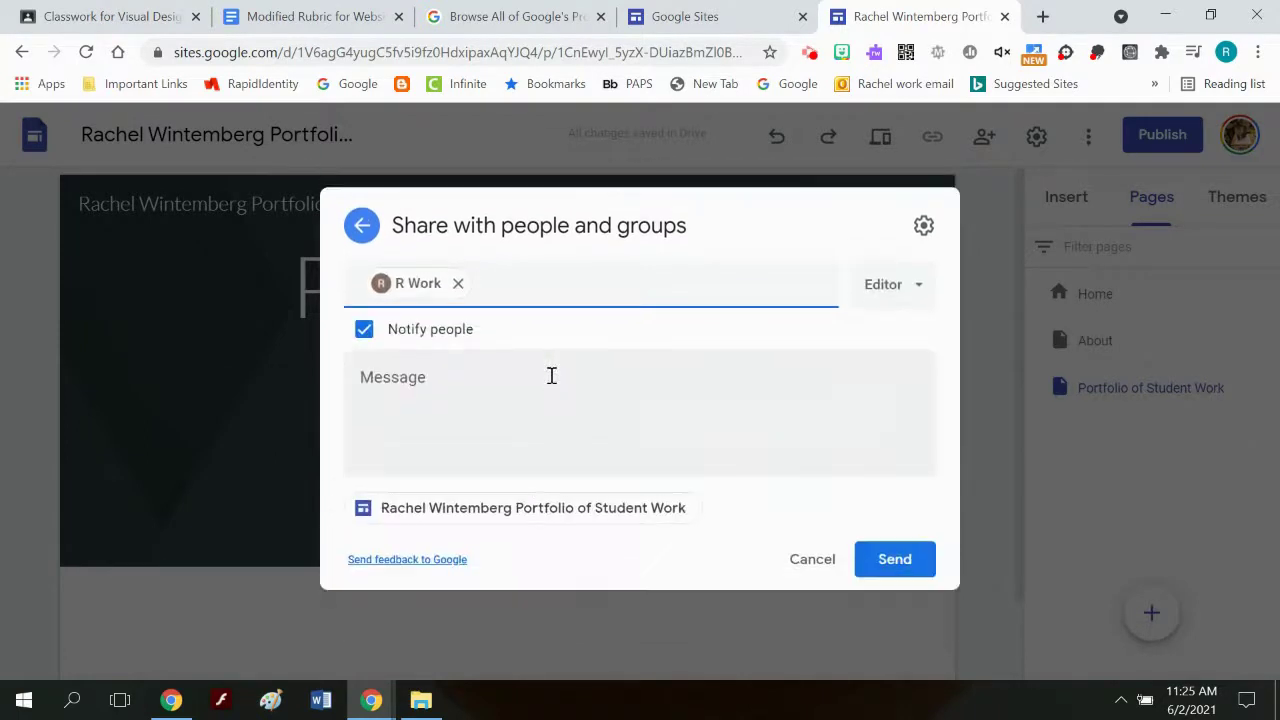
pyautogui.click(477, 395)
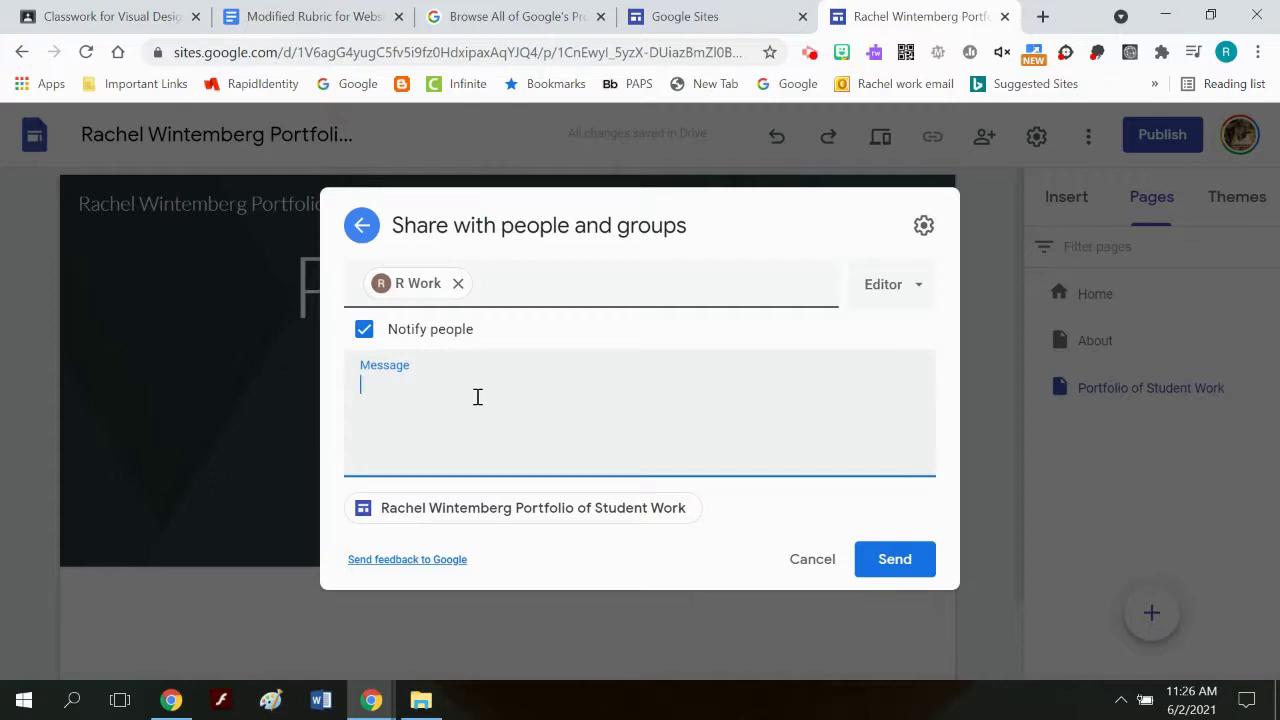
pyautogui.click(877, 562)
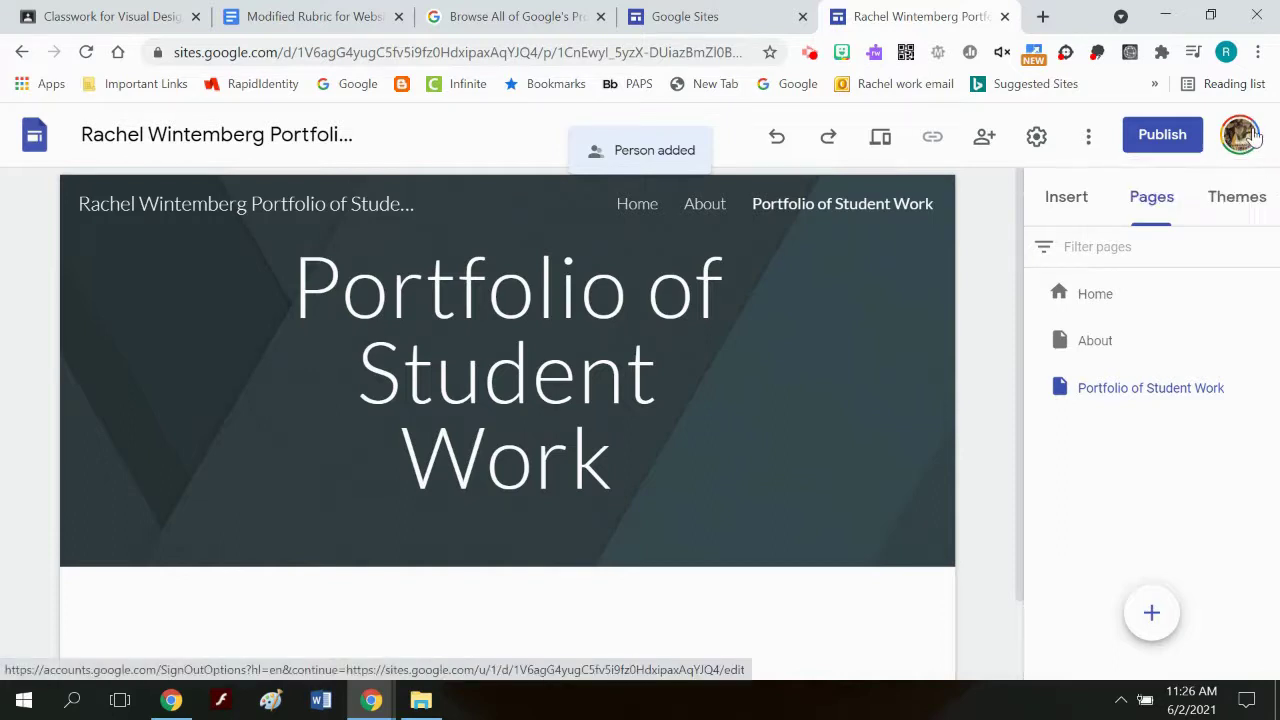
# - Copy the web address of the site's Portfolio of Student Work page
pyautogui.click(614, 52)
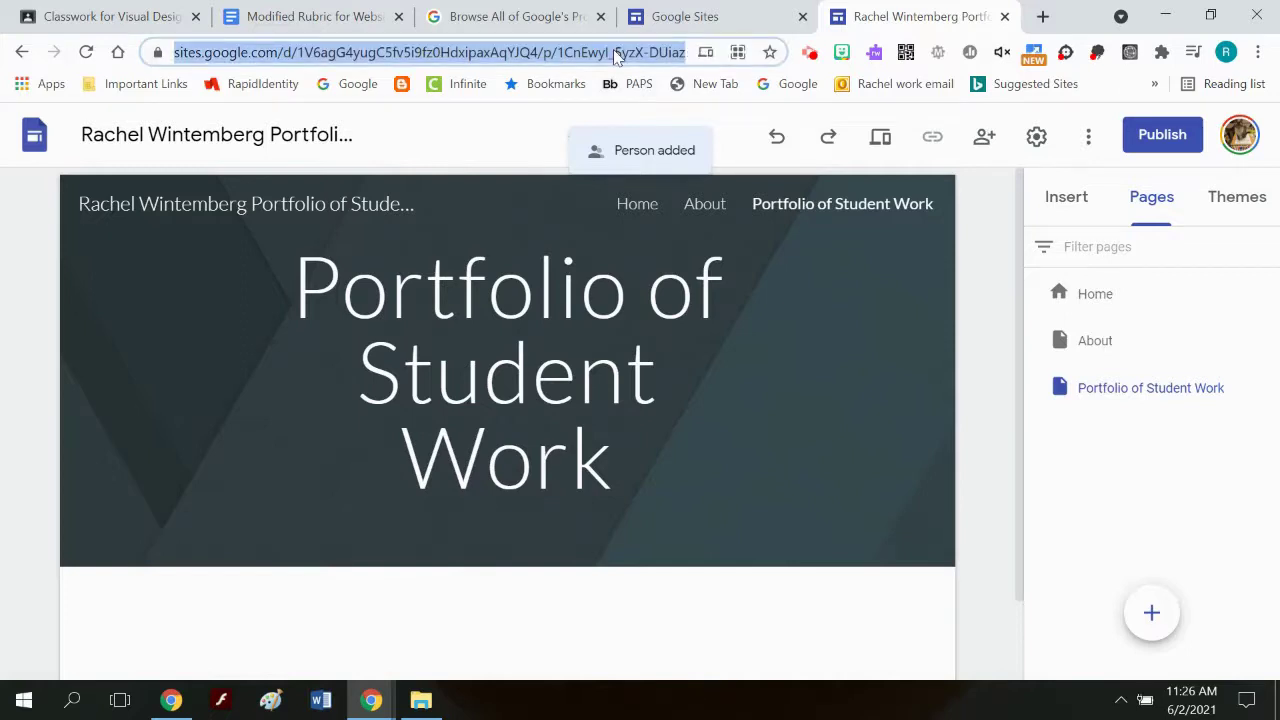
pyautogui.rightClick(614, 52)
pyautogui.click(652, 157)
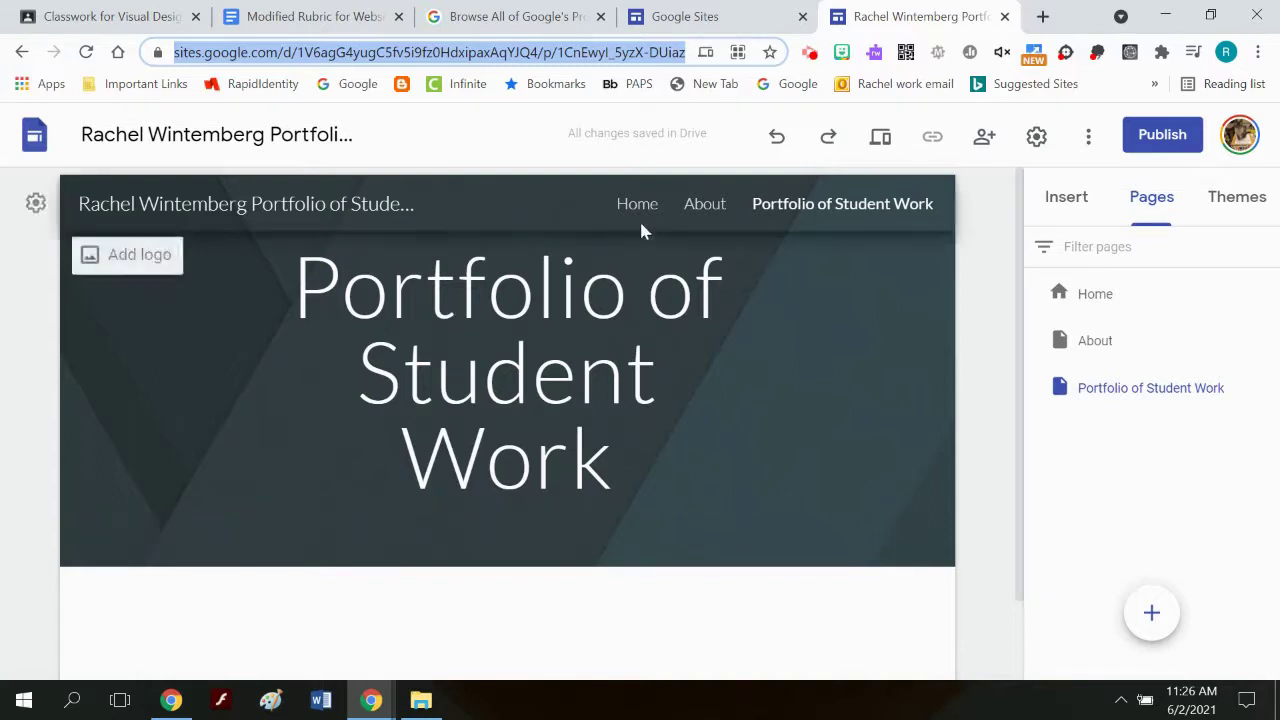
# - Open the Google Classroom assignment for placing the site link in private comments, and display the first student's private comment area
pyautogui.click(157, 18)
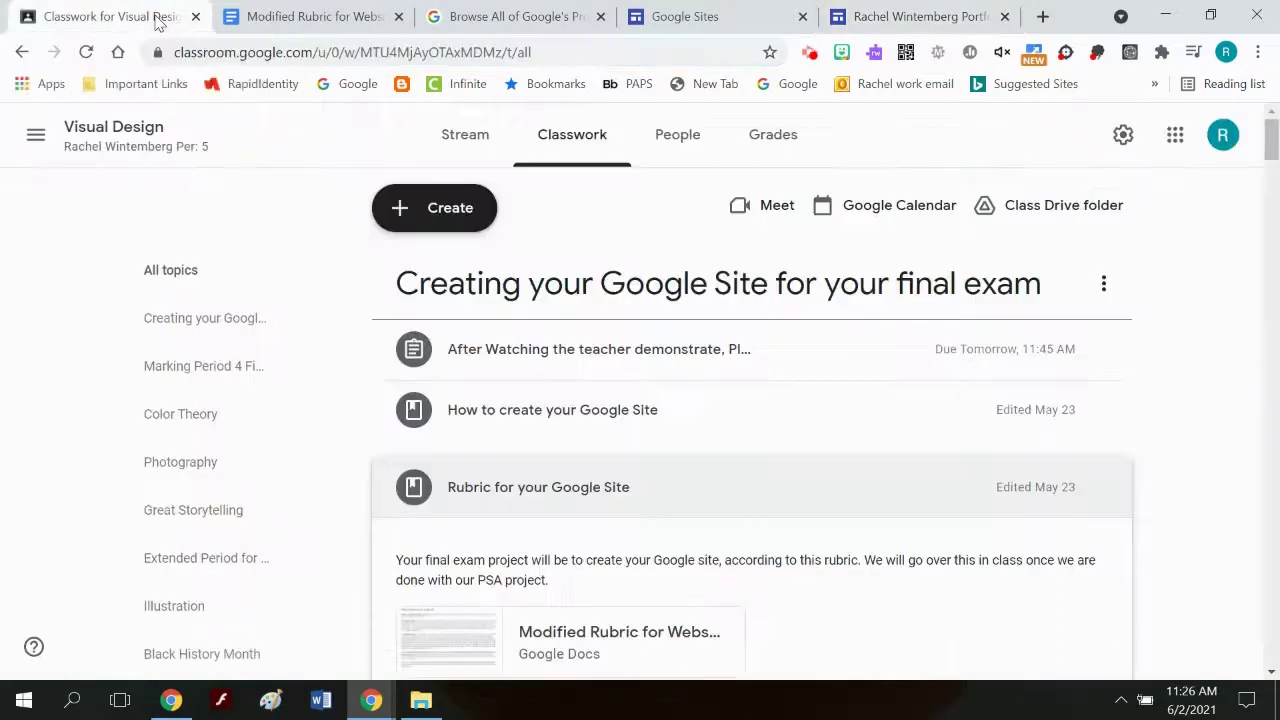
pyautogui.click(645, 360)
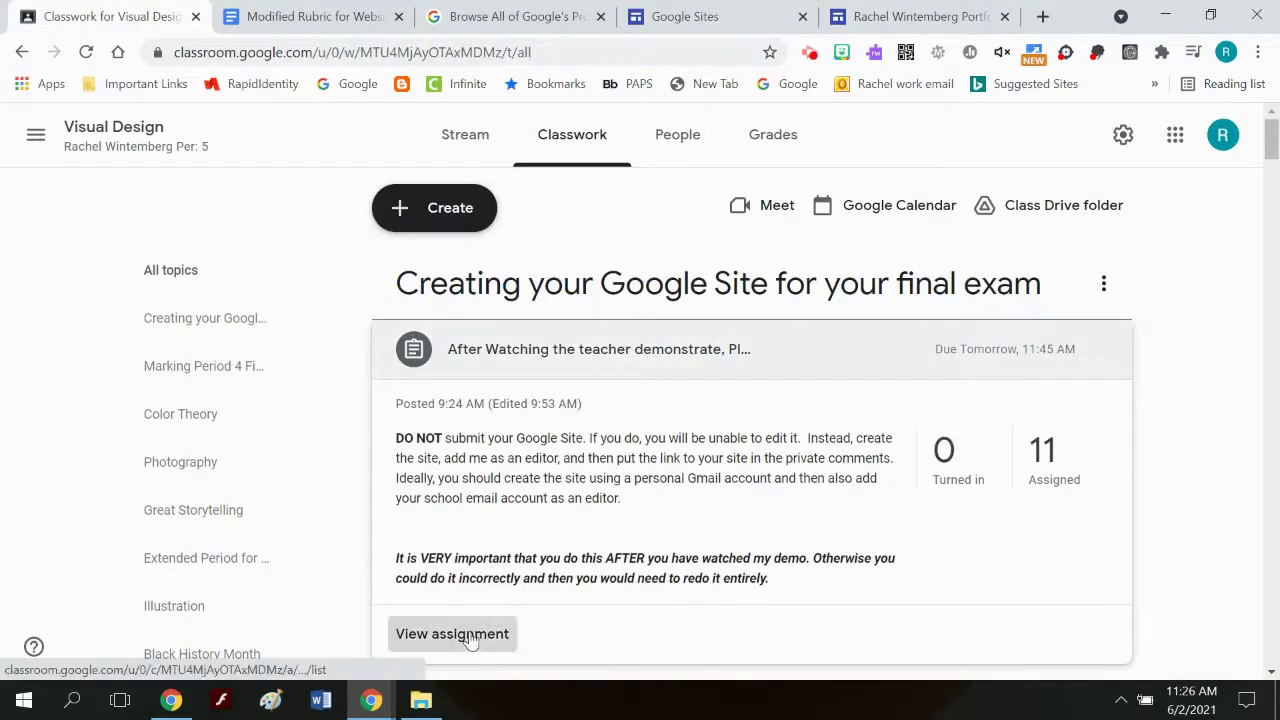
pyautogui.click(473, 632)
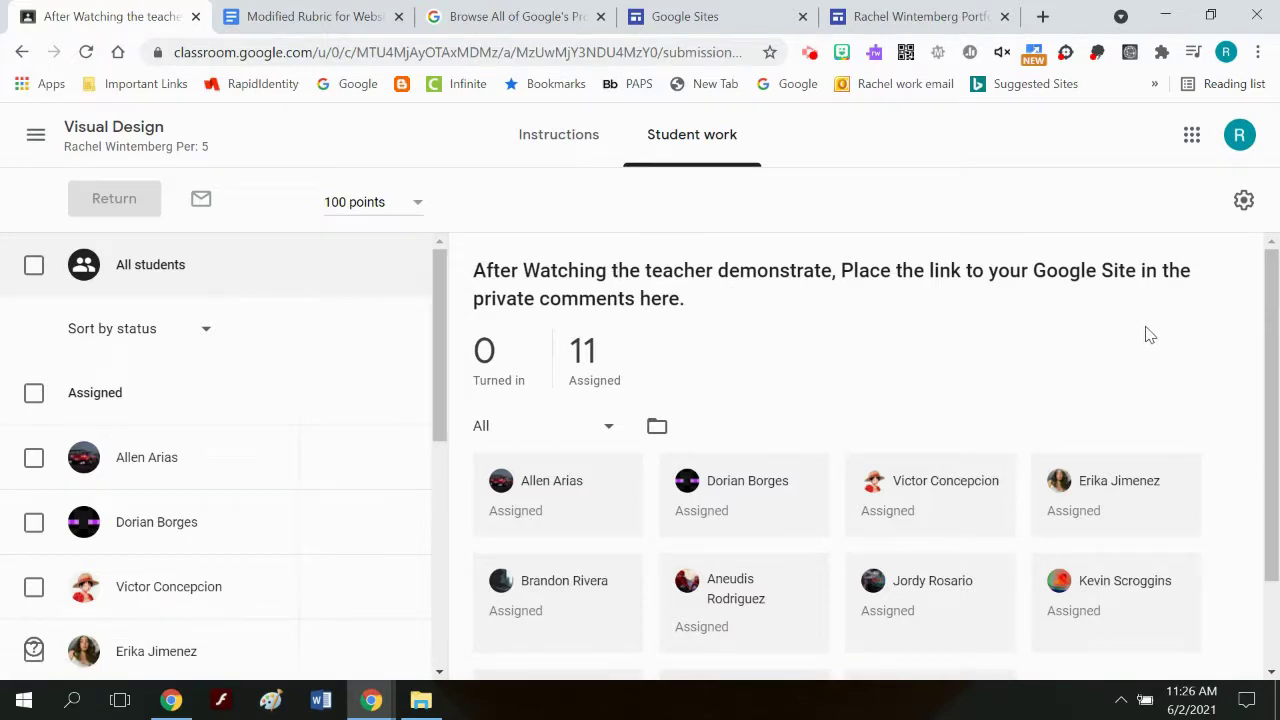
pyautogui.click(172, 463)
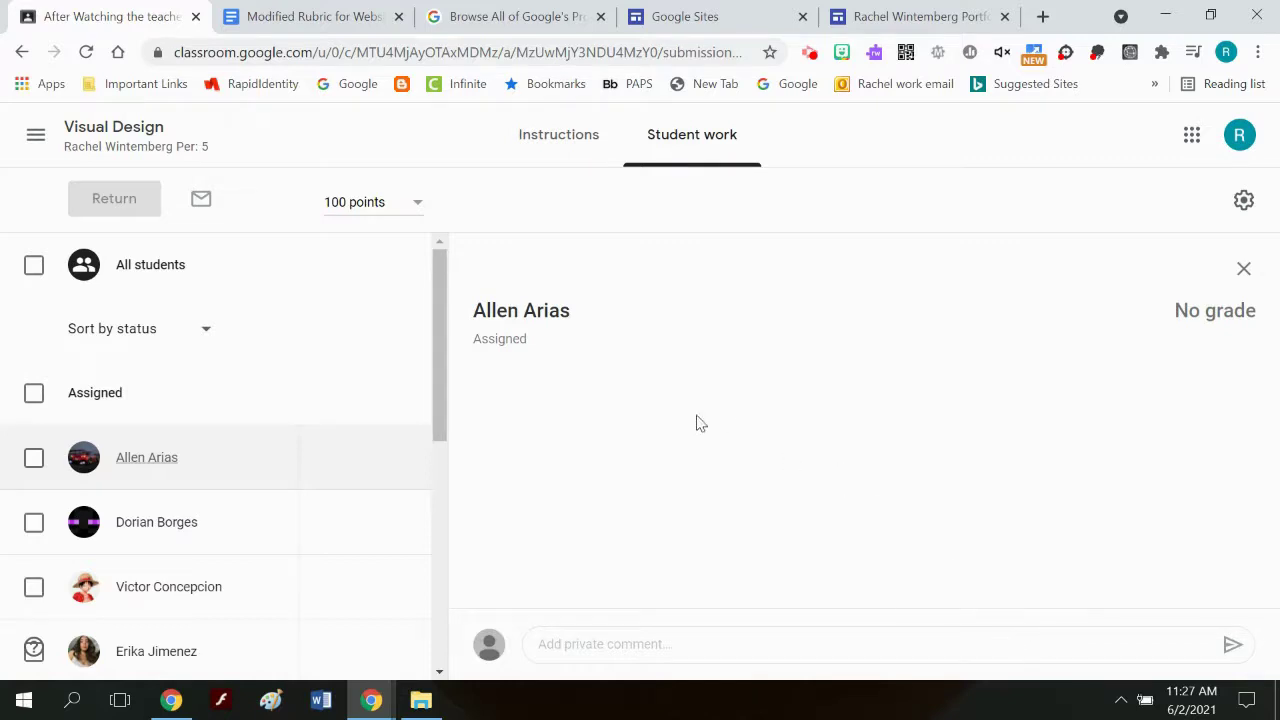
# - Open the starred portfolio folder for the final exam demo in Google Drive on a new browser page
pyautogui.click(869, 27)
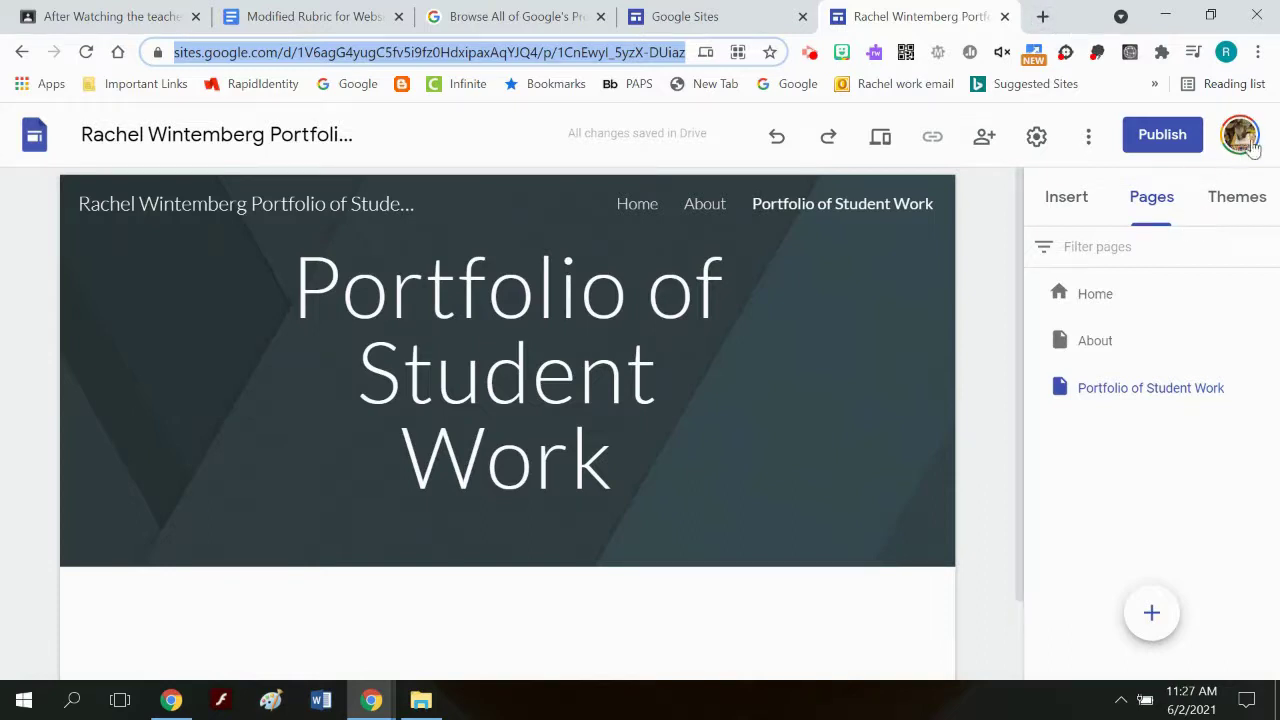
pyautogui.click(1043, 17)
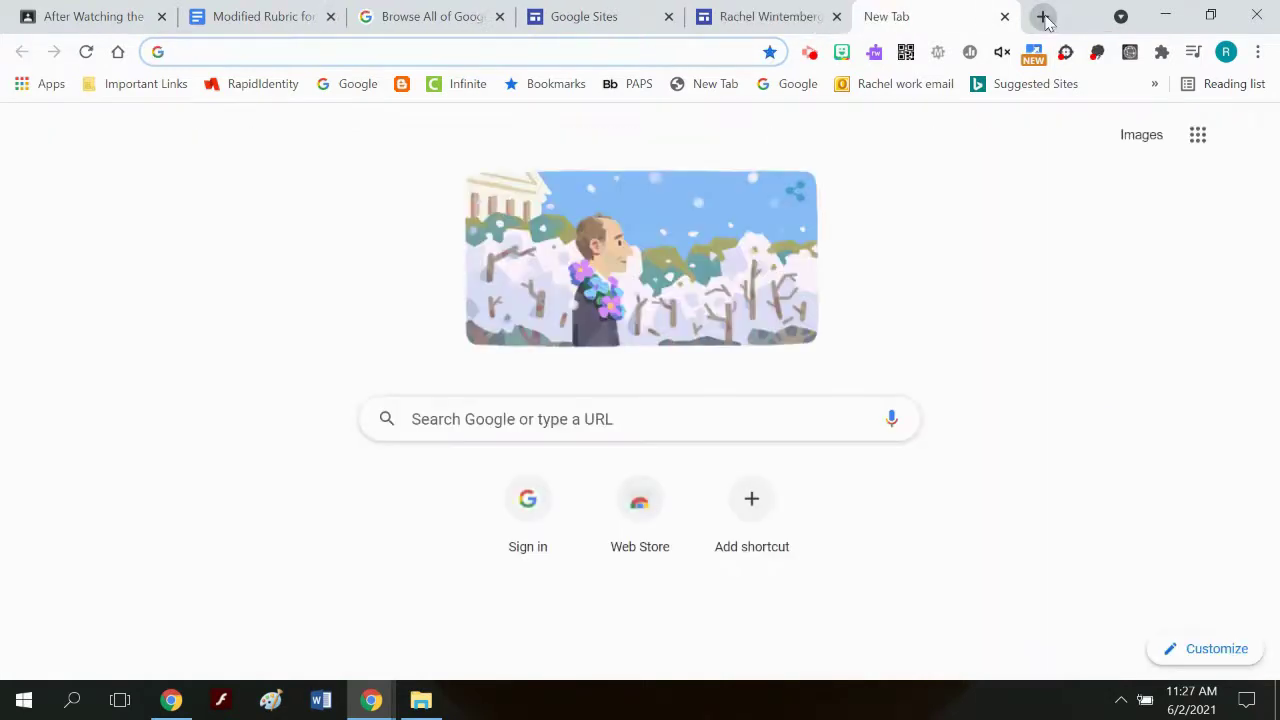
pyautogui.click(1197, 136)
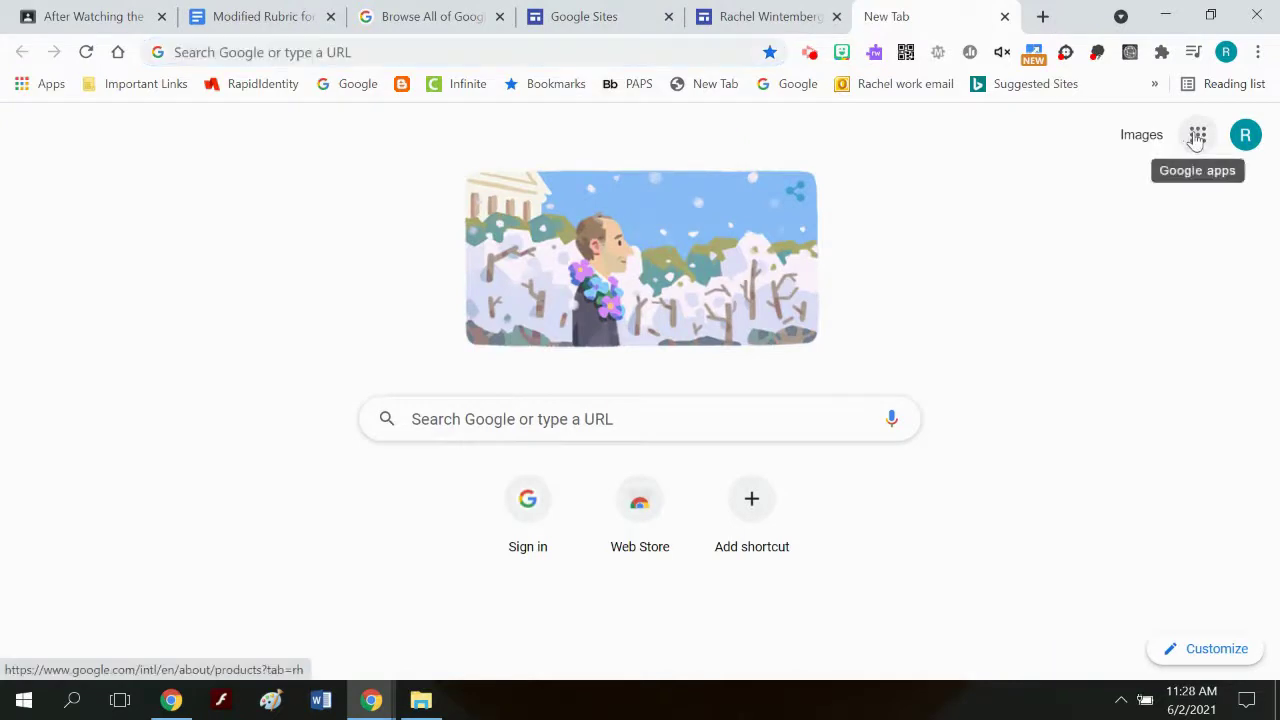
pyautogui.click(1113, 213)
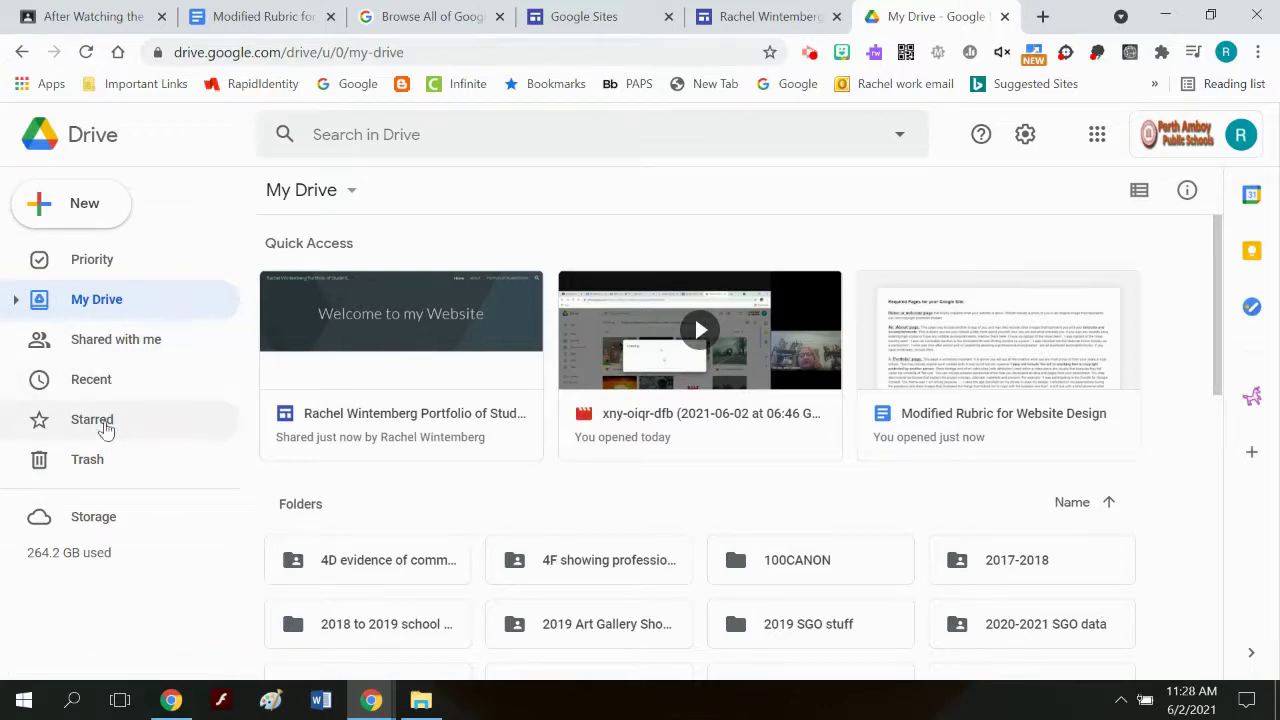
pyautogui.click(105, 426)
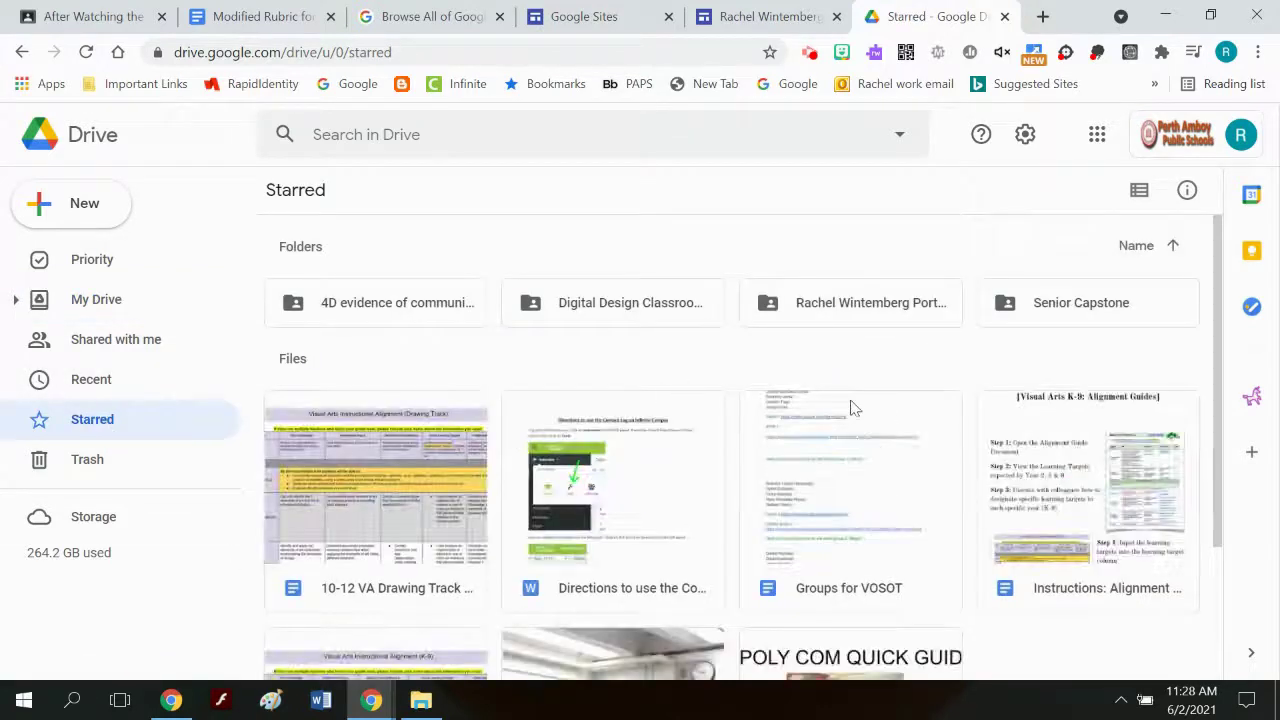
pyautogui.doubleClick(872, 320)
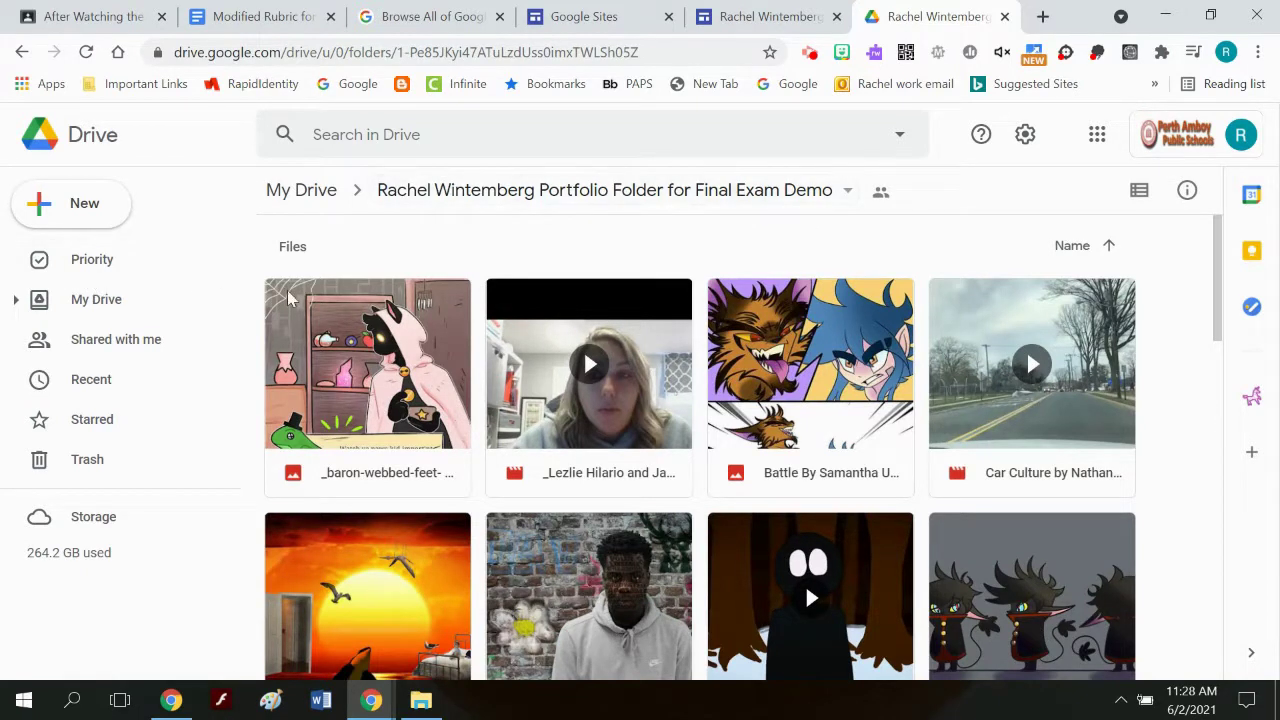
# - Open the sharing dialog of the final exam demo portfolio folder and display its link access settings
pyautogui.click(836, 190)
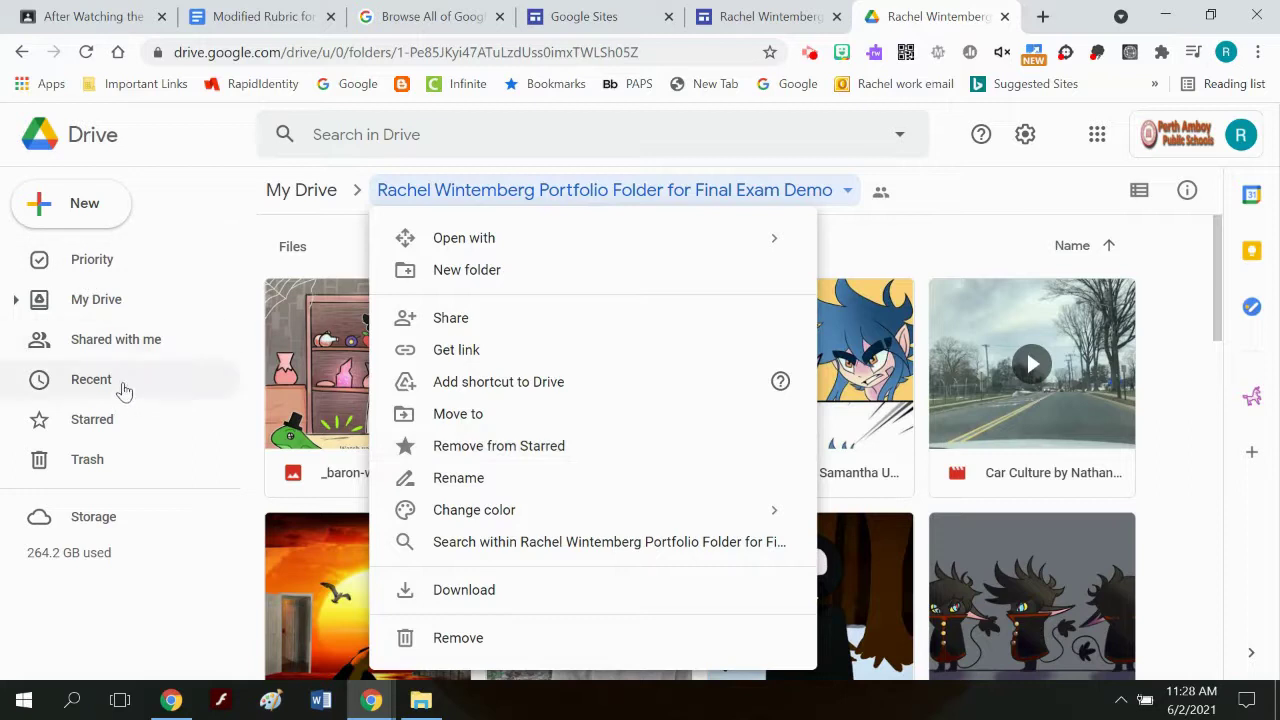
pyautogui.click(897, 245)
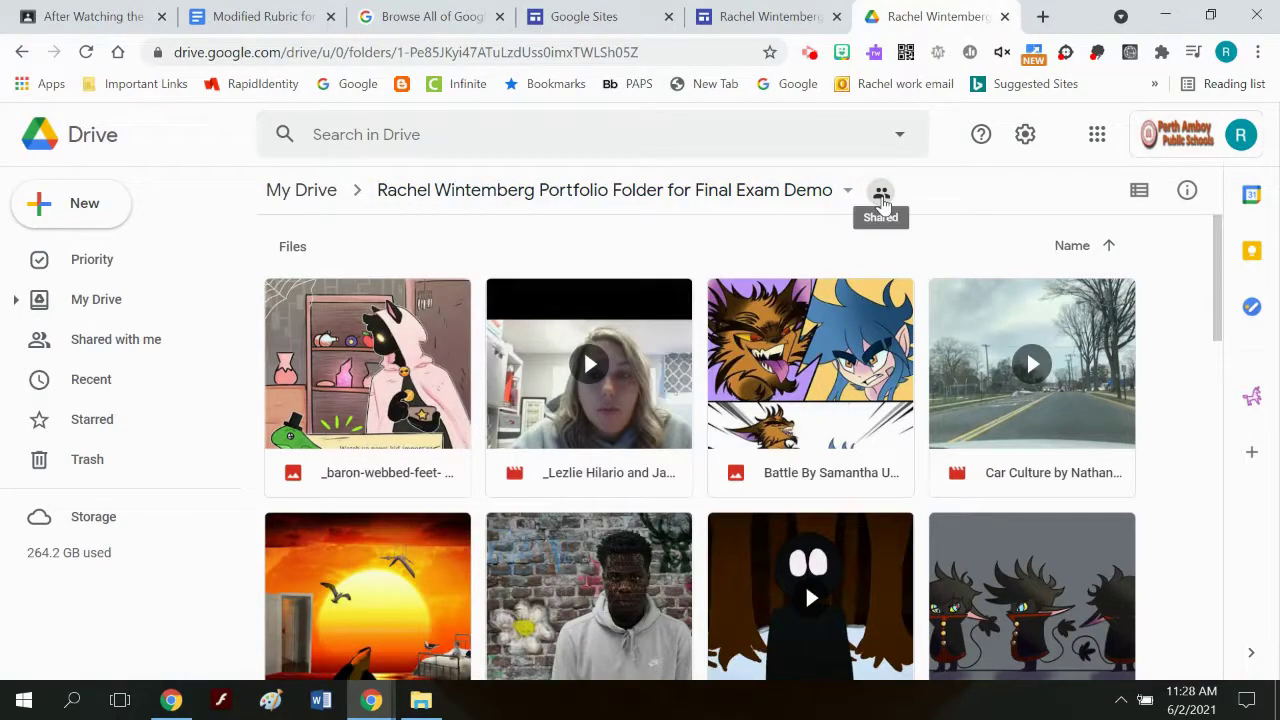
pyautogui.click(848, 190)
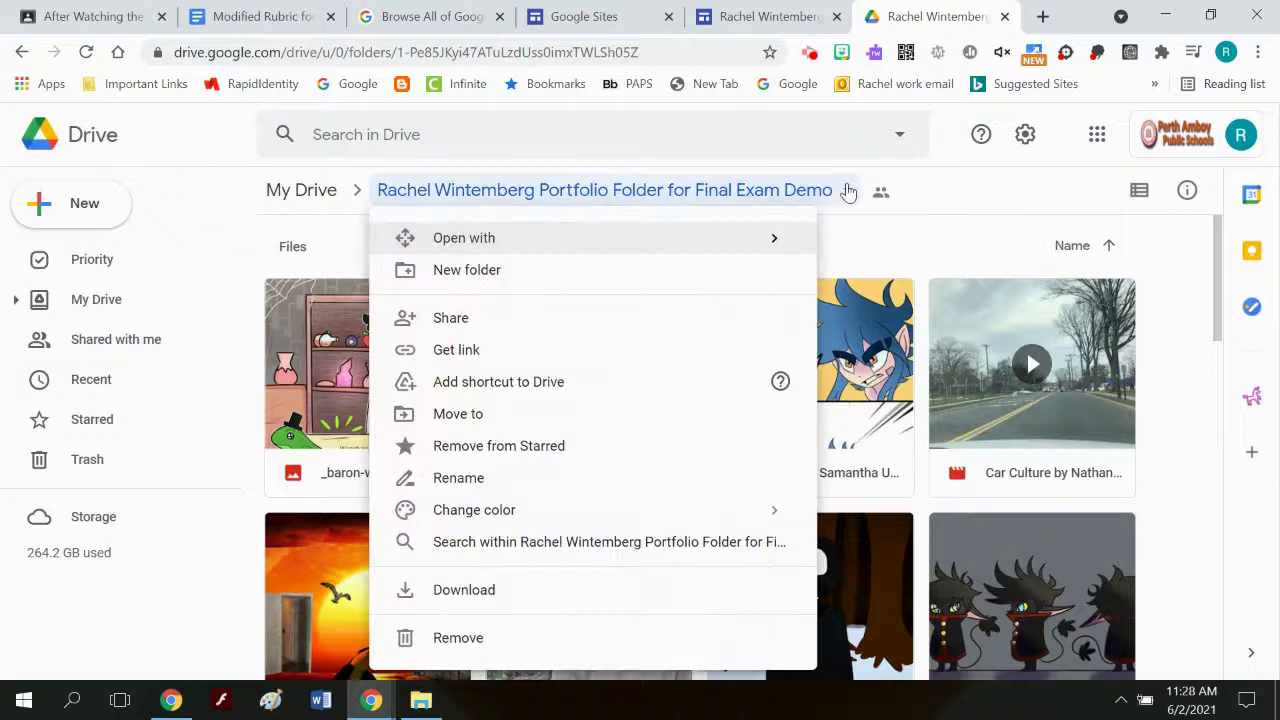
pyautogui.click(434, 317)
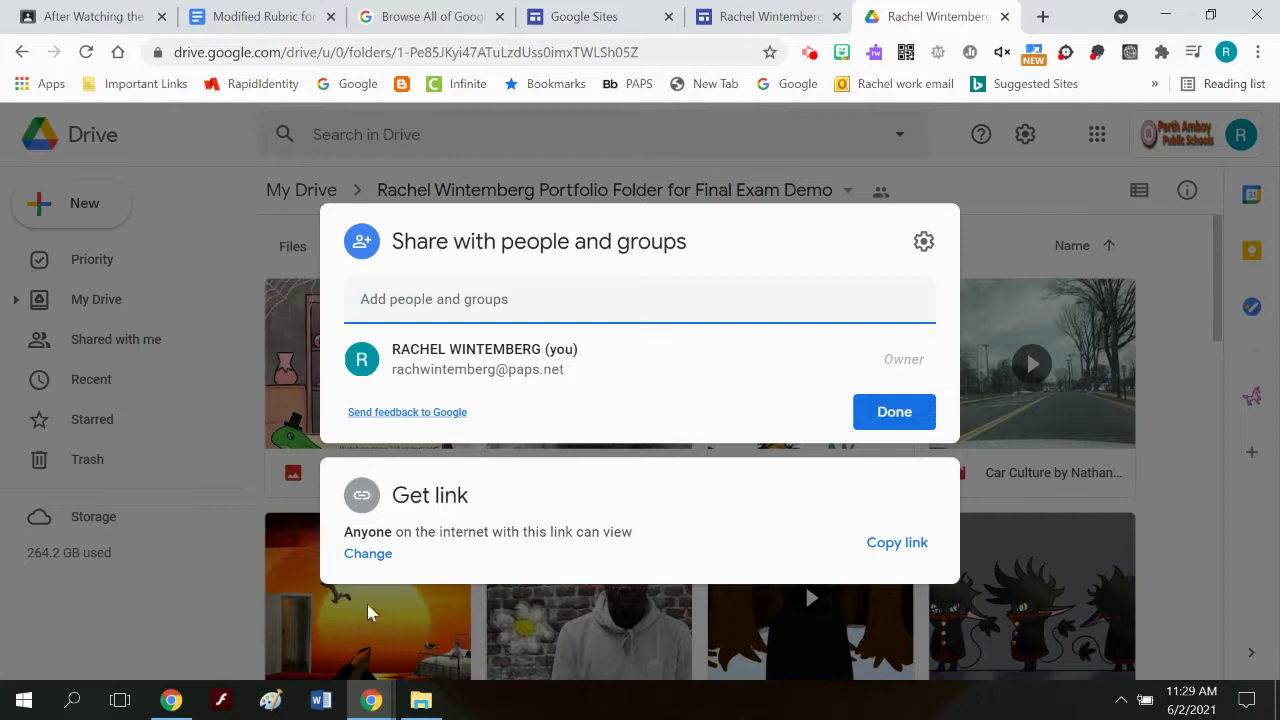
pyautogui.click(376, 558)
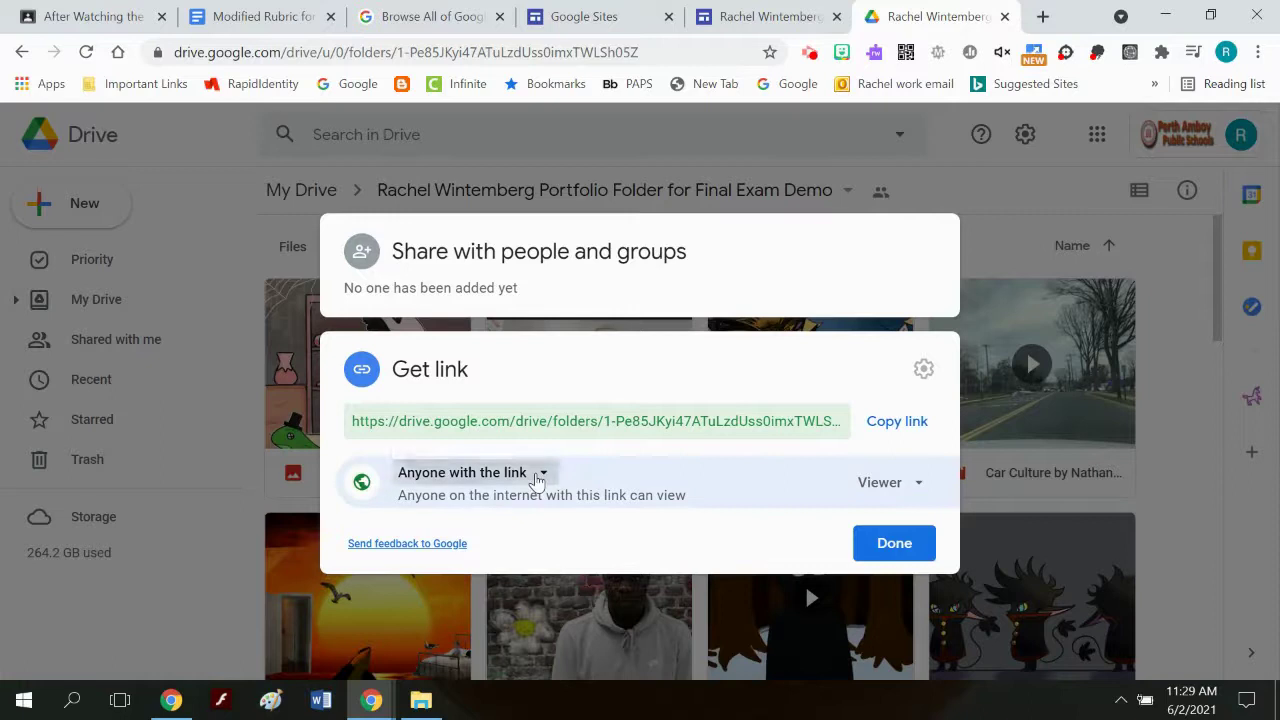
# - Try the folder's link access as Restricted, and as limited to Perth Amboy Board of Education
pyautogui.click(537, 474)
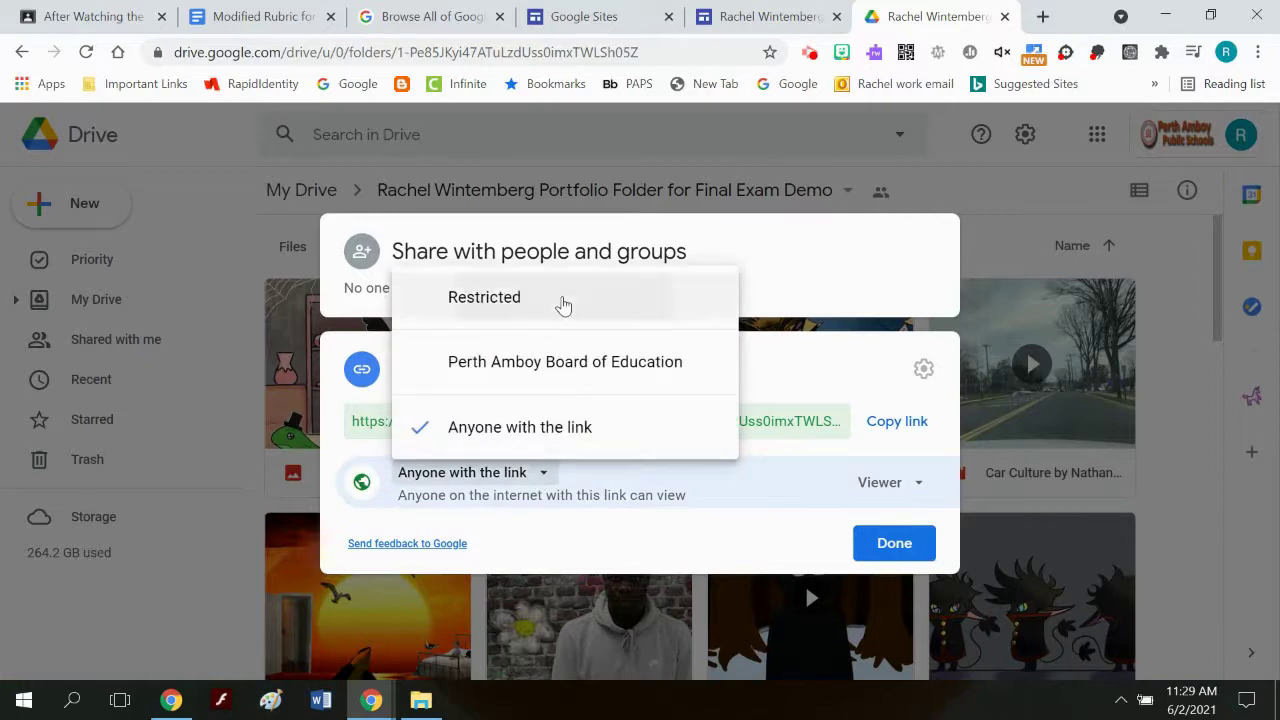
pyautogui.click(564, 304)
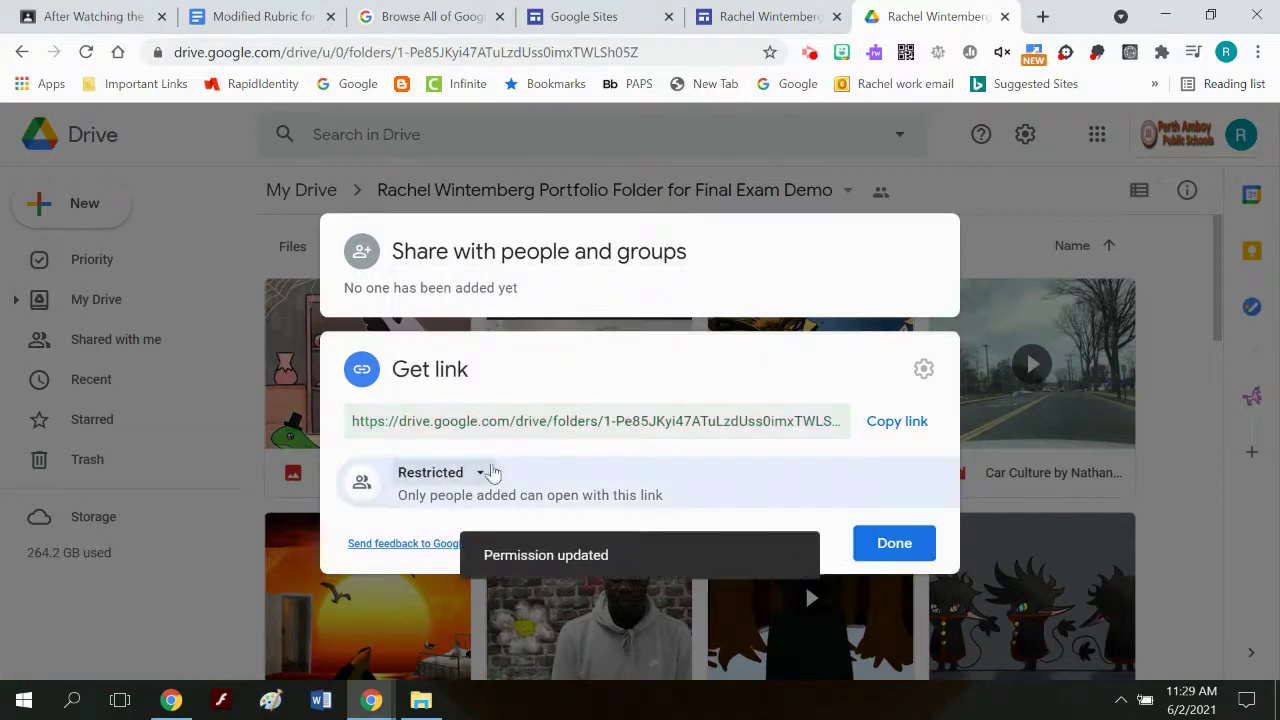
pyautogui.click(482, 473)
pyautogui.click(531, 368)
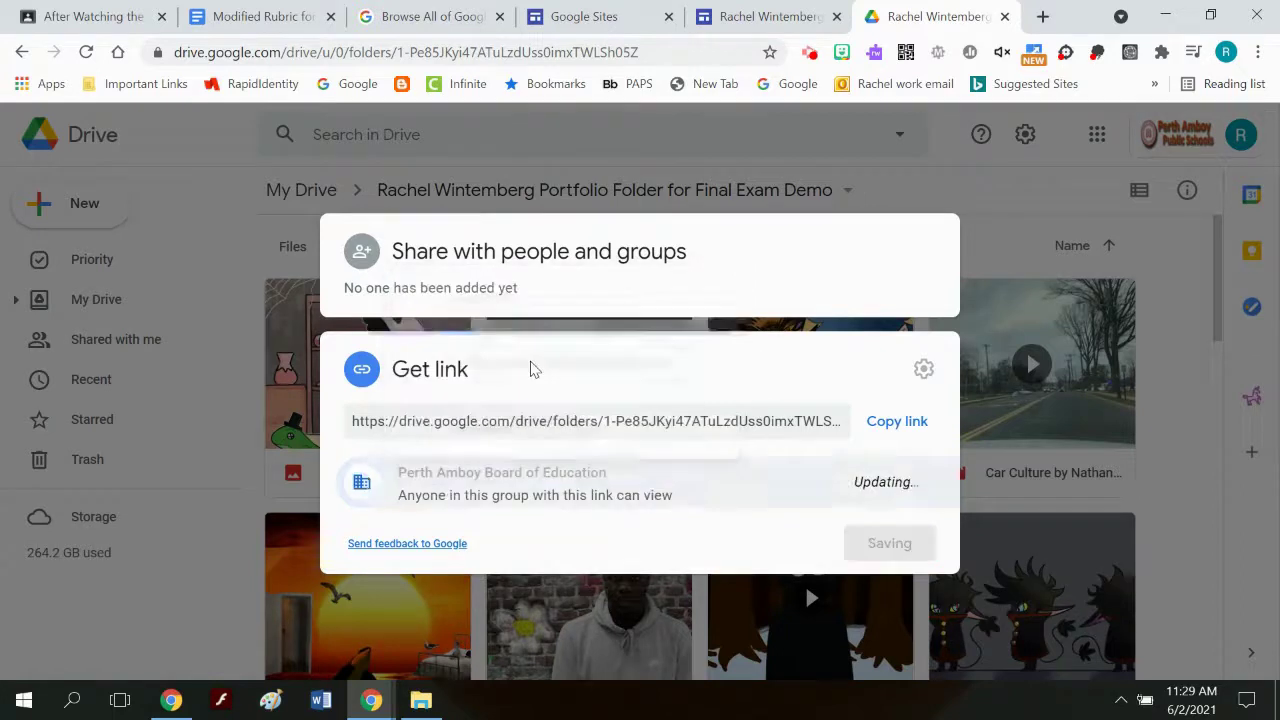
# - Set the folder's link access to Anyone with the link and finish sharing
pyautogui.click(574, 484)
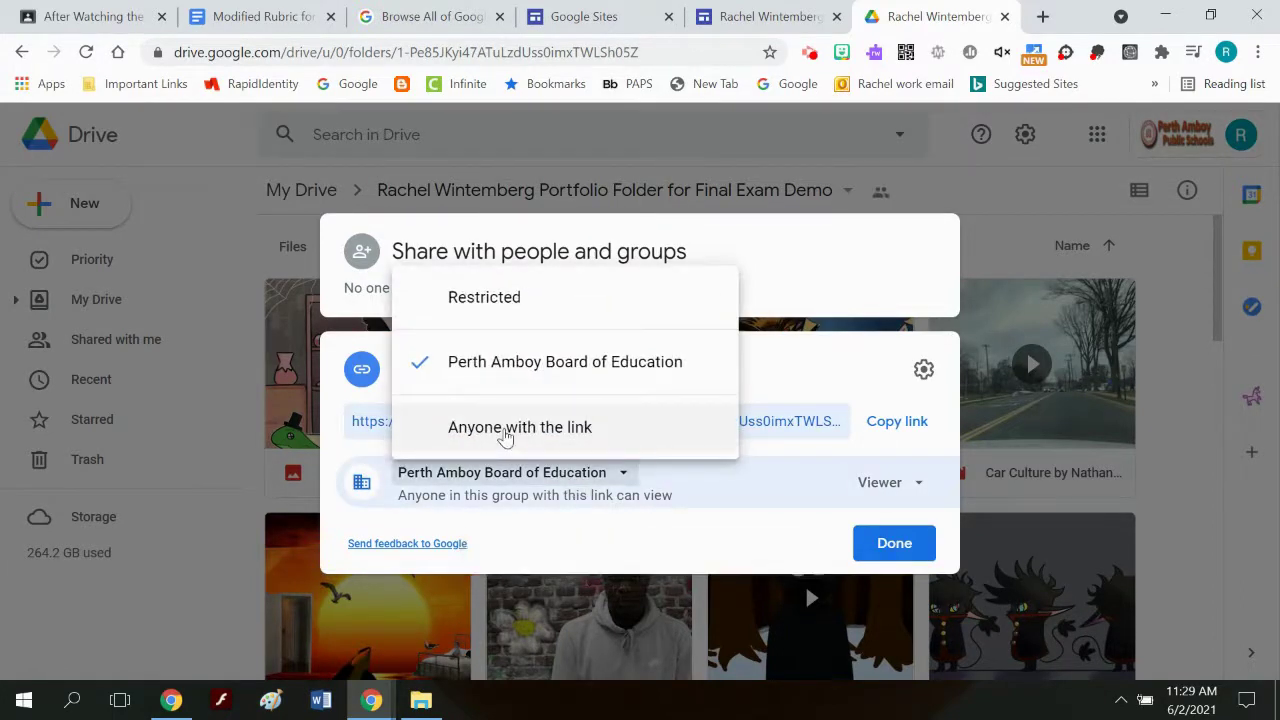
pyautogui.click(505, 430)
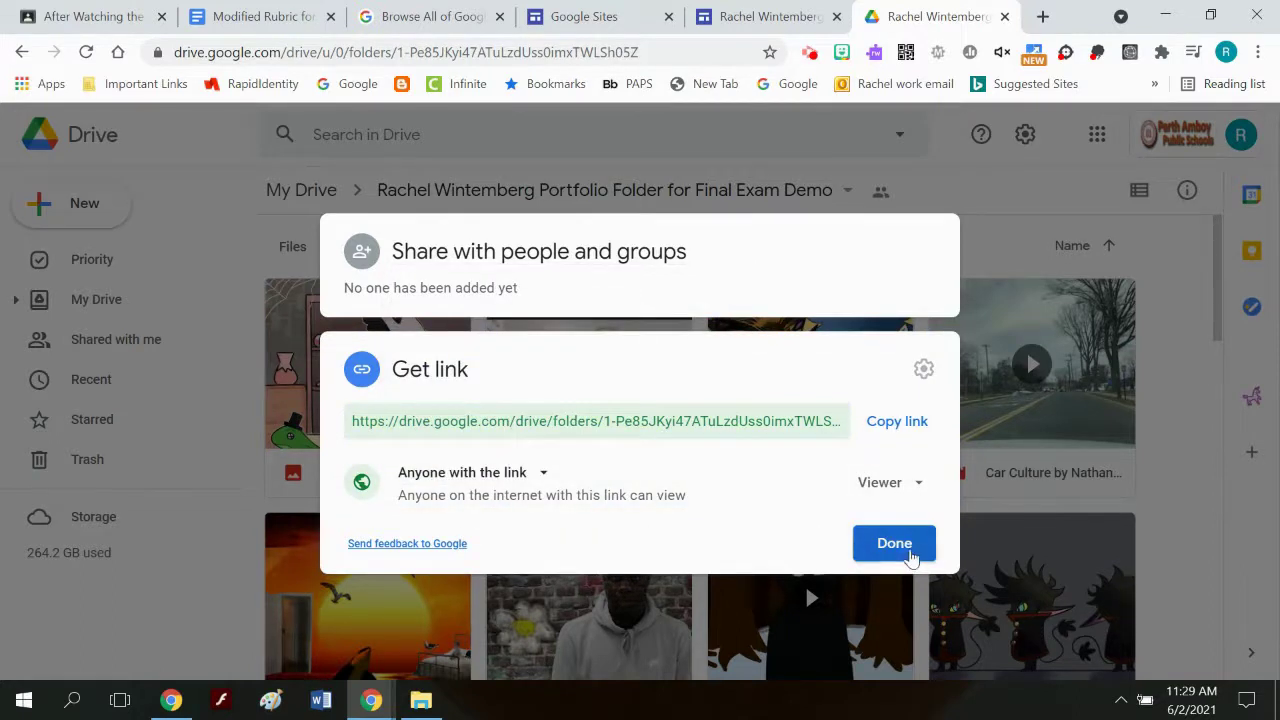
pyautogui.click(904, 549)
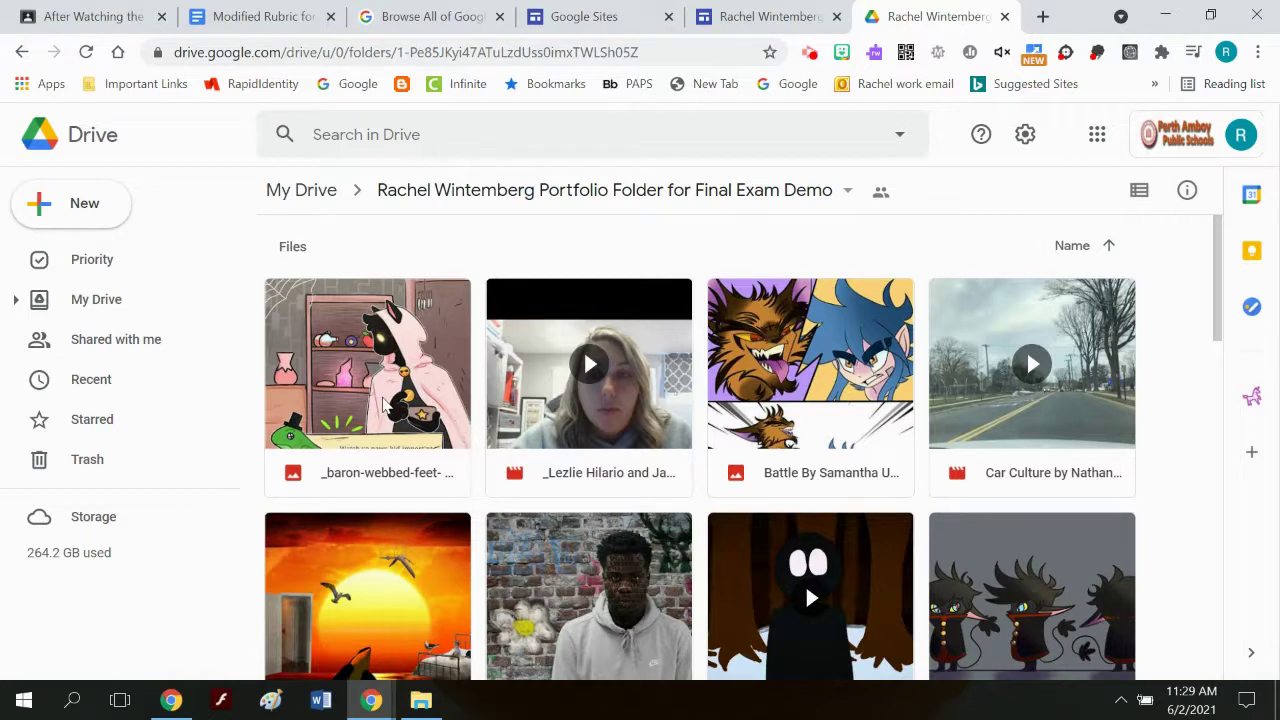
# - Copy the sharing link of the "_baron-webbed-feet" image in the portfolio folder
pyautogui.rightClick(385, 405)
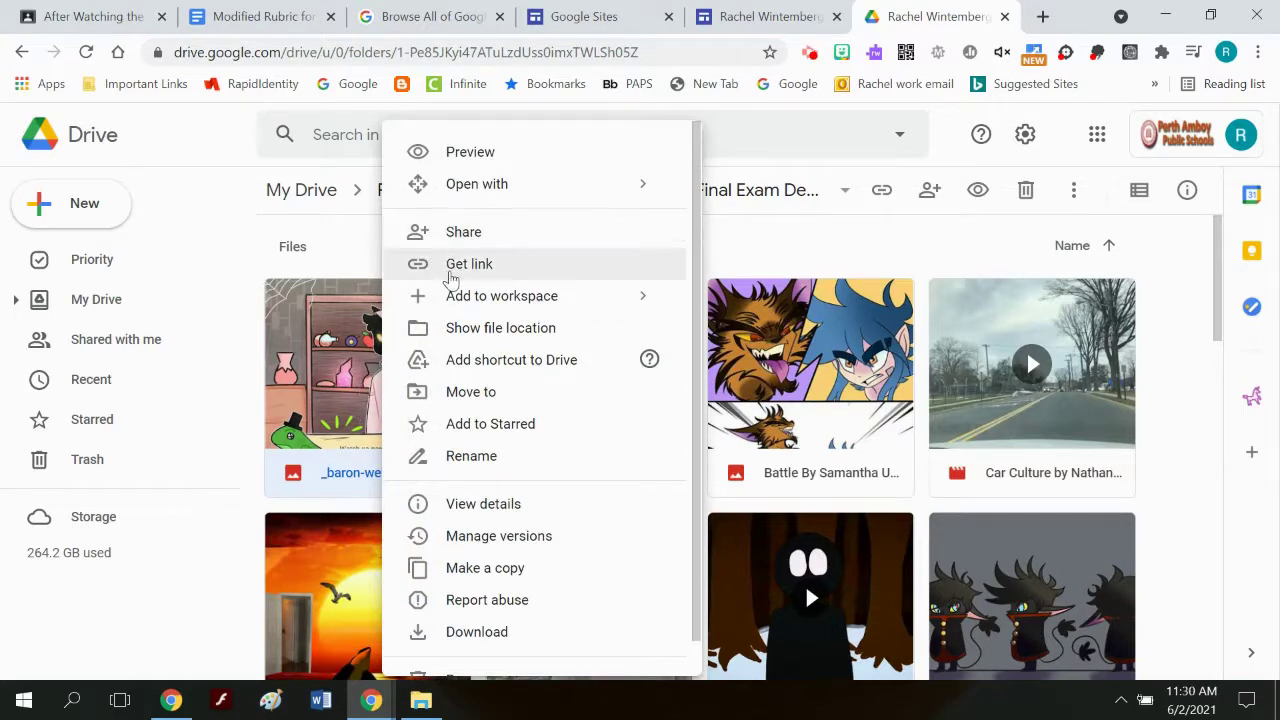
pyautogui.click(458, 264)
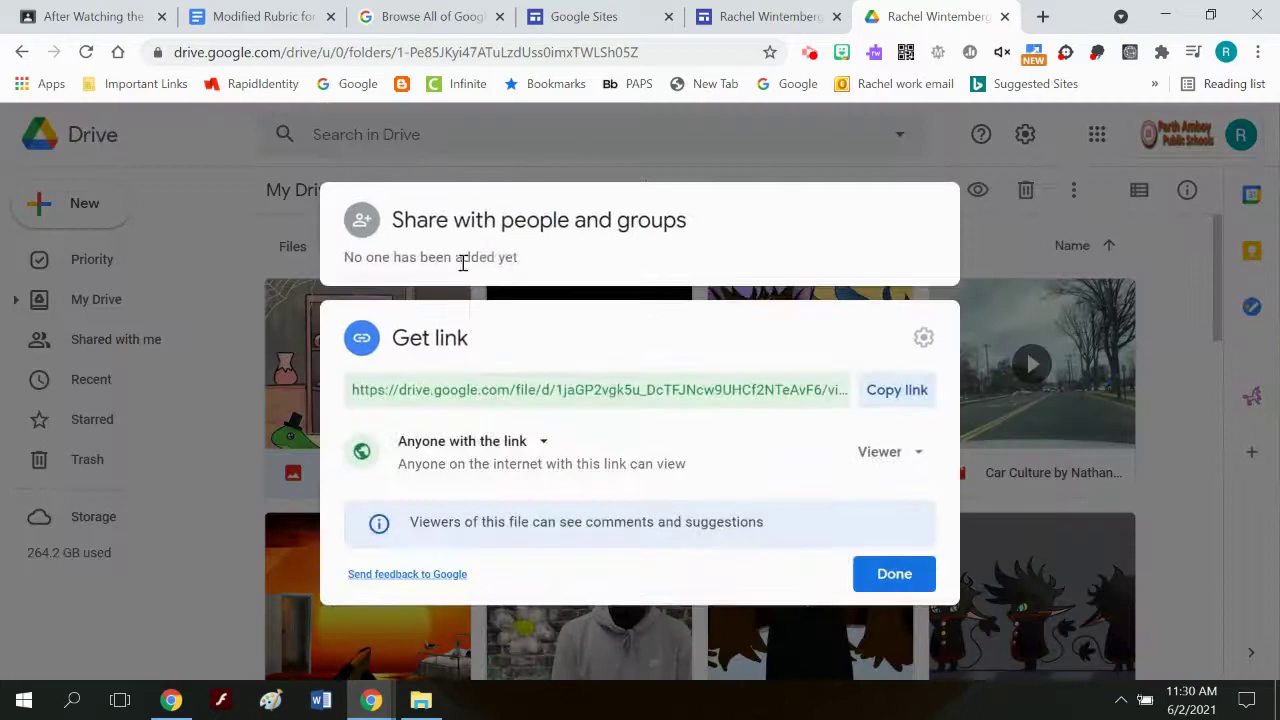
pyautogui.click(913, 392)
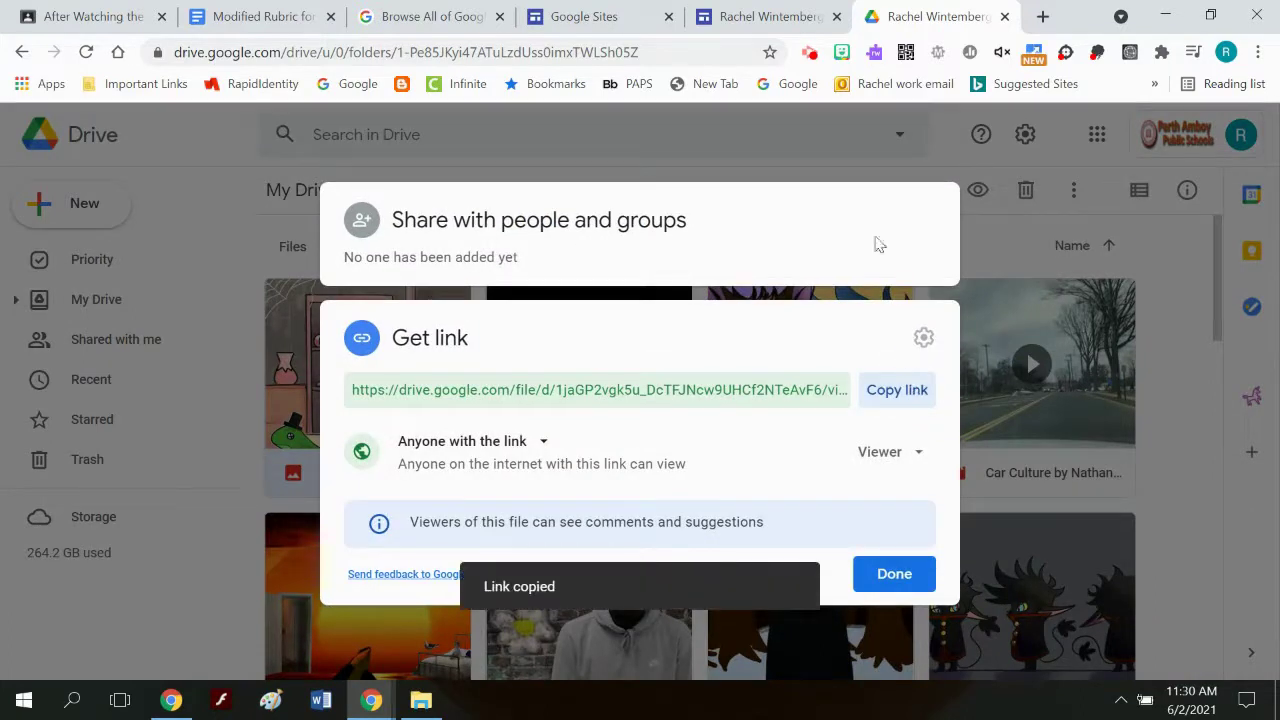
# - Embed the copied Drive image by URL below the header of the Portfolio of Student Work page in Google Sites
pyautogui.click(760, 16)
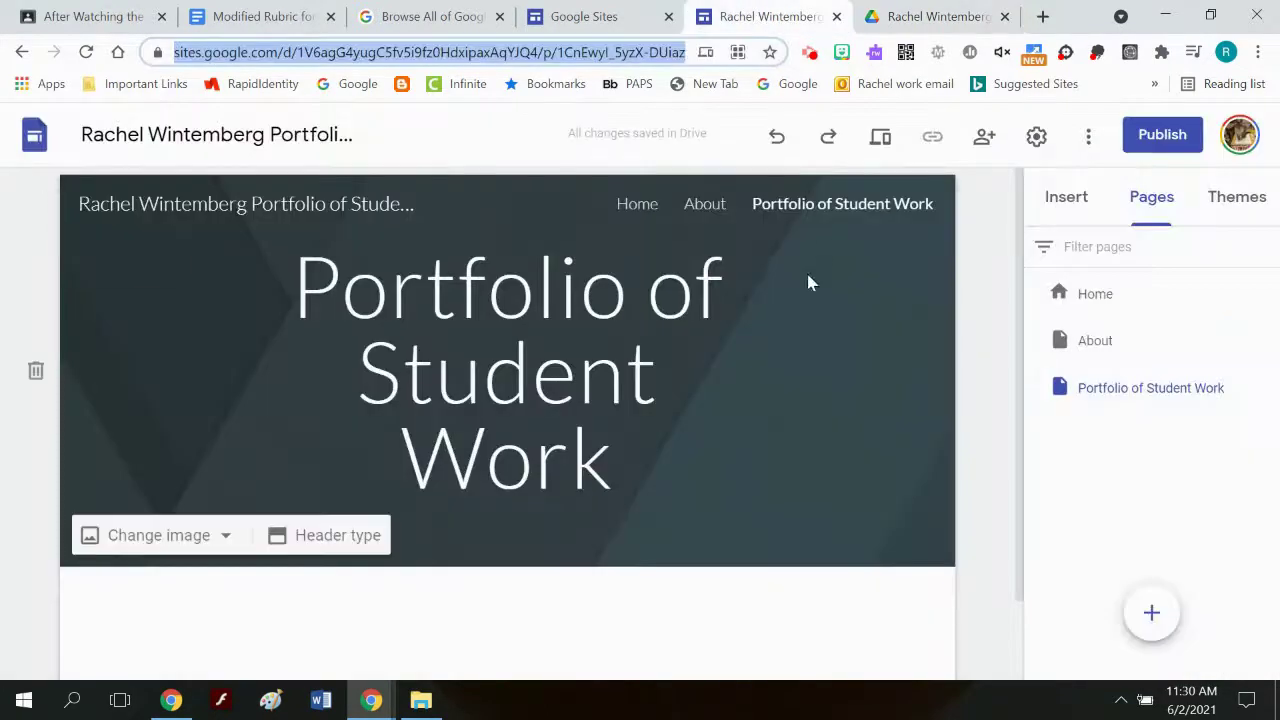
pyautogui.scroll(-1, 335, 504)
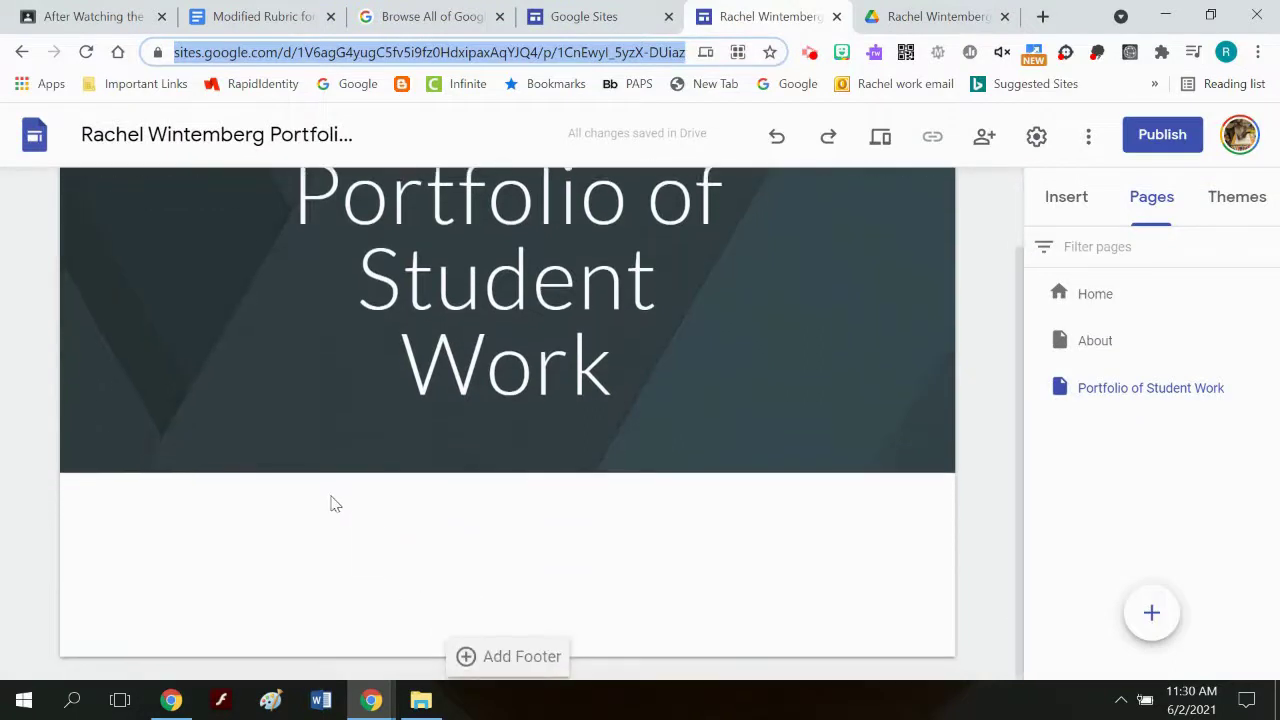
pyautogui.click(330, 505)
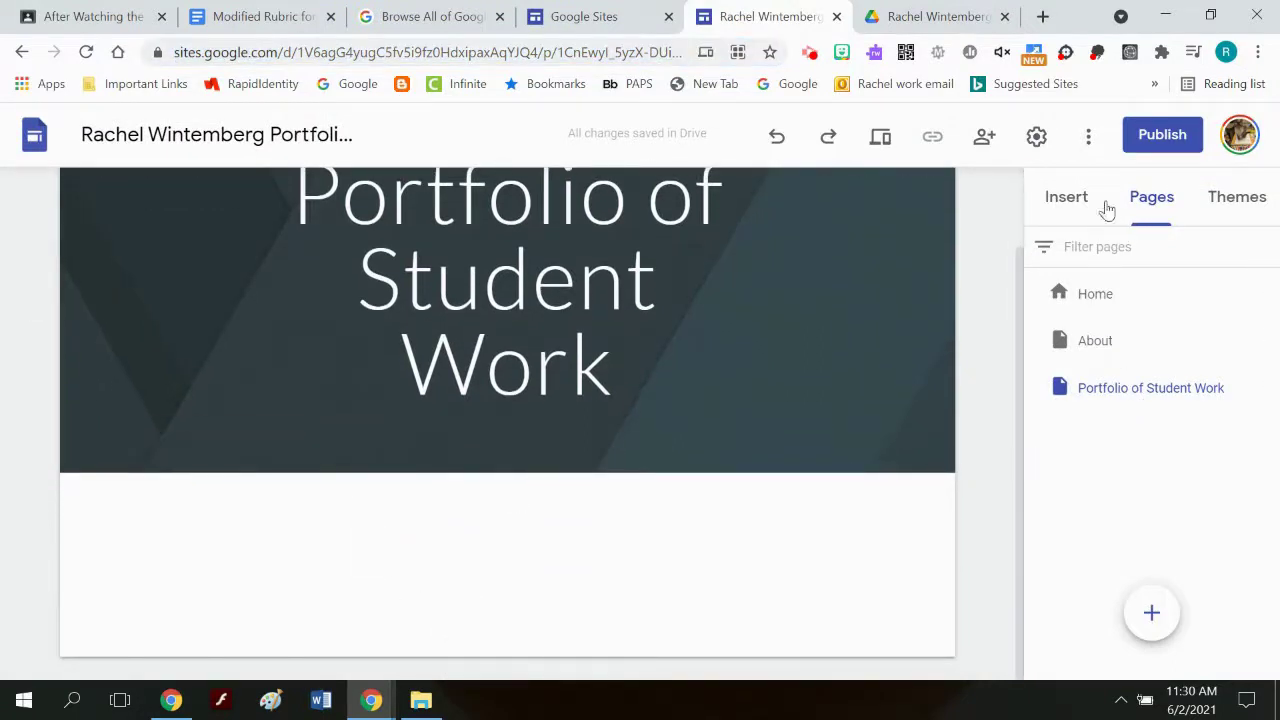
pyautogui.click(1072, 199)
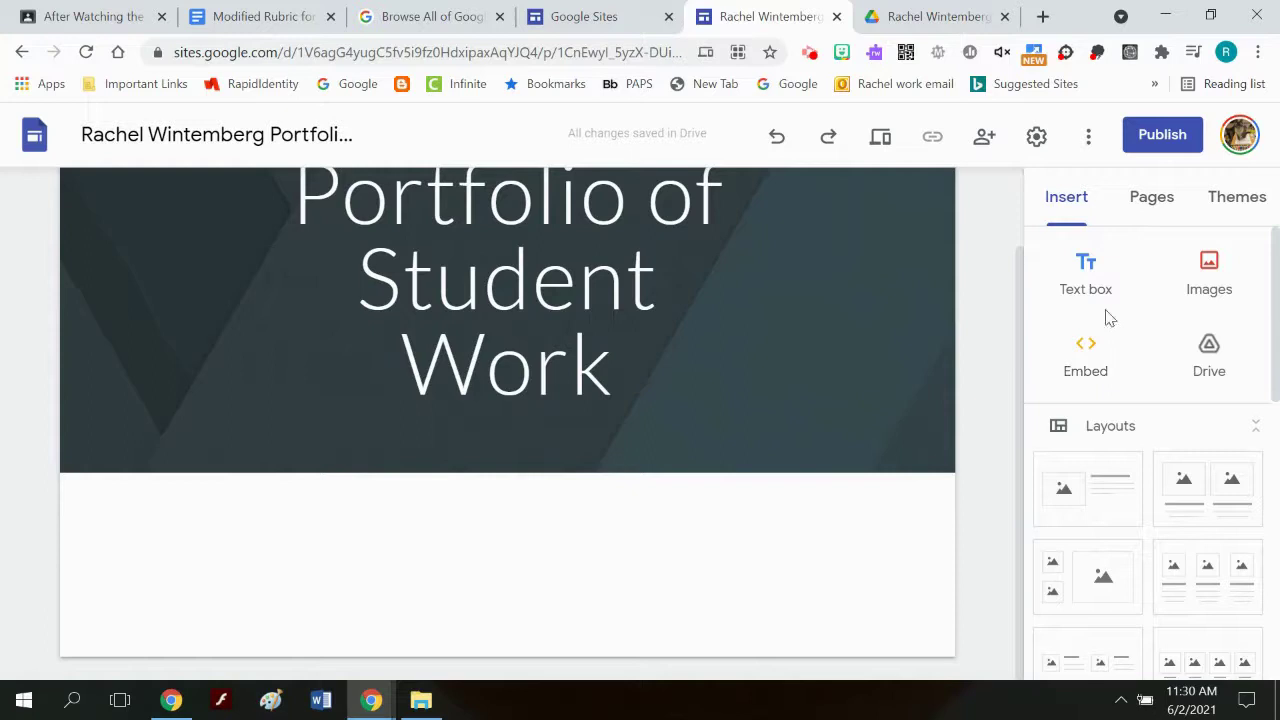
pyautogui.click(1088, 358)
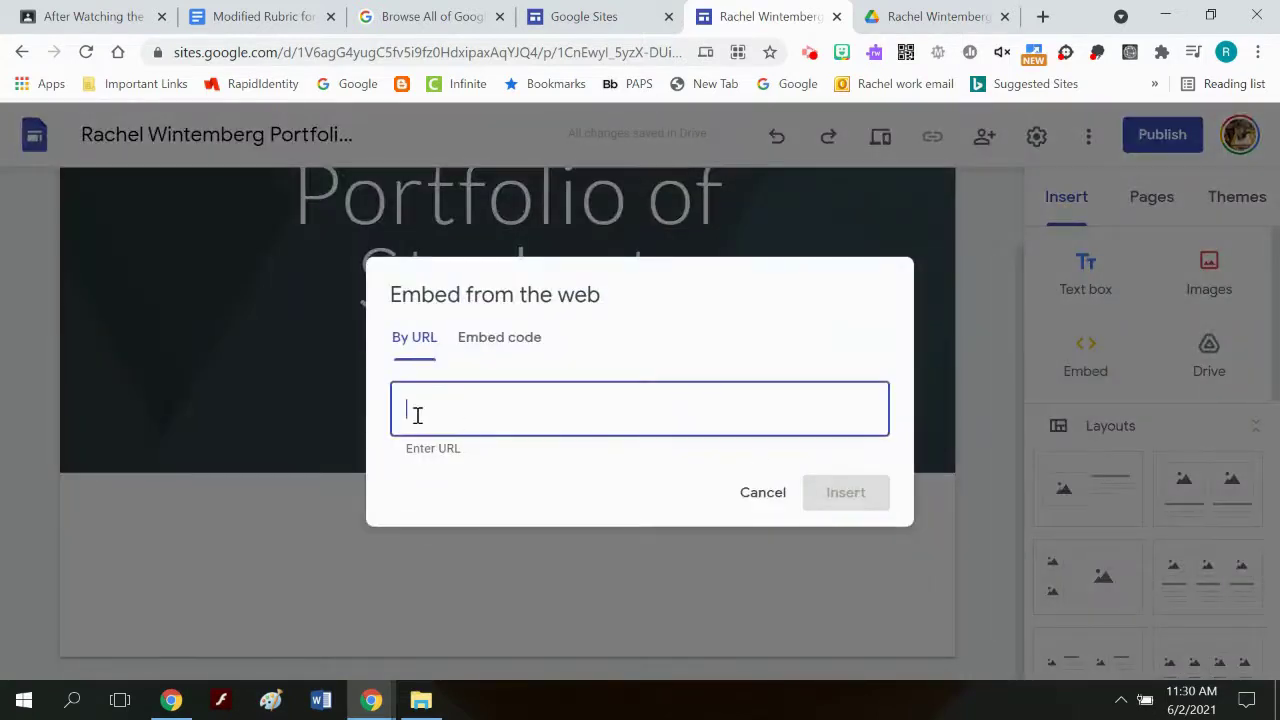
pyautogui.rightClick(417, 415)
pyautogui.click(503, 232)
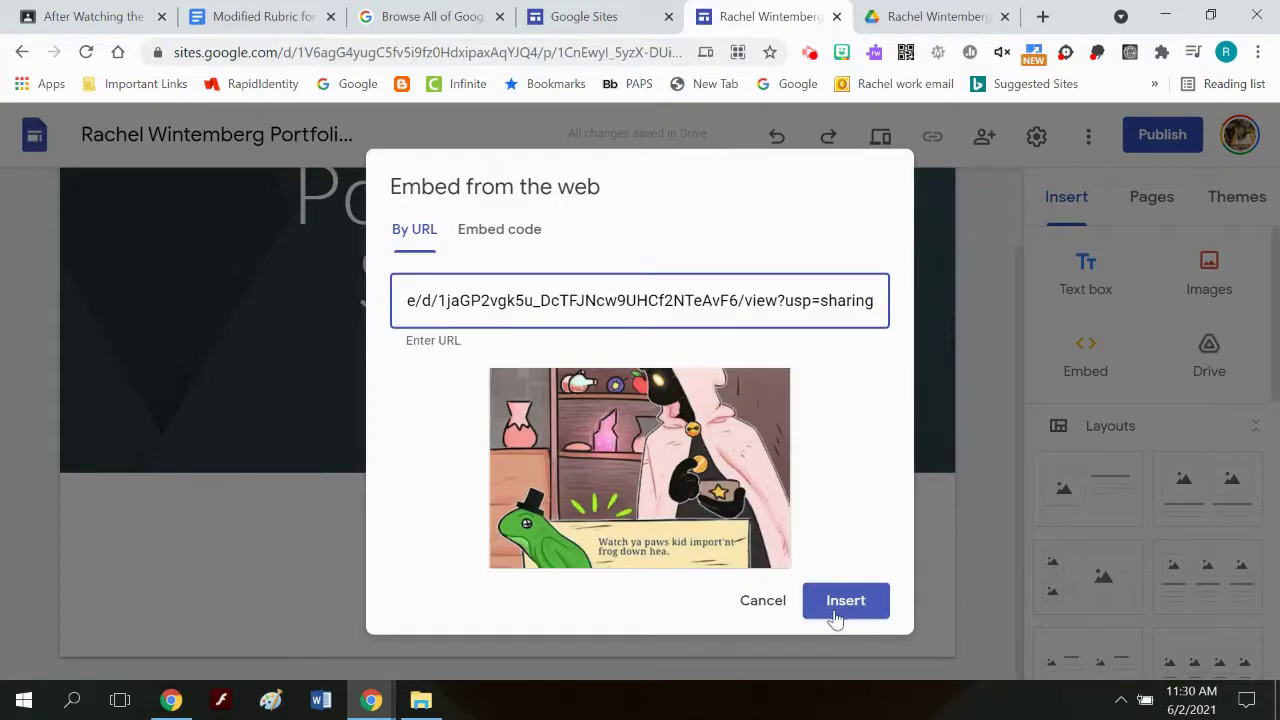
pyautogui.click(840, 604)
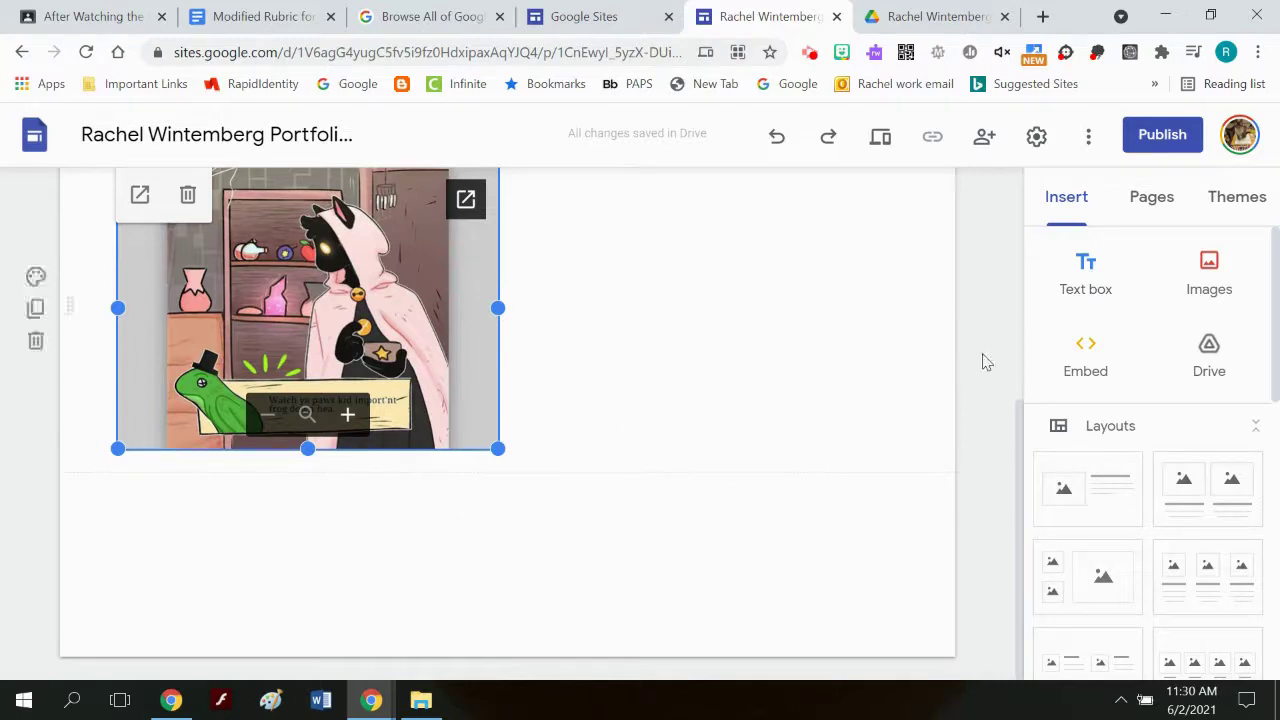
# - Add a text box narrowed to the embedded image's width, place it directly beneath the image, and make it ready for a caption
pyautogui.click(1086, 280)
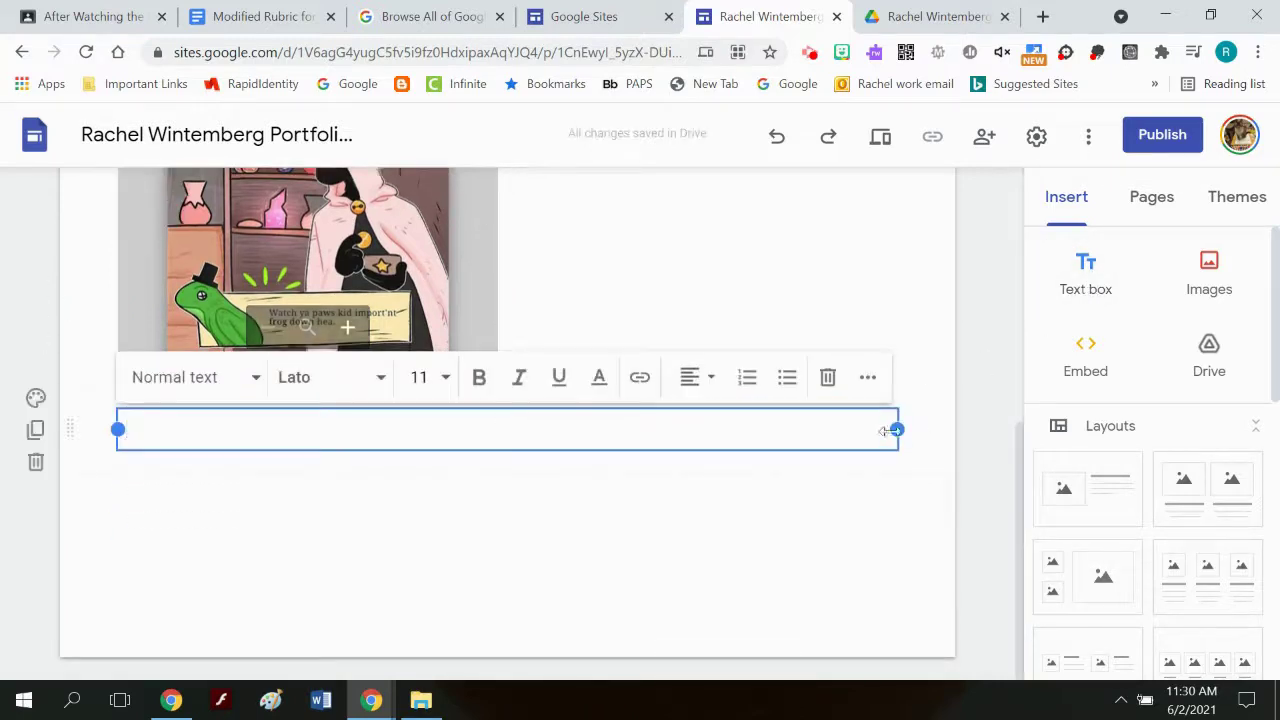
pyautogui.moveTo(896, 430); pyautogui.dragTo(498, 393)
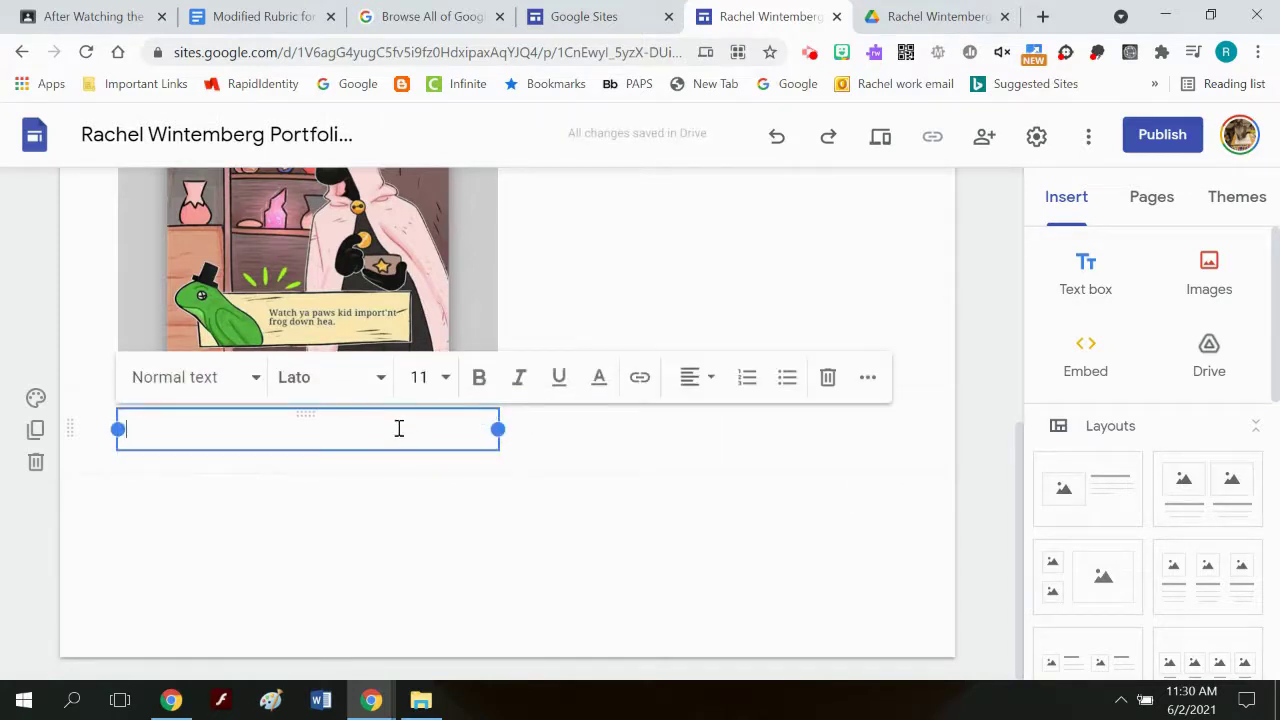
pyautogui.moveTo(431, 413); pyautogui.dragTo(403, 377)
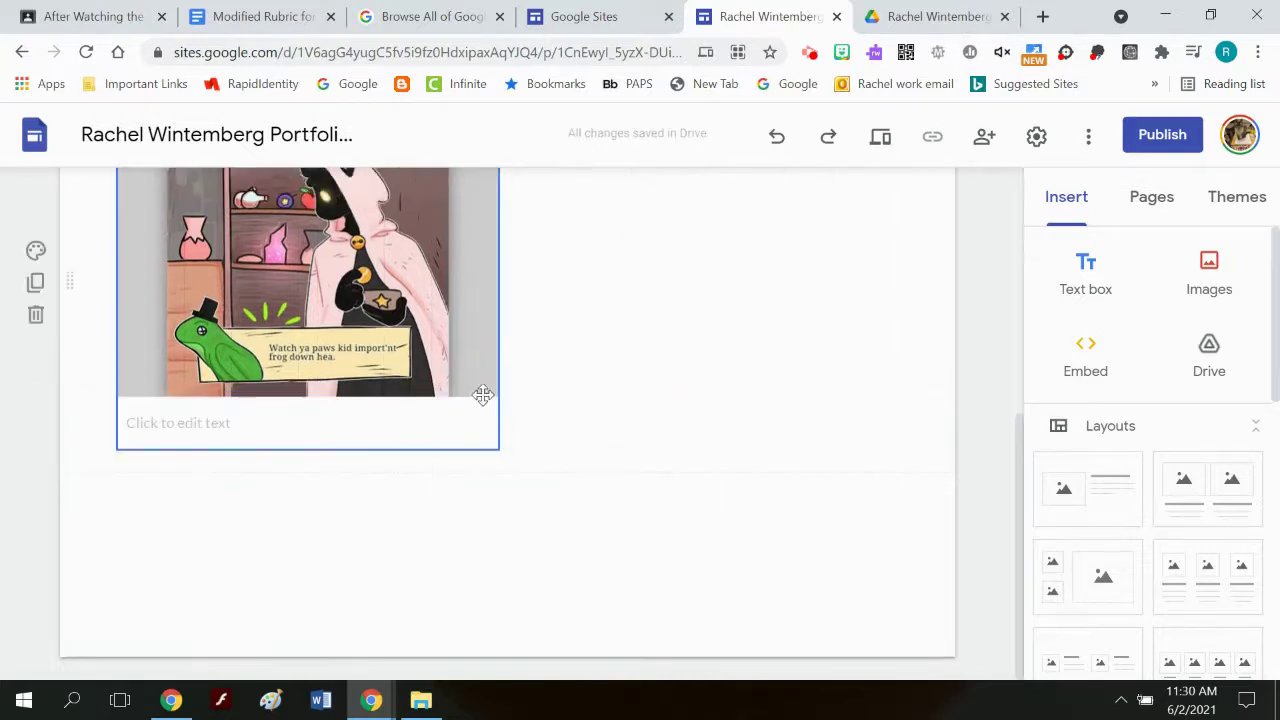
pyautogui.click(281, 421)
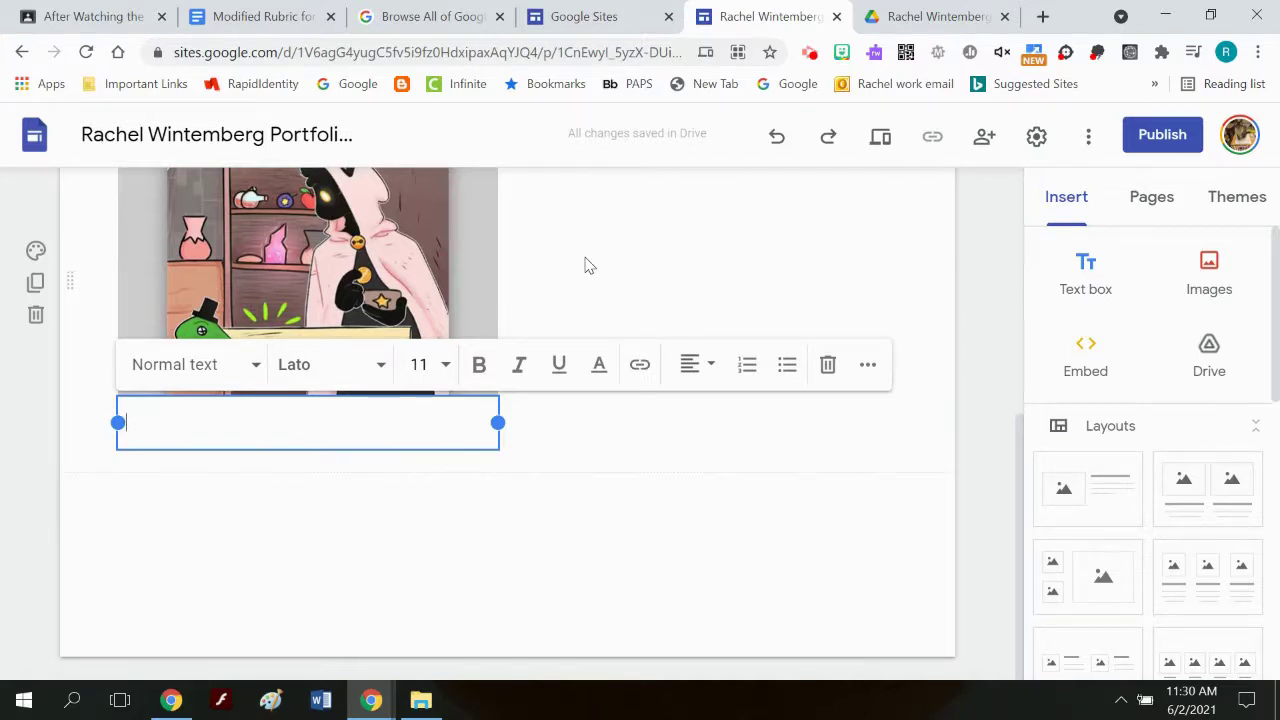
# - Return to the Google Classroom assignment and show the student's private comment area for submitting the site link
pyautogui.scroll(3, 650, 270)
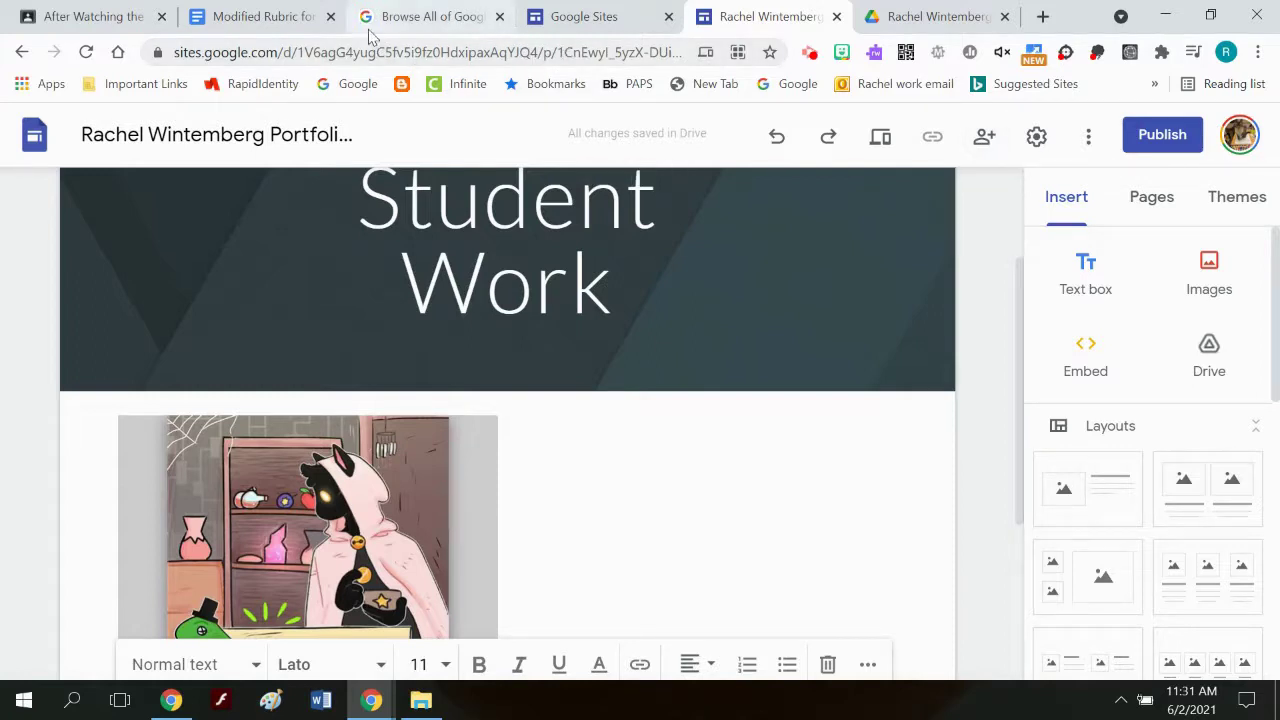
pyautogui.click(106, 22)
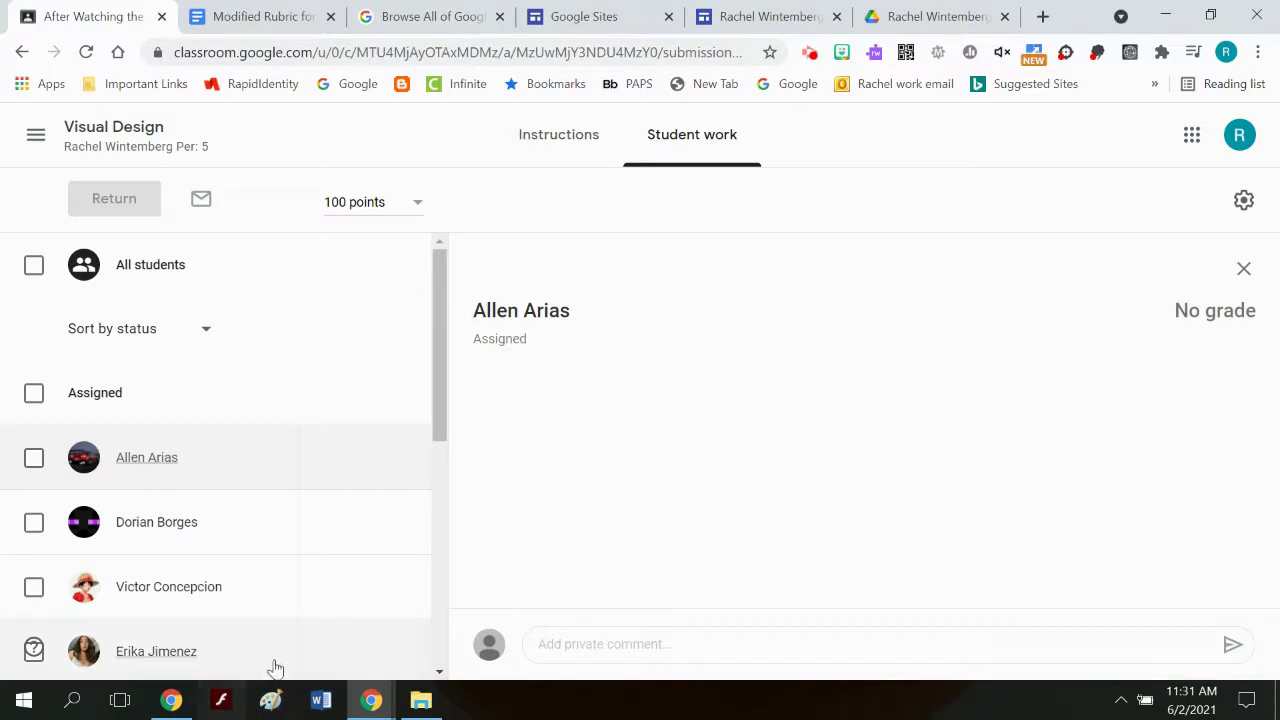
pyautogui.moveTo(171, 700)
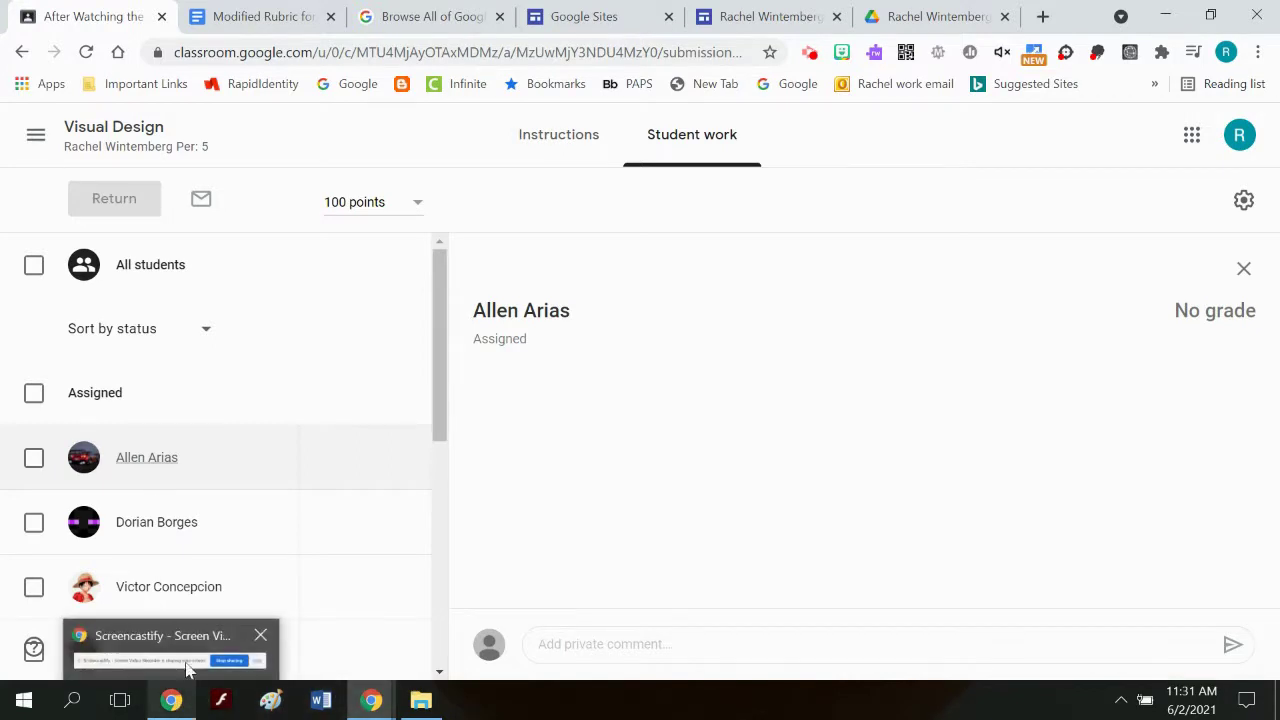
pyautogui.moveTo(187, 667)
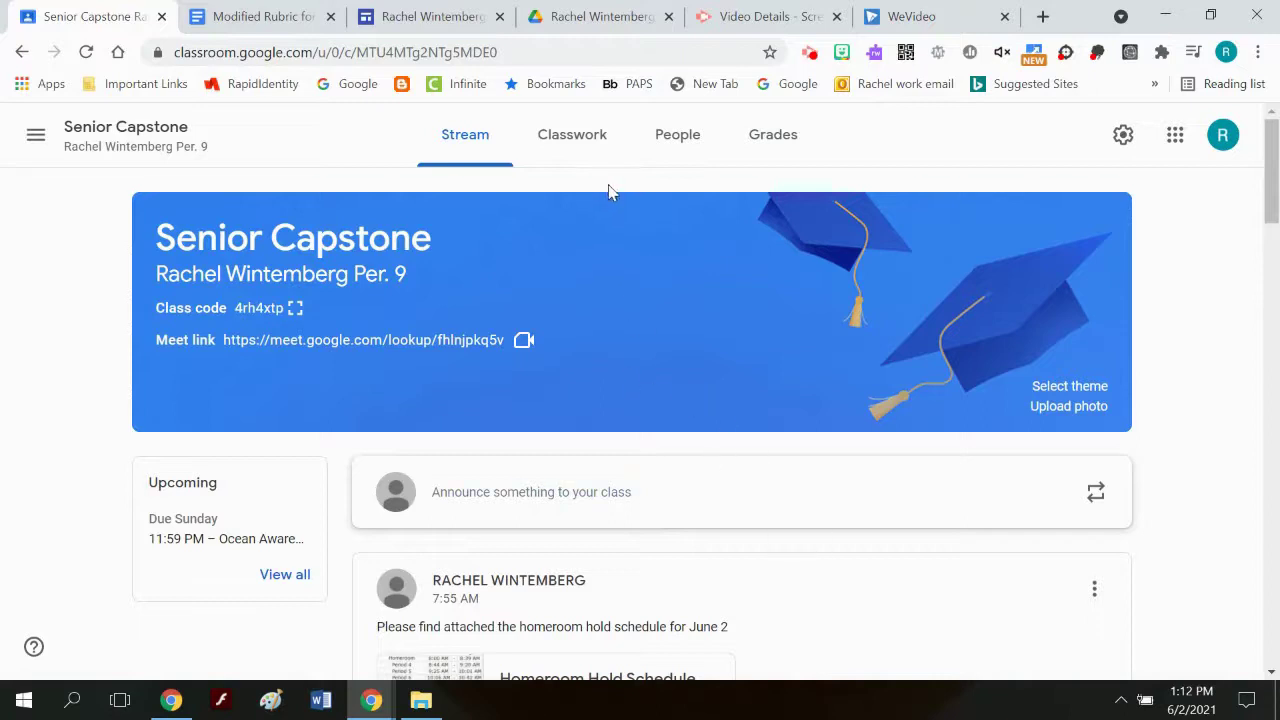
# - Find the "Creating your Google Site" assignment in the Senior Capstone classwork and expand its details
pyautogui.click(588, 142)
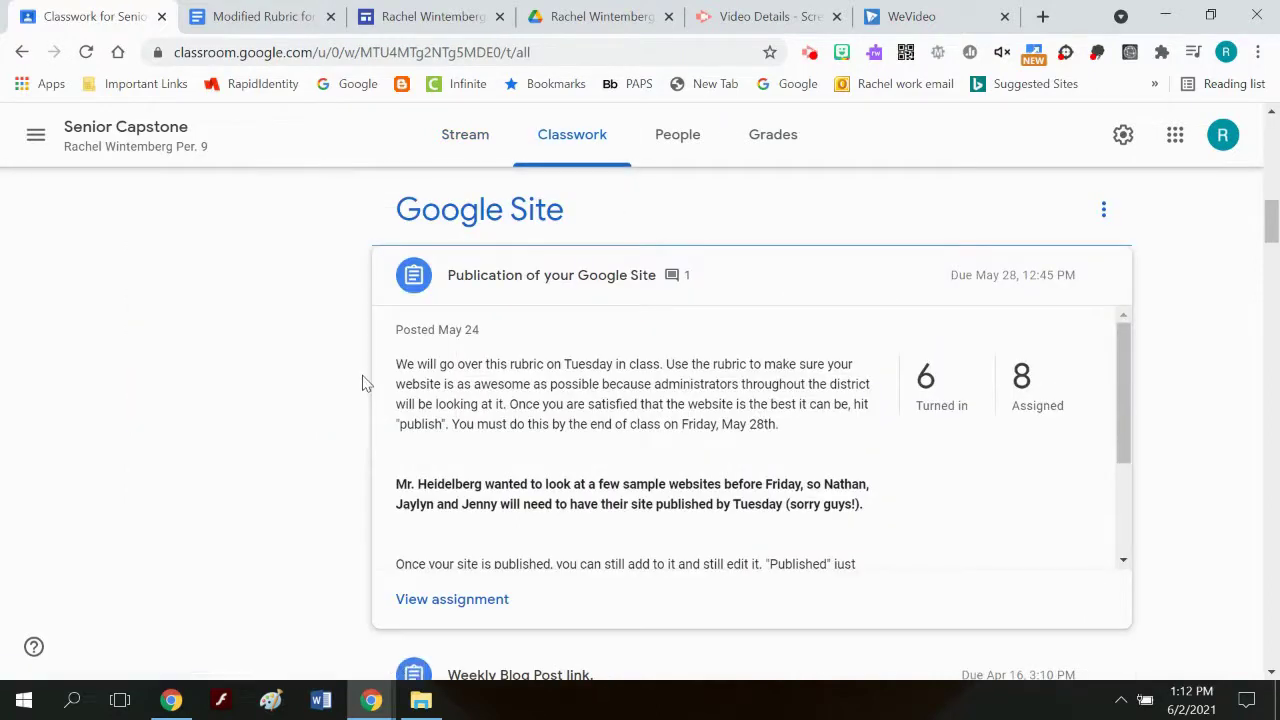
pyautogui.scroll(4, 280, 360)
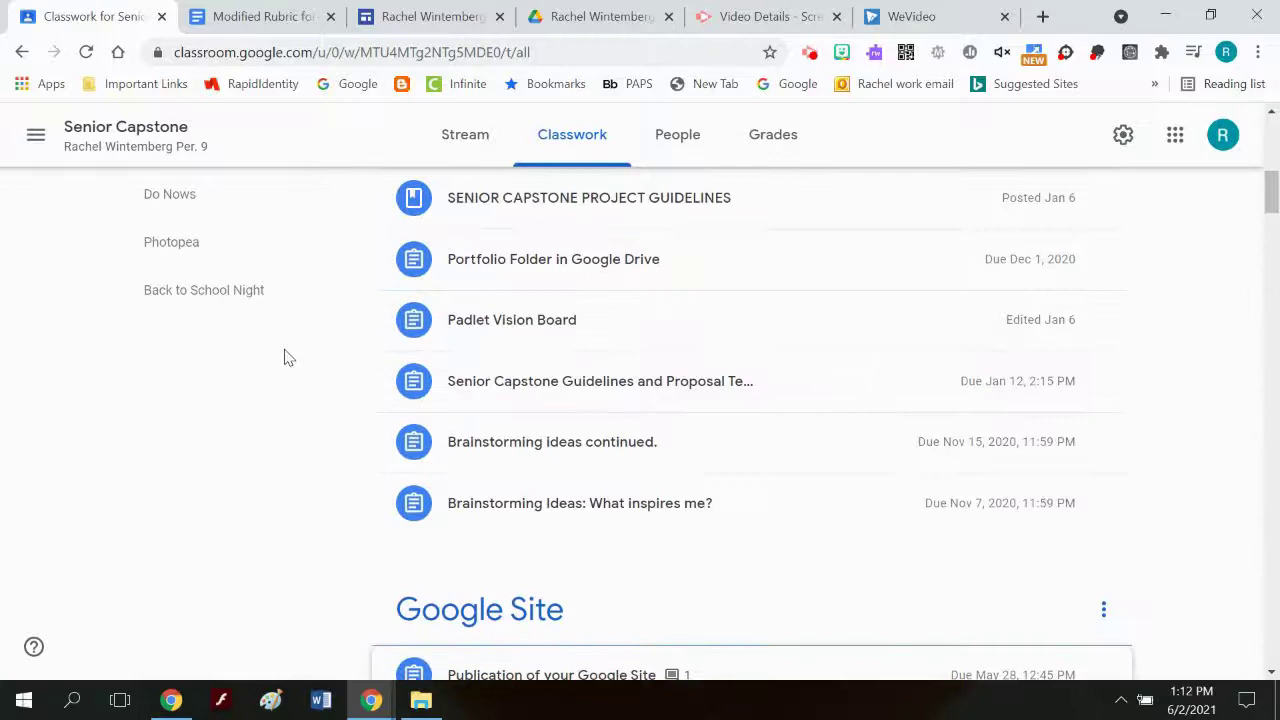
pyautogui.scroll(-9, 380, 500)
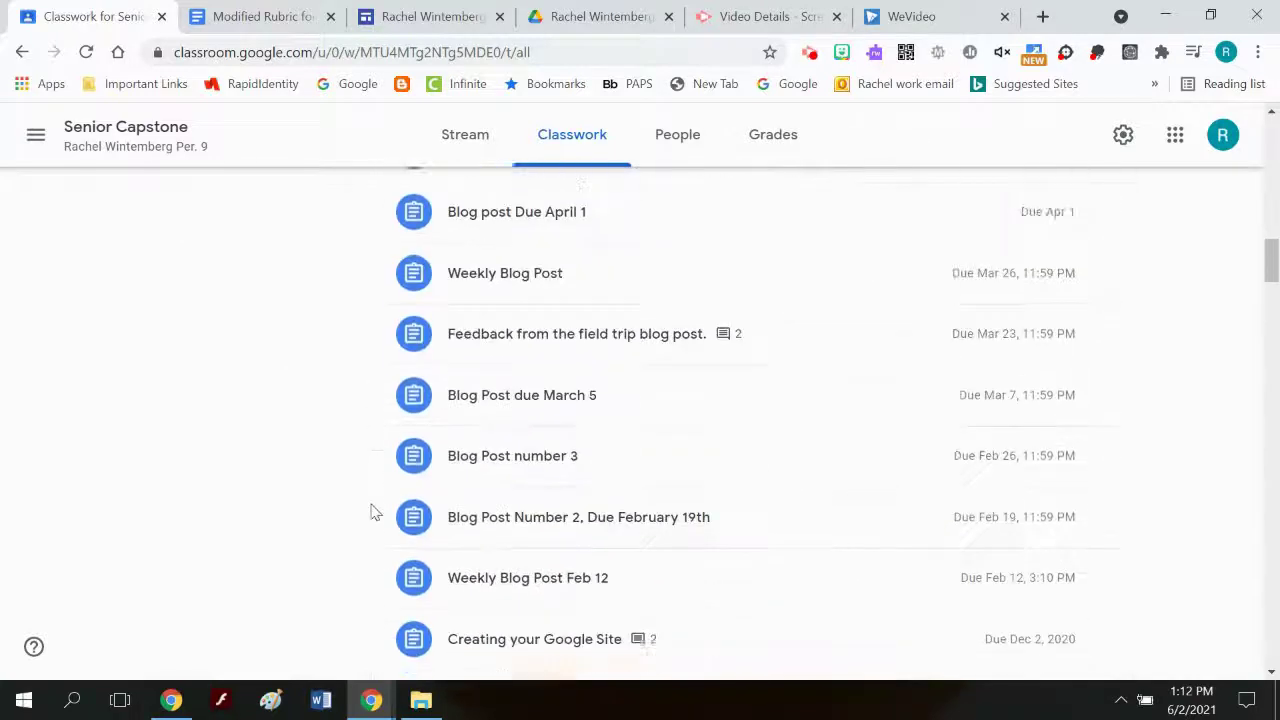
pyautogui.scroll(-3, 370, 512)
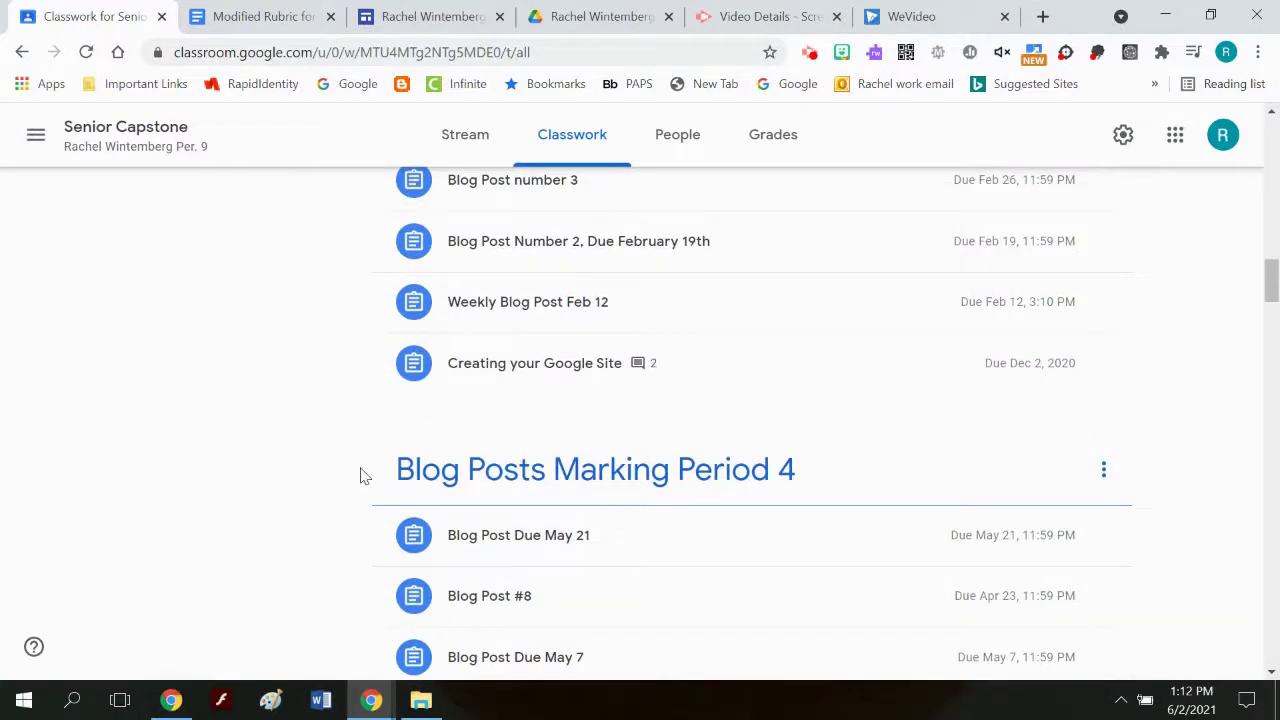
pyautogui.click(596, 382)
pyautogui.scroll(-3, 594, 380)
pyautogui.scroll(2, 471, 343)
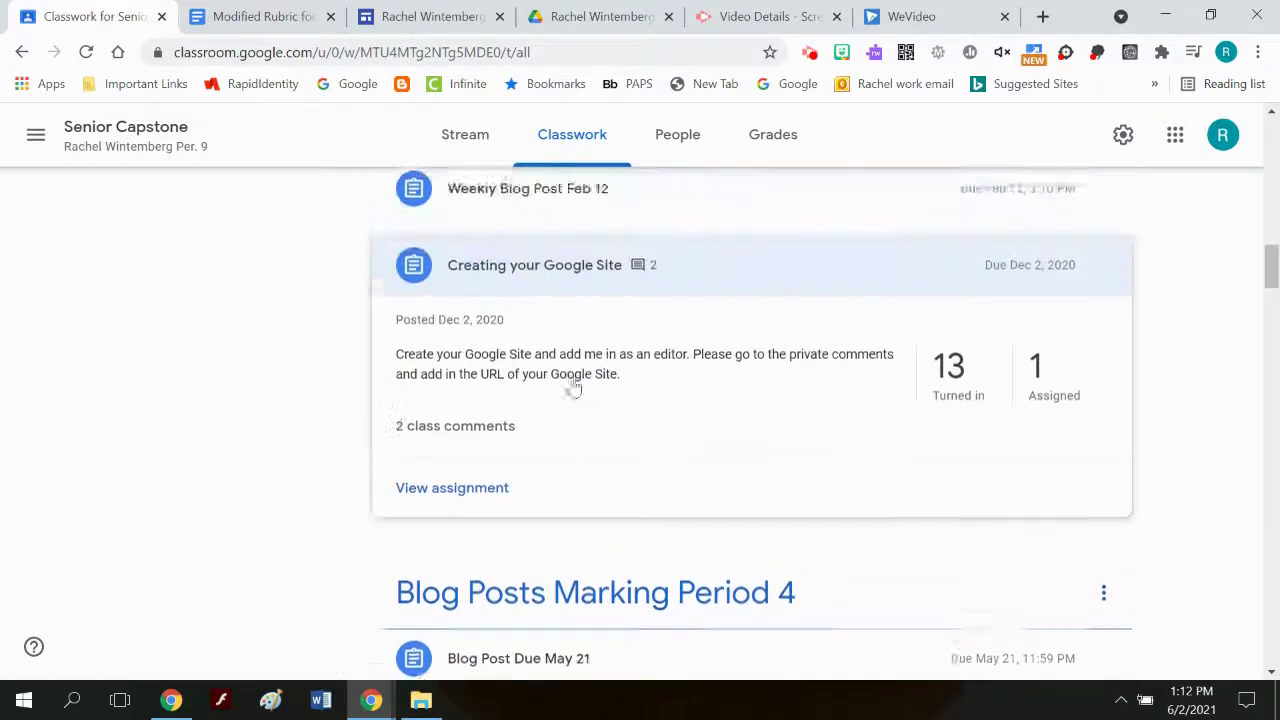
# - Open the assignment's student work and follow the Google Sites edit link in one student's private comments
pyautogui.click(497, 563)
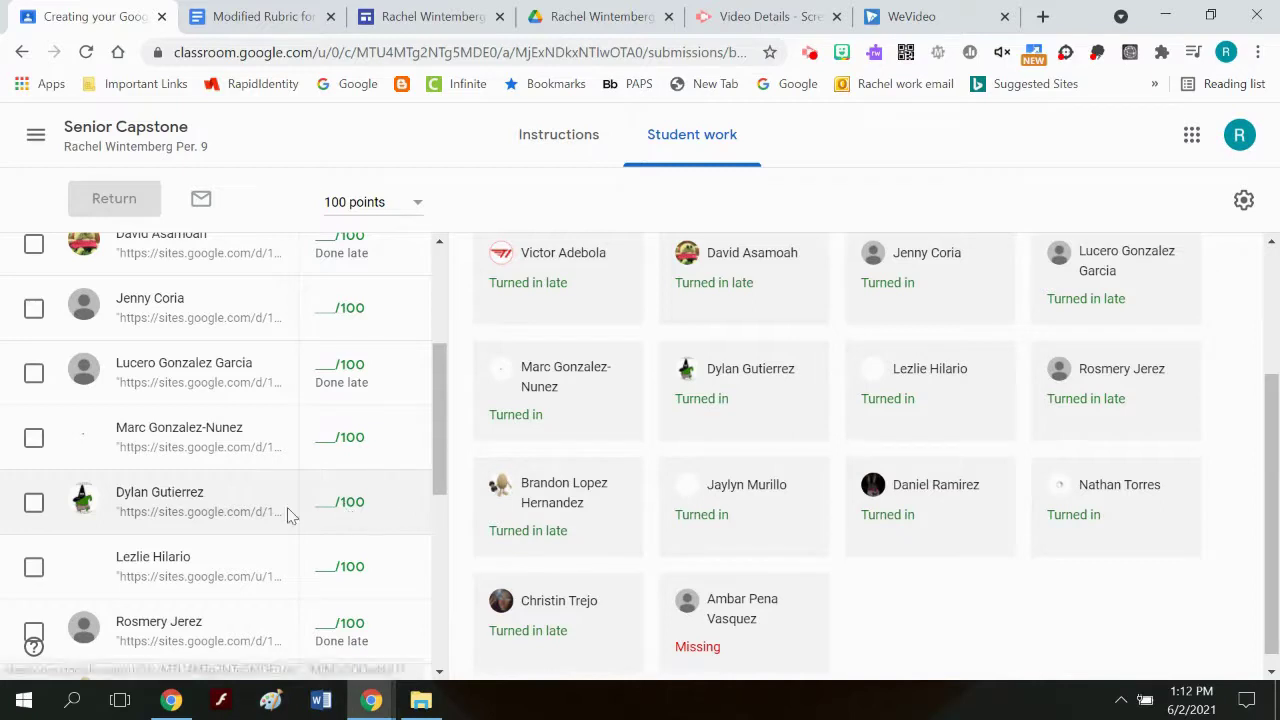
pyautogui.click(196, 627)
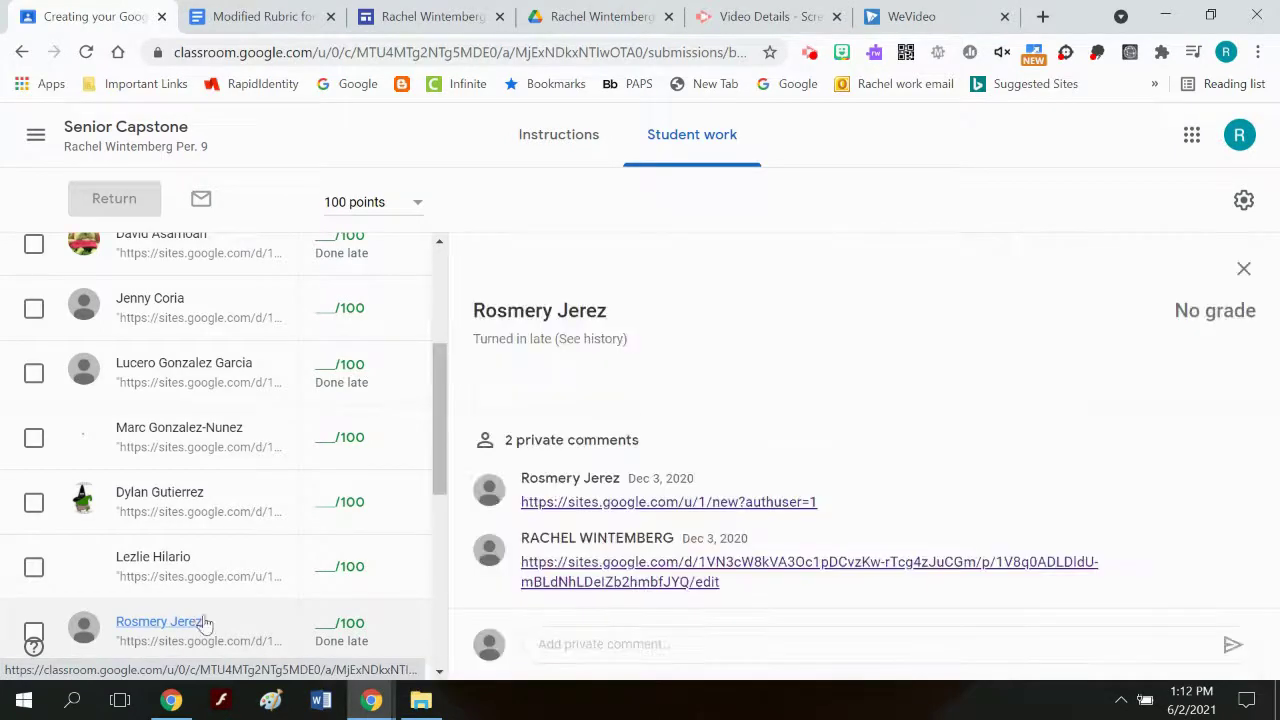
pyautogui.click(672, 572)
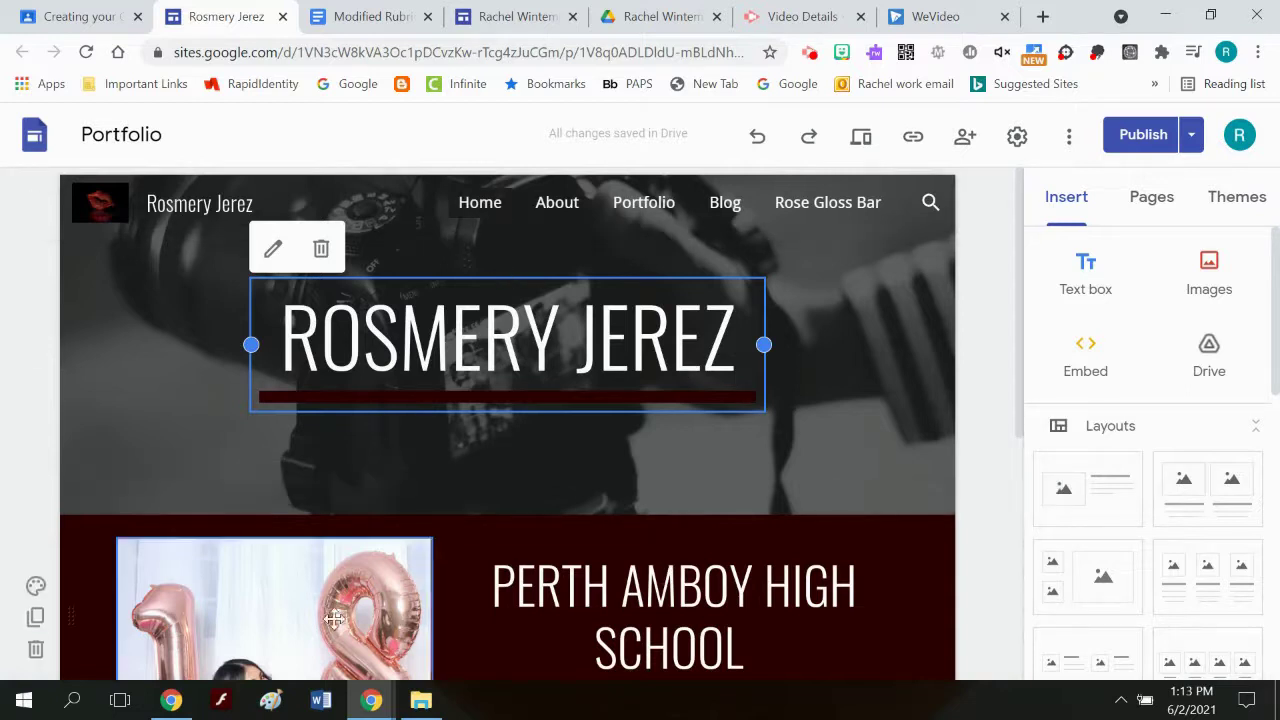
# - Look through the Home and About pages of the student's Google Site
pyautogui.scroll(-3, 297, 623)
pyautogui.scroll(3, 540, 440)
pyautogui.click(563, 208)
pyautogui.scroll(-3, 655, 437)
pyautogui.scroll(3, 655, 437)
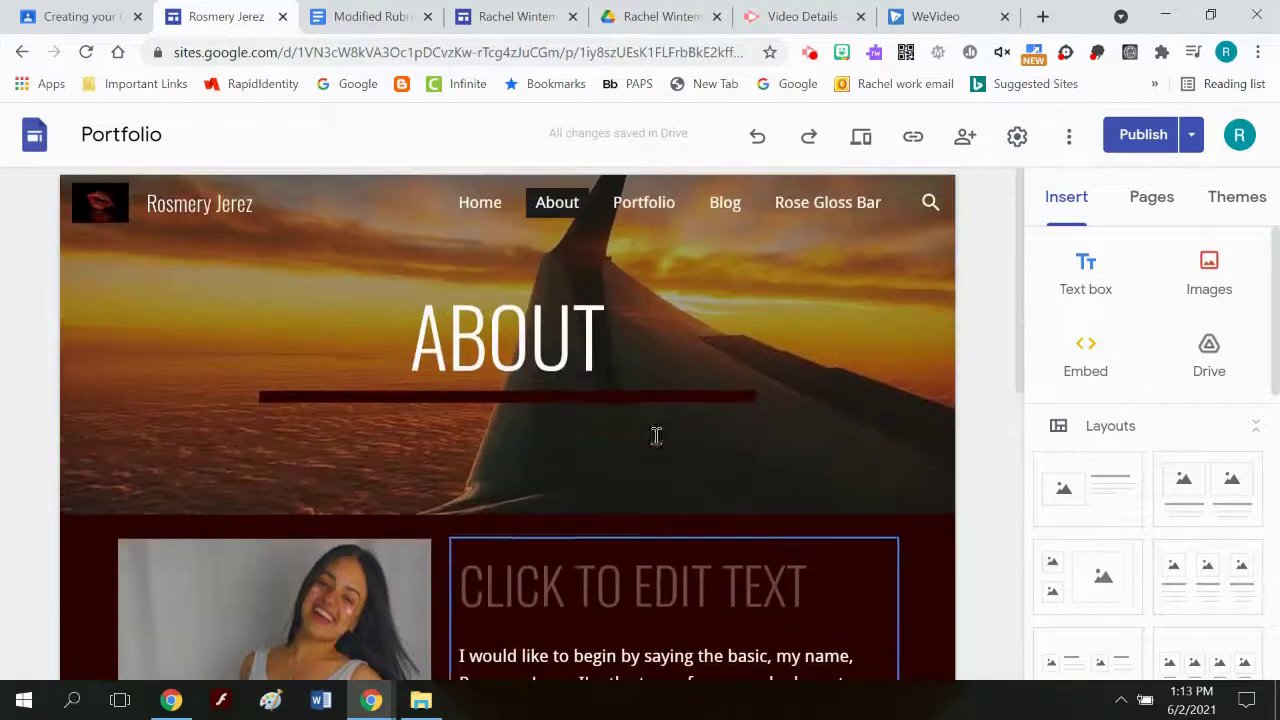
# - Open the ALONE Drive embed on the site's Portfolio page in a new tab to check its sharing access
pyautogui.click(653, 202)
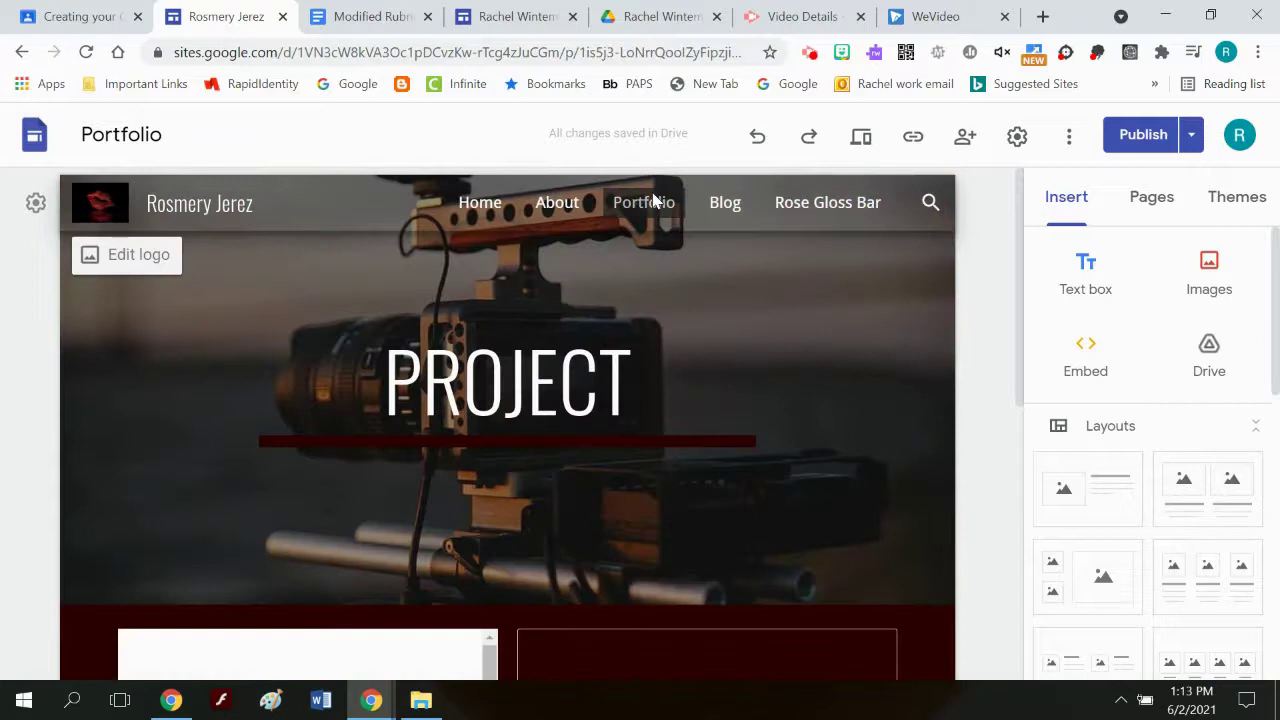
pyautogui.moveTo(645, 325)
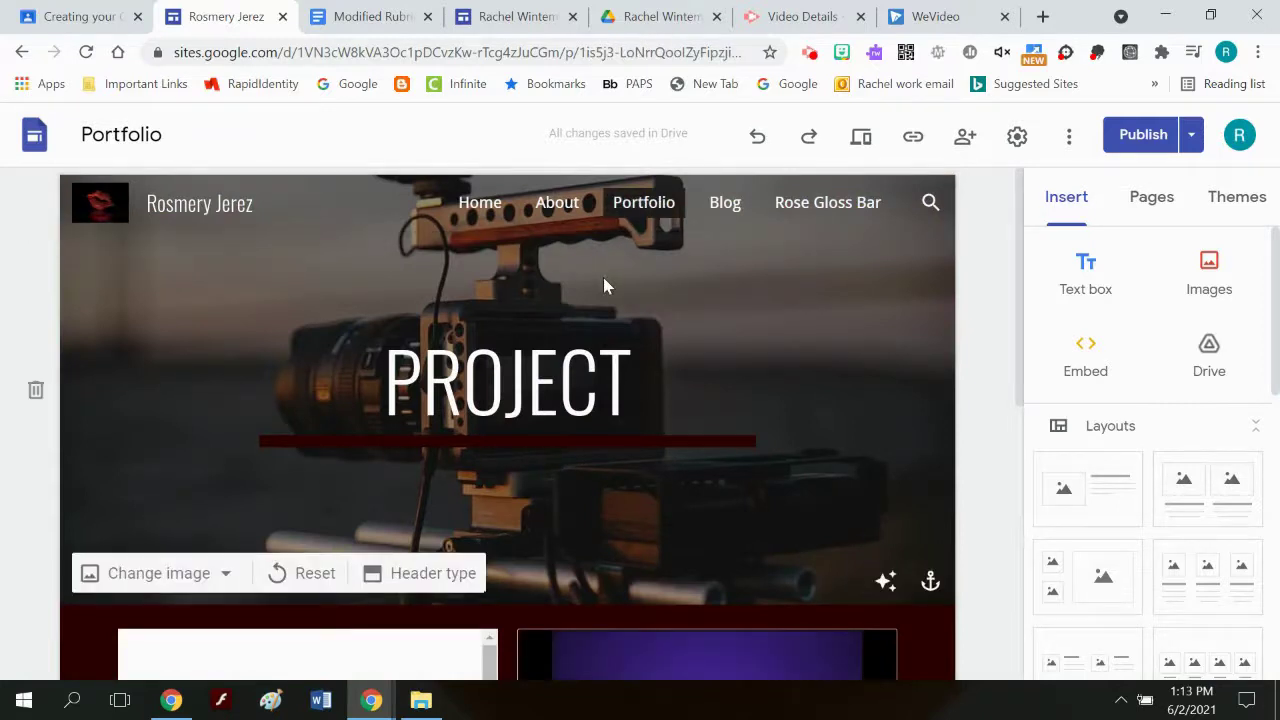
pyautogui.scroll(-3, 246, 560)
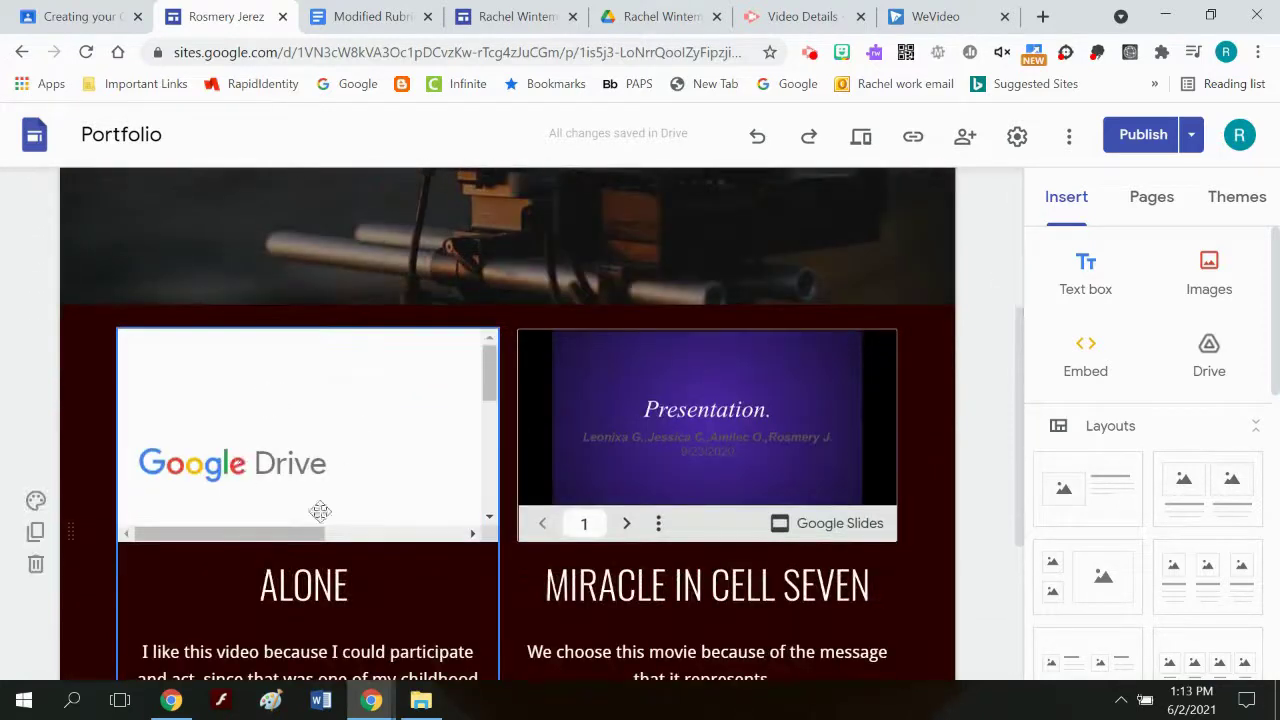
pyautogui.click(298, 445)
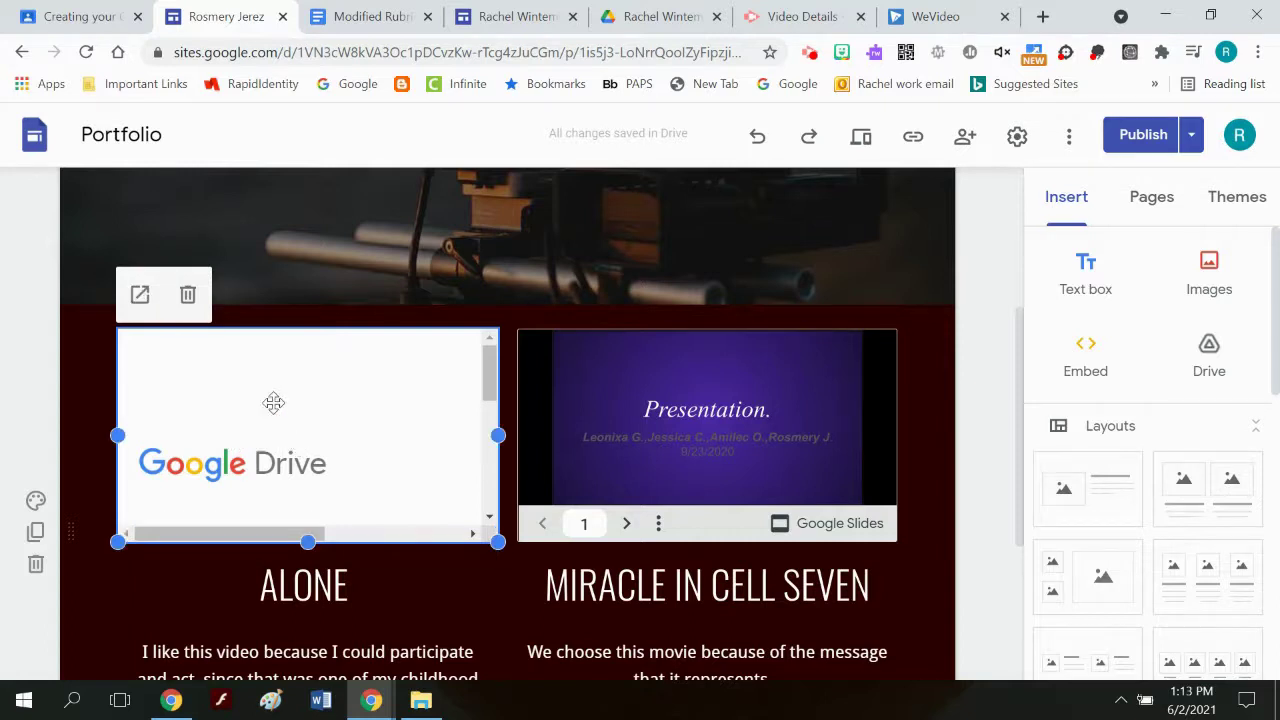
pyautogui.click(140, 294)
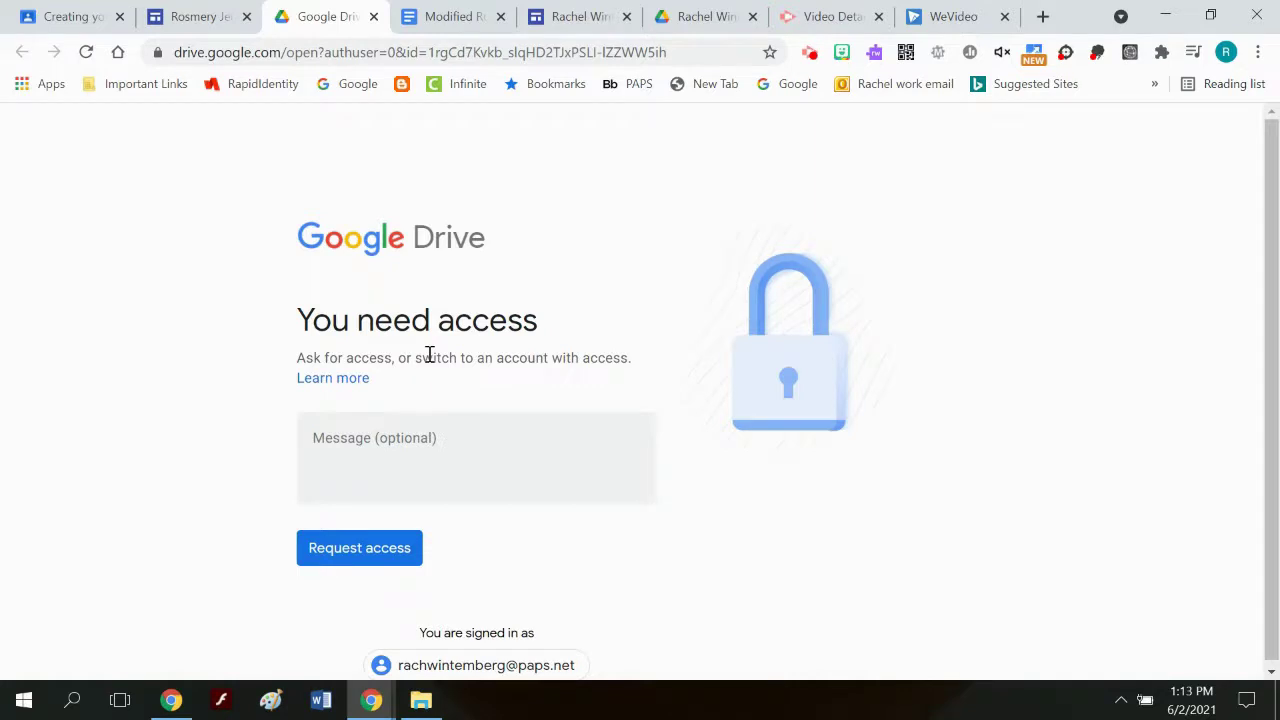
# - Return to the student's site and re-examine the embedded projects on the Portfolio page
pyautogui.click(202, 18)
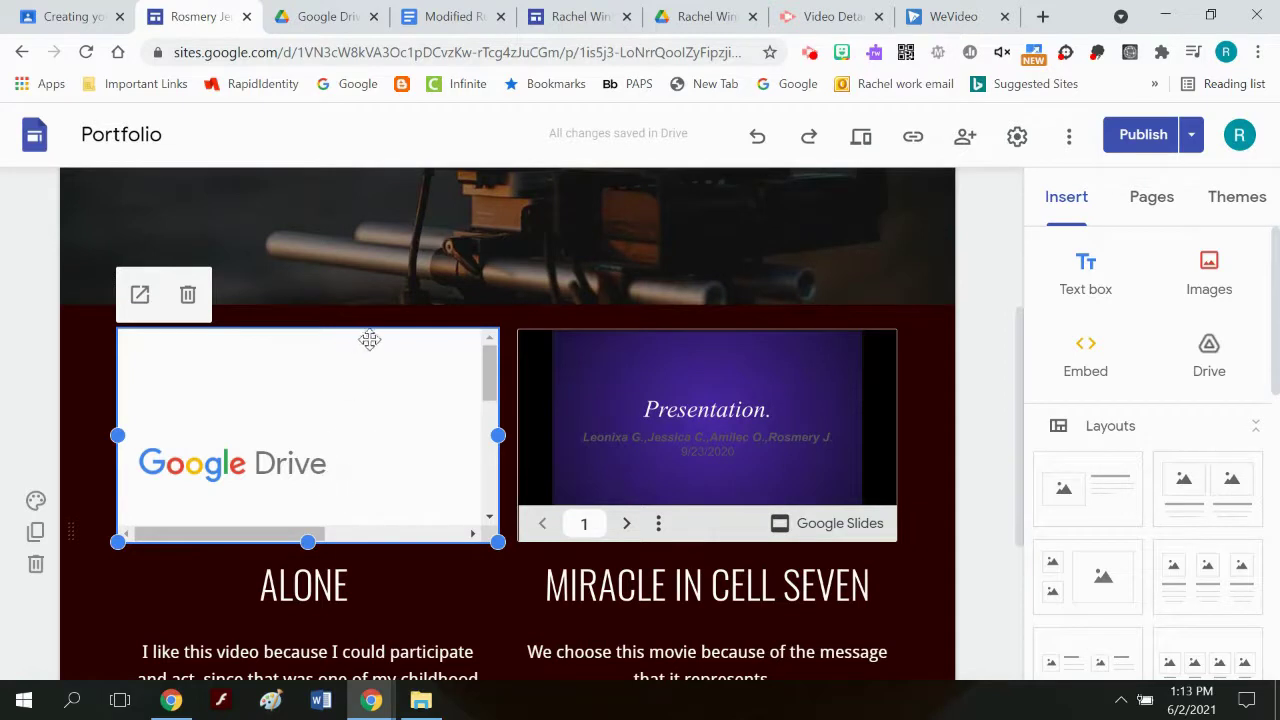
pyautogui.scroll(2, 468, 411)
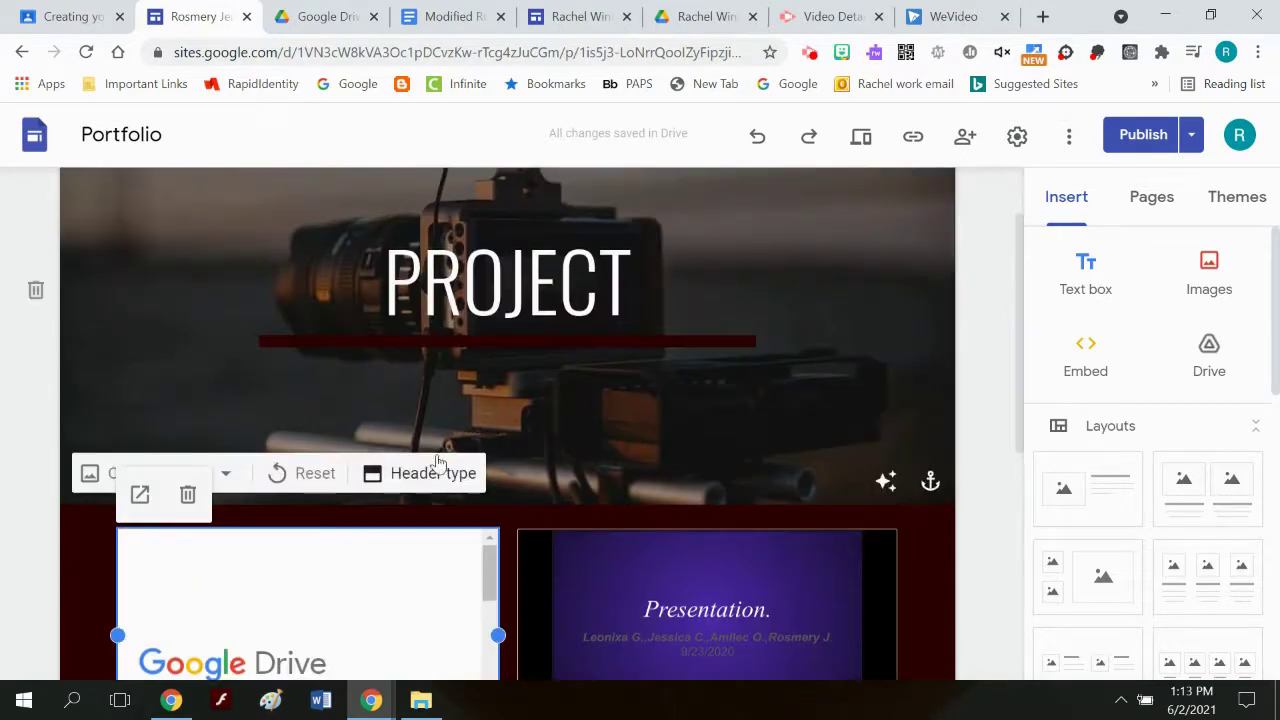
pyautogui.scroll(1, 720, 365)
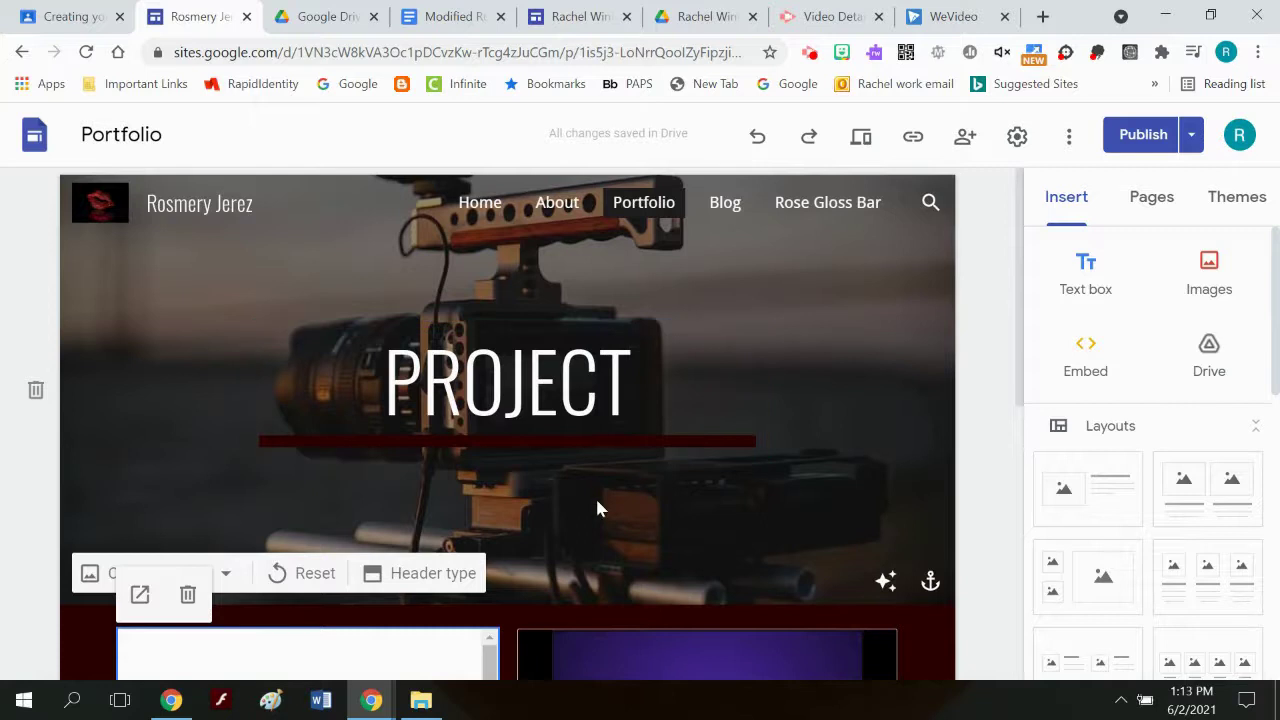
pyautogui.scroll(-3, 597, 508)
pyautogui.scroll(2, 458, 431)
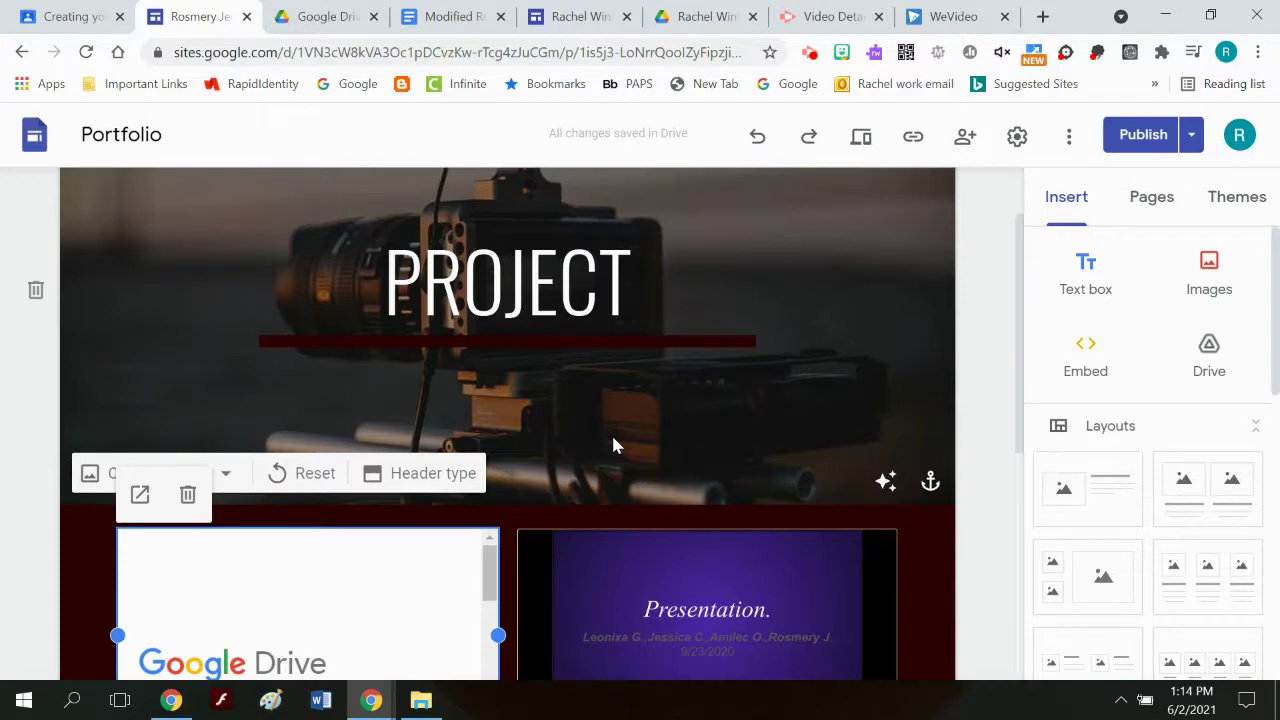
pyautogui.scroll(-1, 389, 531)
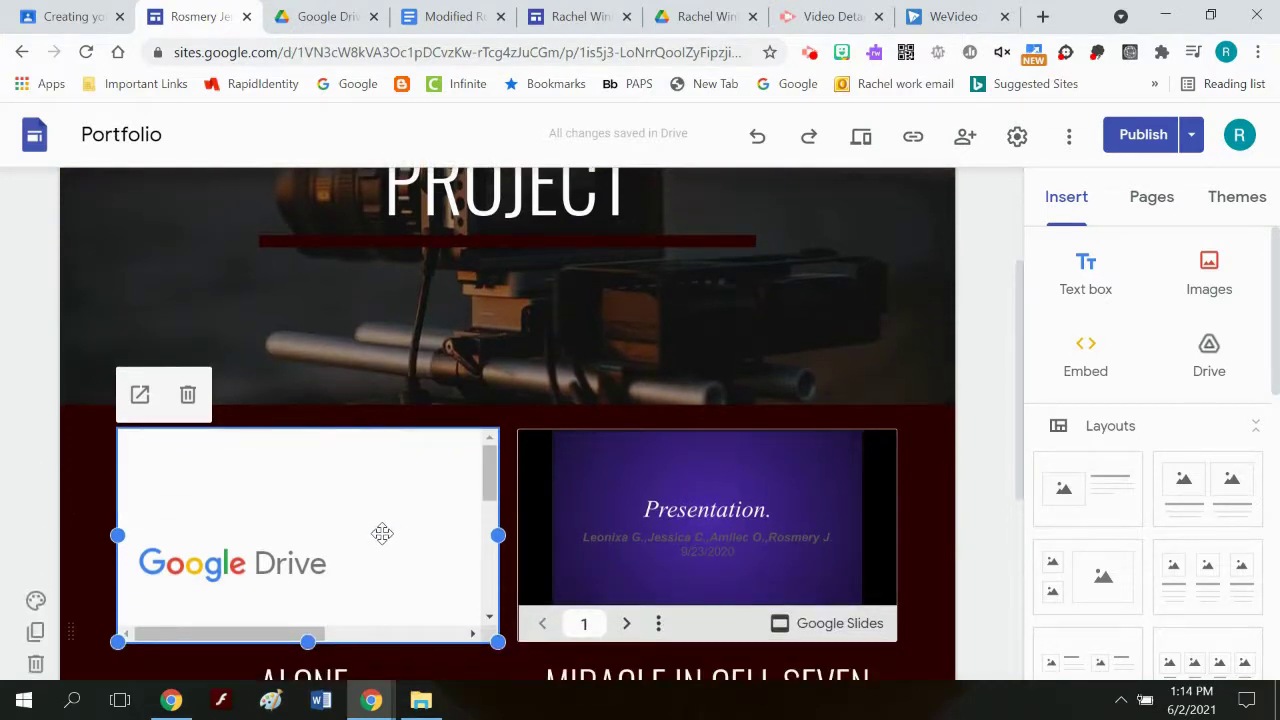
pyautogui.scroll(2, 812, 325)
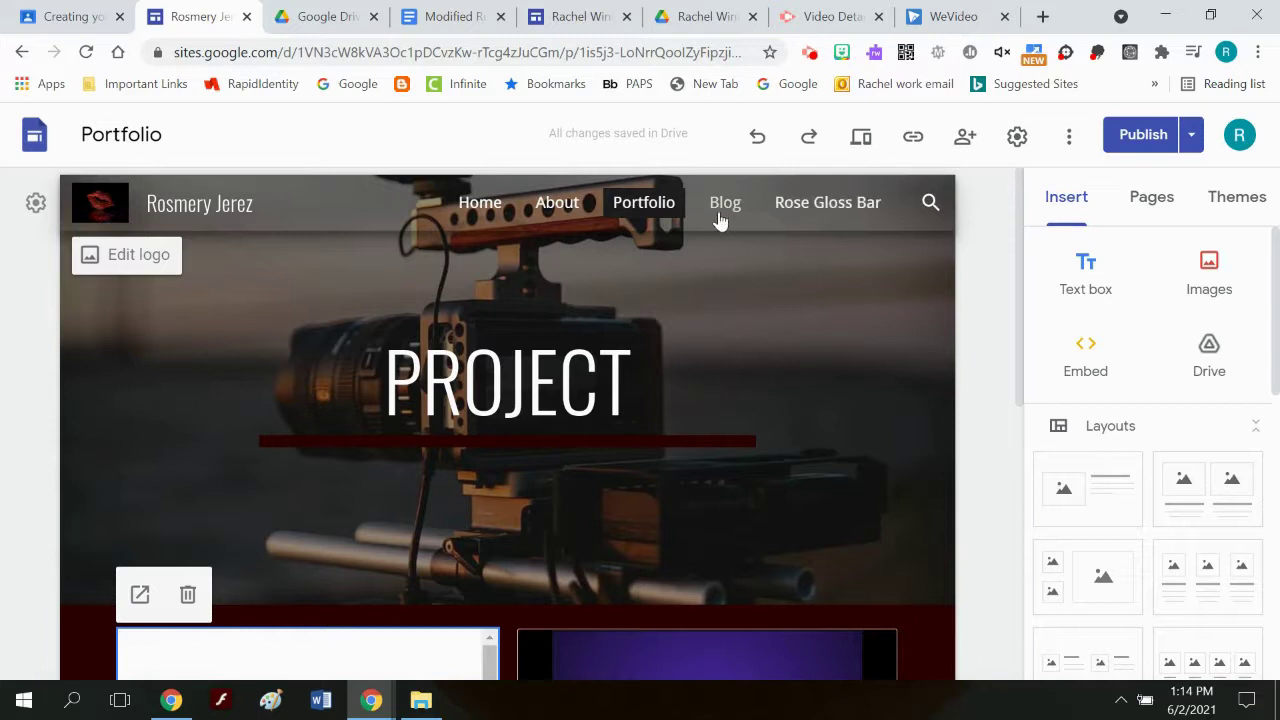
# - Look through the Rose Gloss Bar page, and go back over the Portfolio page
pyautogui.click(815, 204)
pyautogui.scroll(-6, 721, 449)
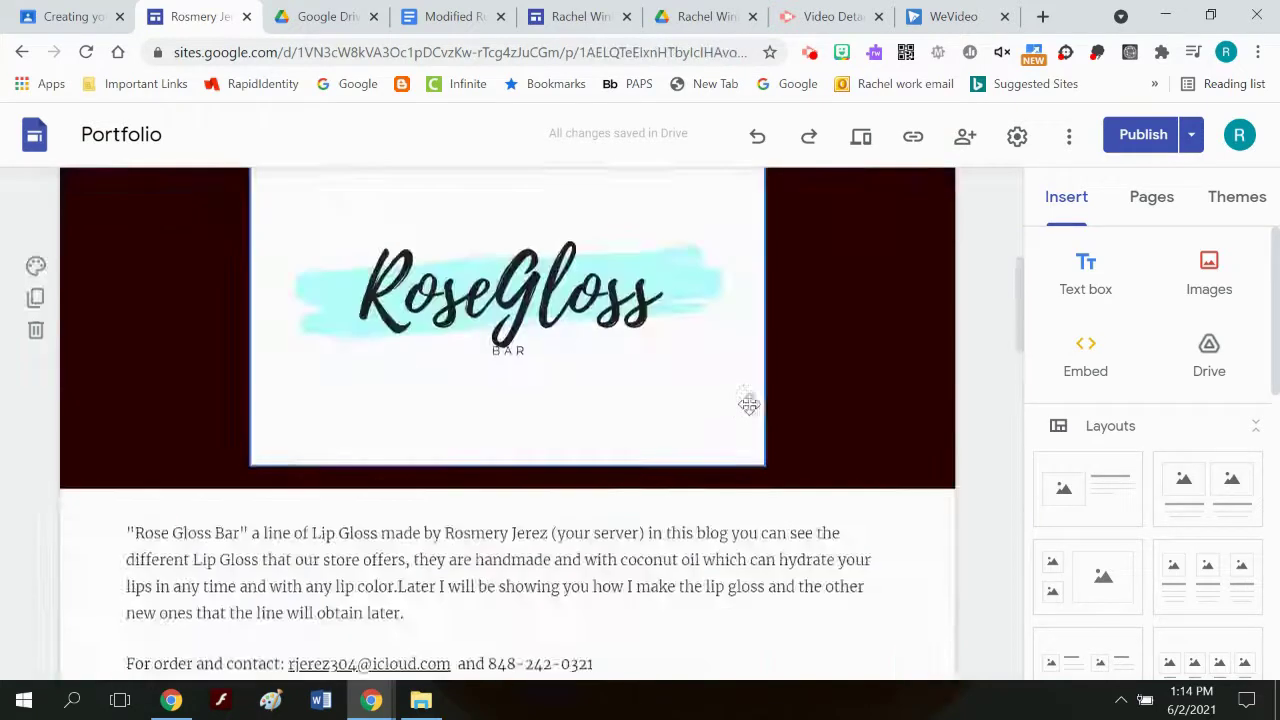
pyautogui.scroll(-10, 721, 449)
pyautogui.scroll(7, 721, 449)
pyautogui.scroll(8, 719, 471)
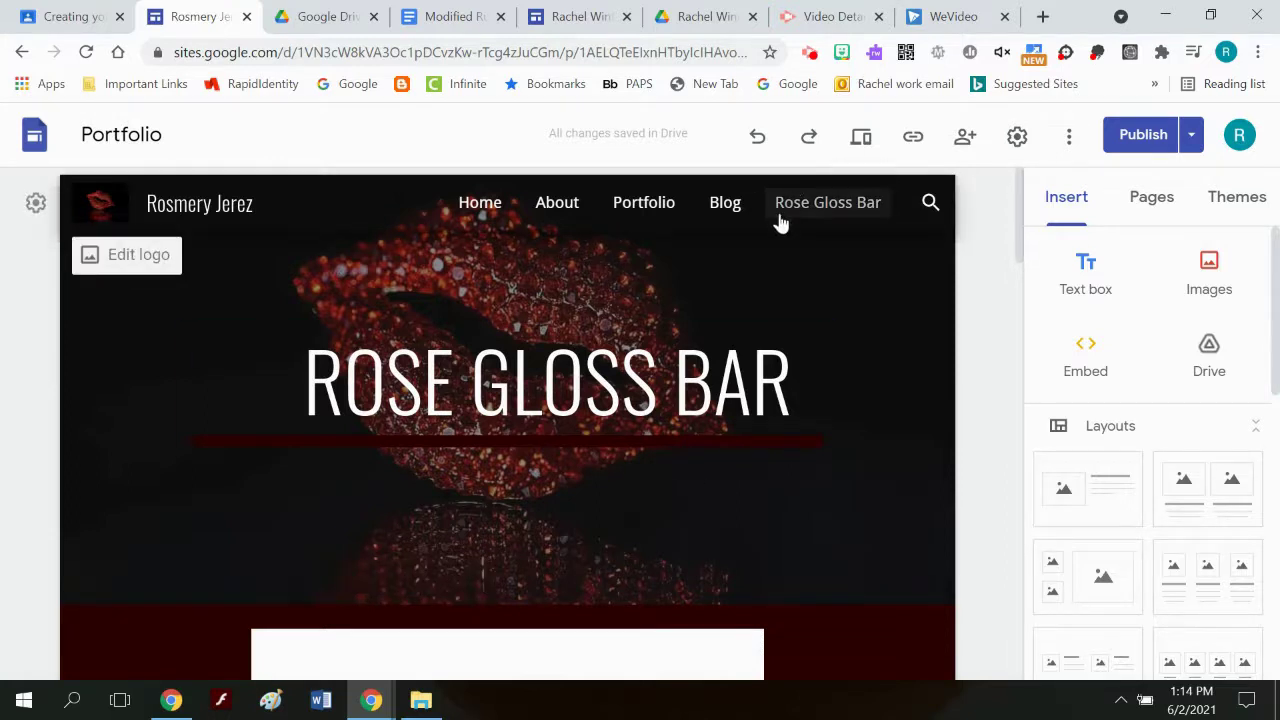
pyautogui.click(615, 212)
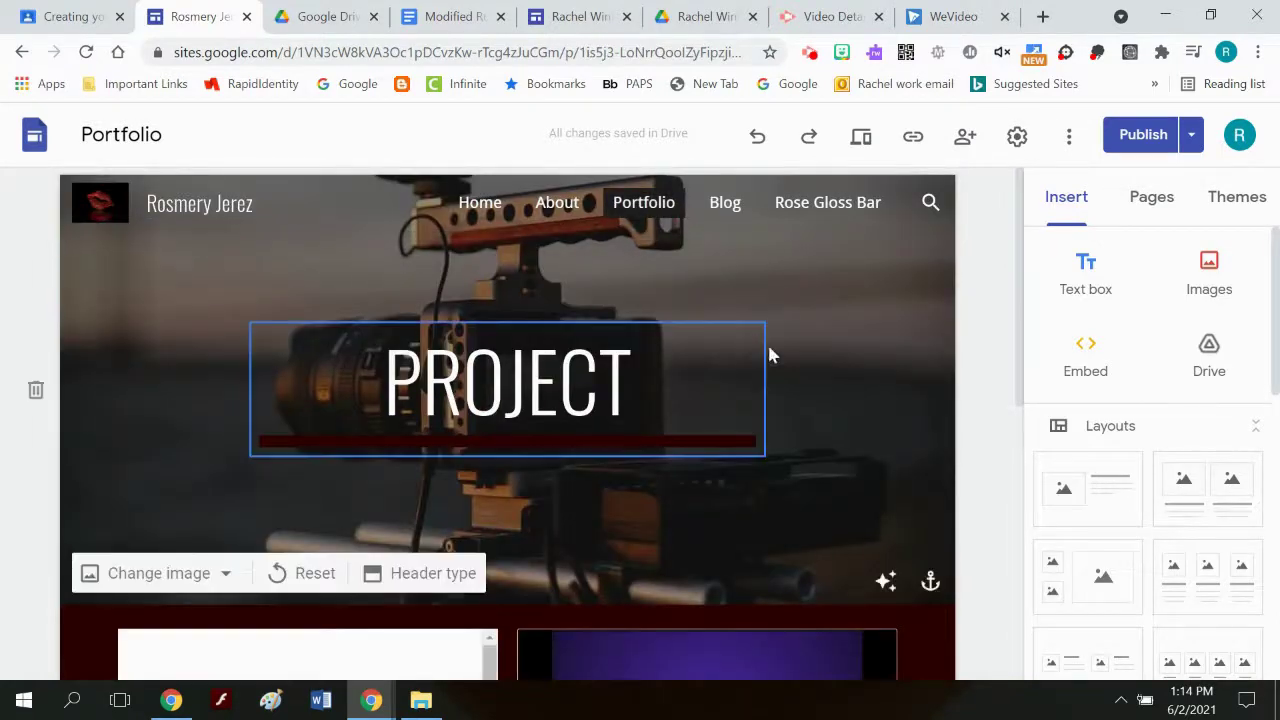
pyautogui.scroll(-5, 769, 354)
pyautogui.scroll(5, 838, 366)
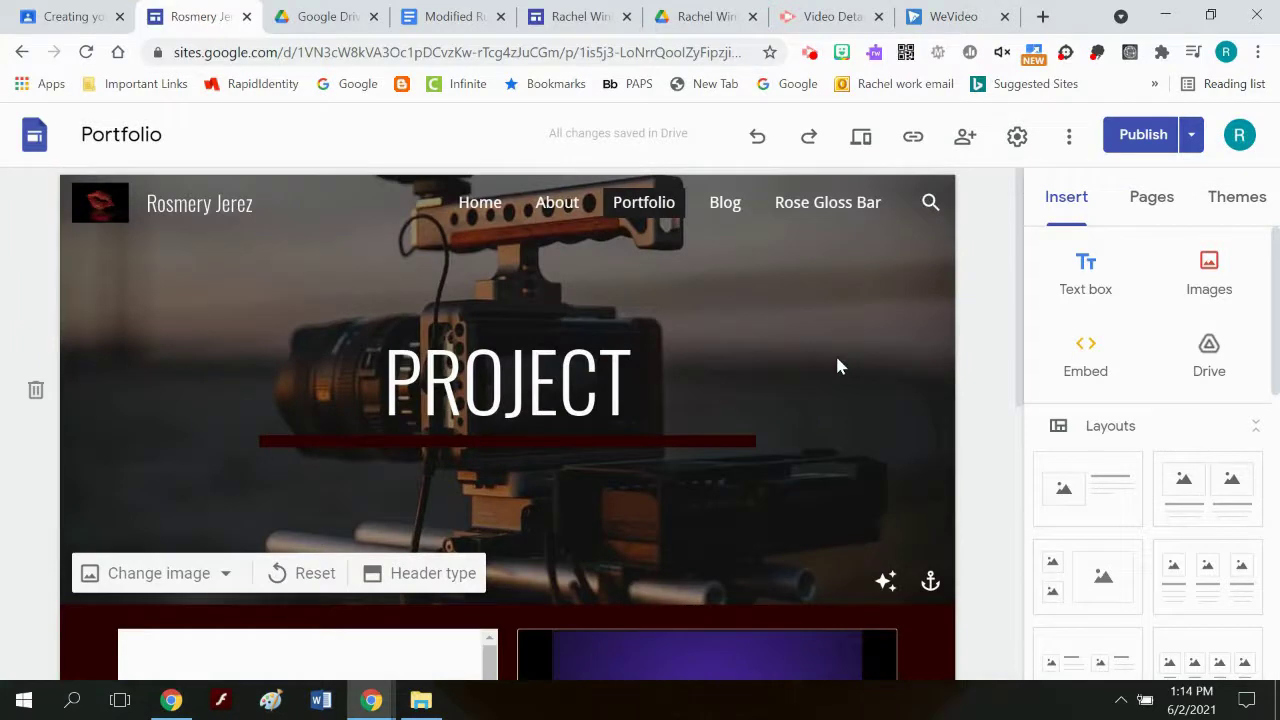
# - Compare the student site's Blog draft with its published version and publish the pending changes
pyautogui.click(1150, 145)
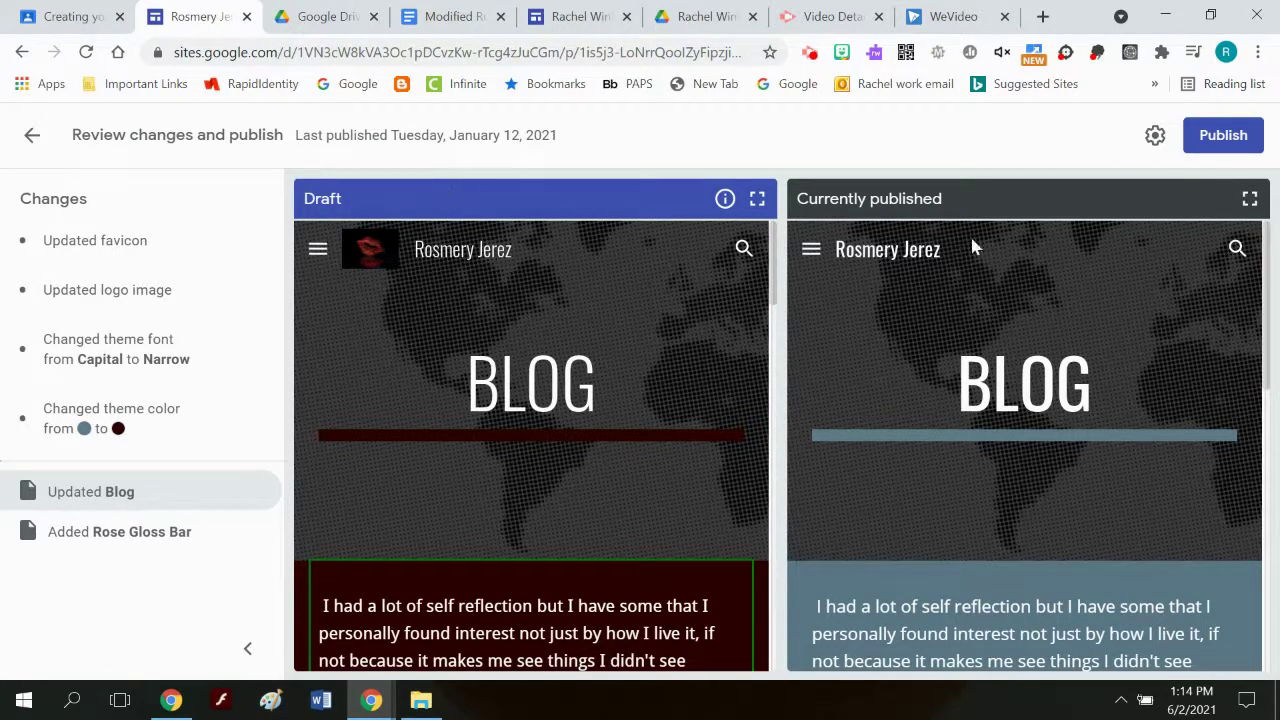
pyautogui.scroll(-15, 1118, 502)
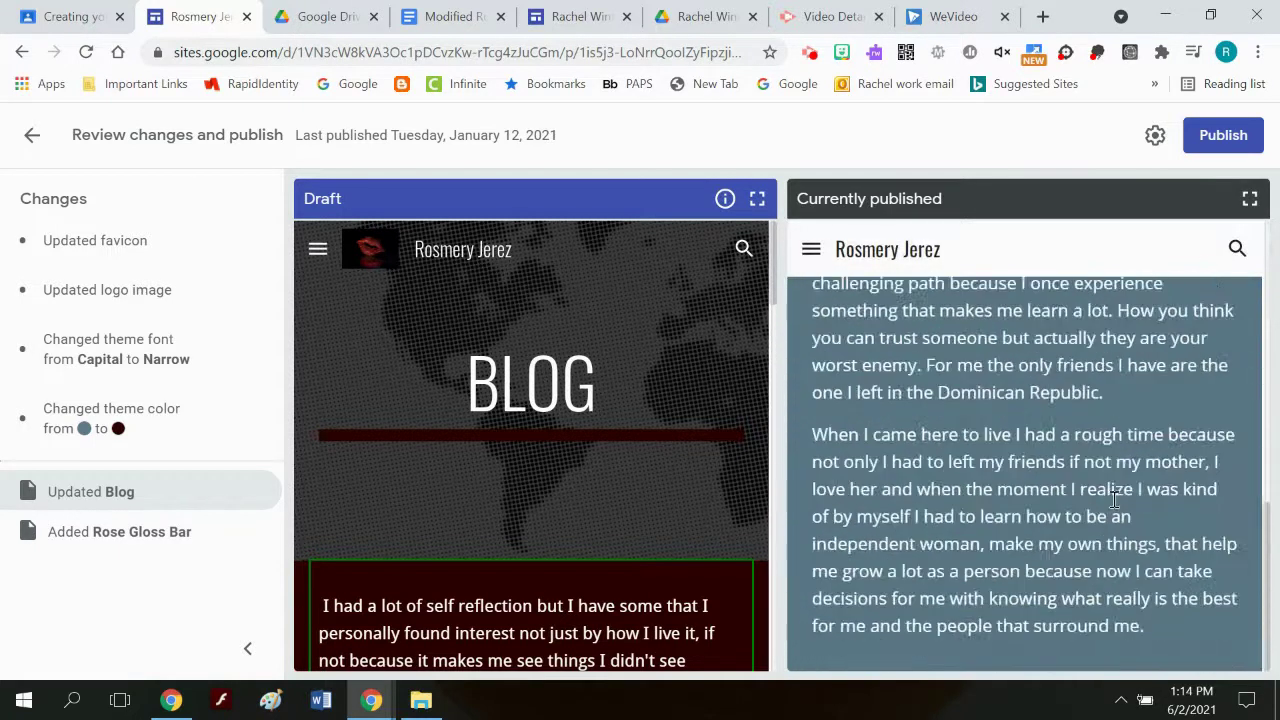
pyautogui.scroll(15, 1021, 592)
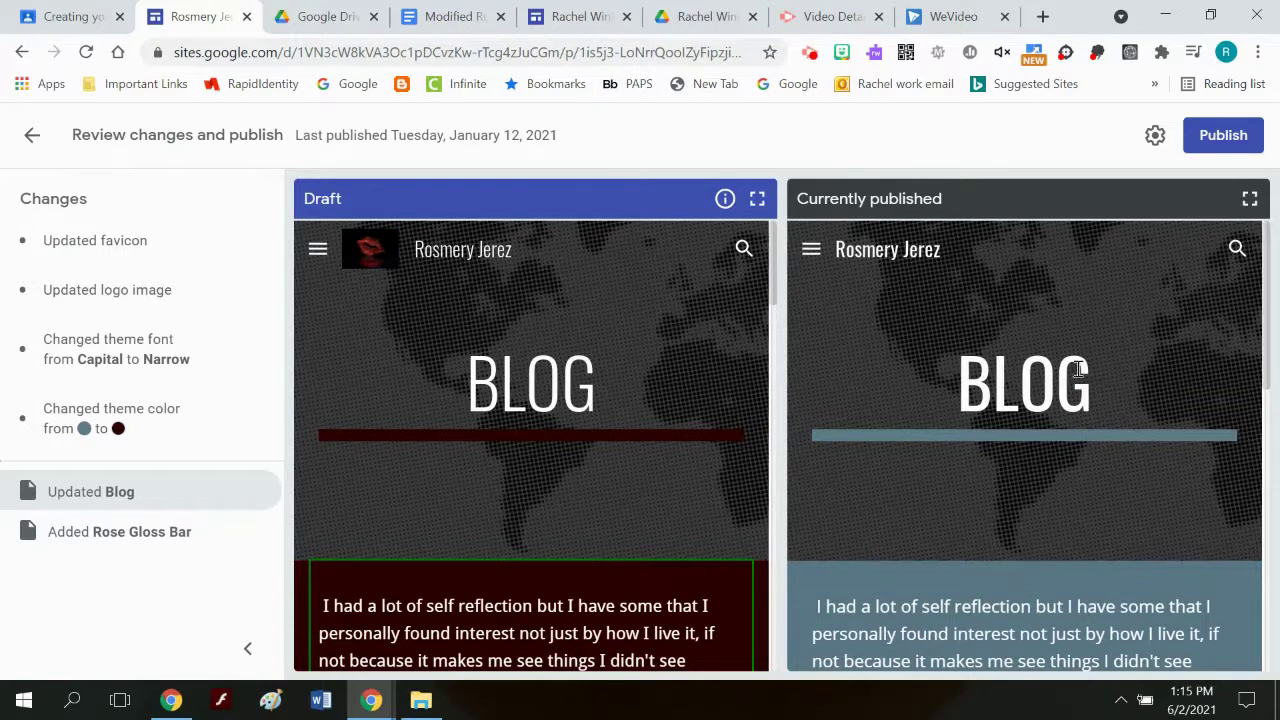
pyautogui.click(1210, 139)
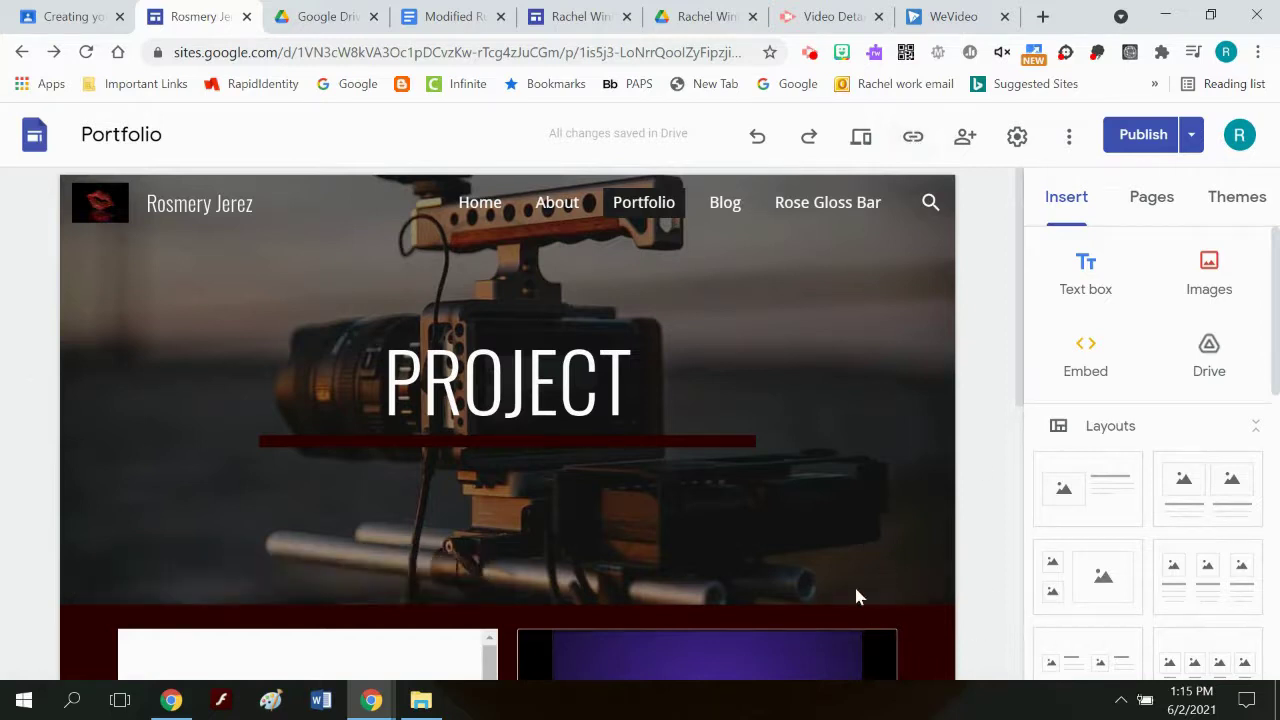
# - Copy the published link of the student's site
pyautogui.scroll(-4, 857, 594)
pyautogui.scroll(5, 990, 606)
pyautogui.click(915, 142)
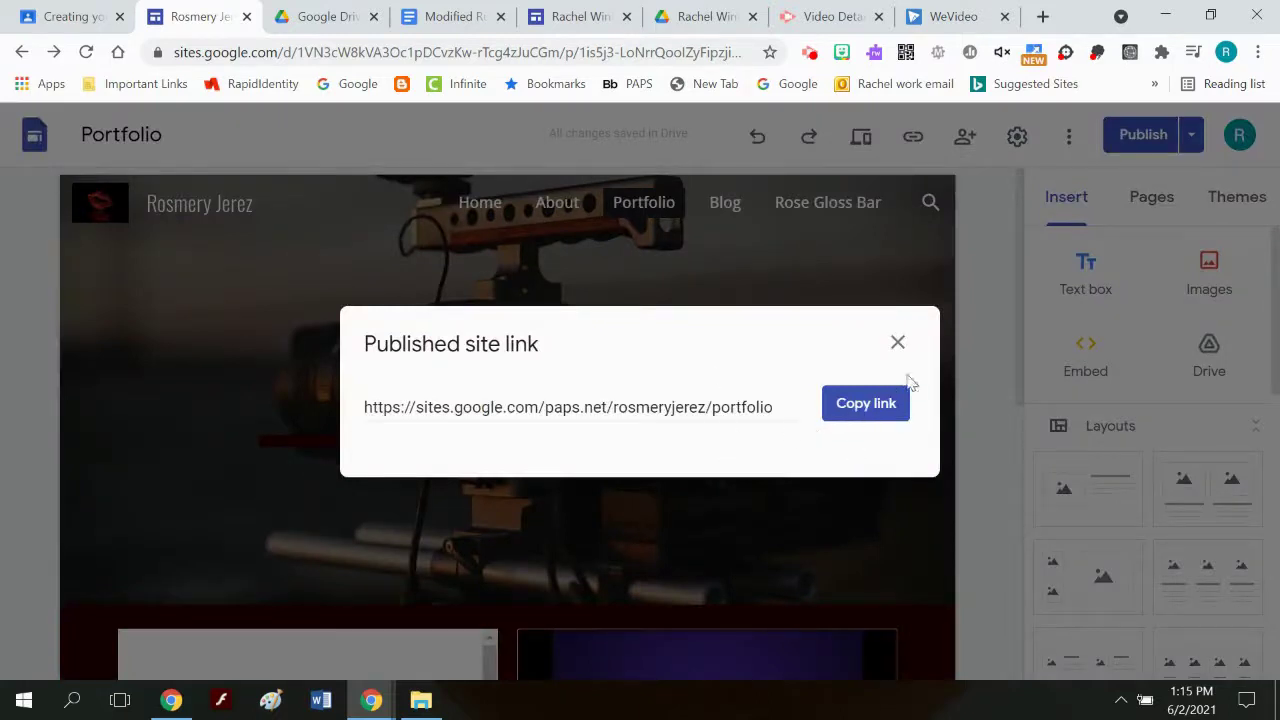
pyautogui.click(866, 403)
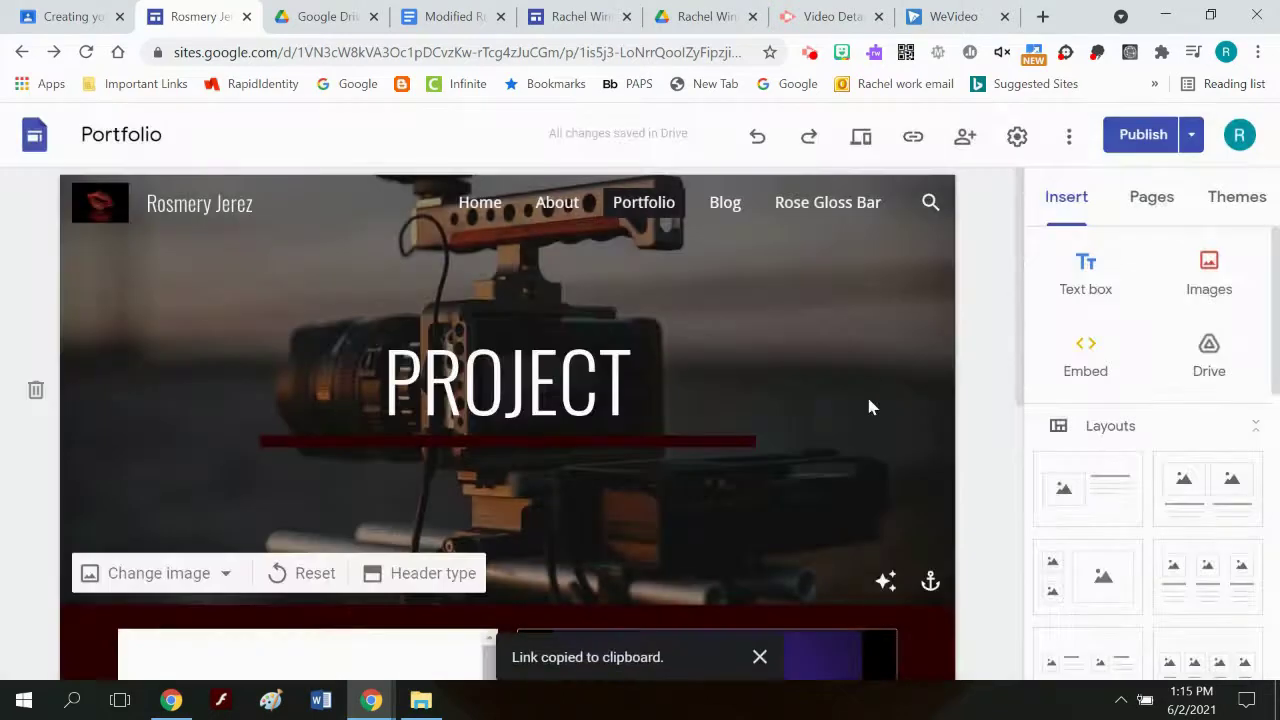
# - Load the copied published link in the current browser tab and view the live site's Home page
pyautogui.click(688, 52)
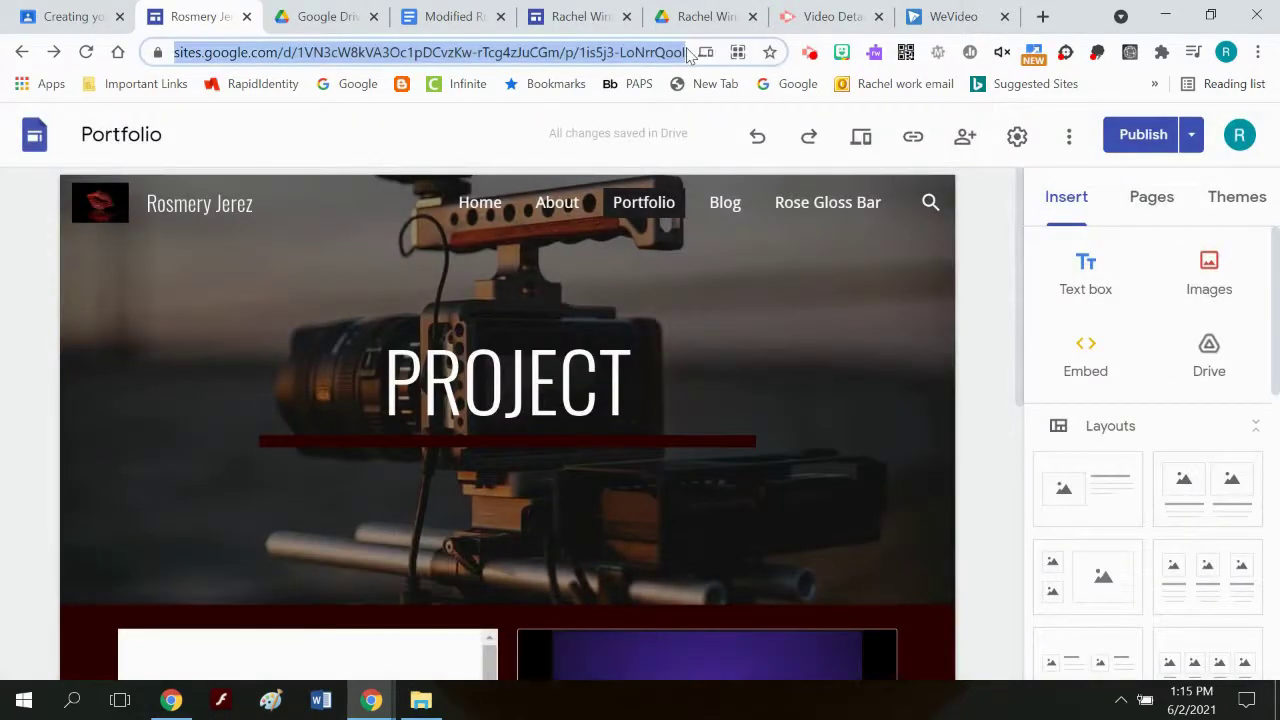
pyautogui.rightClick(653, 58)
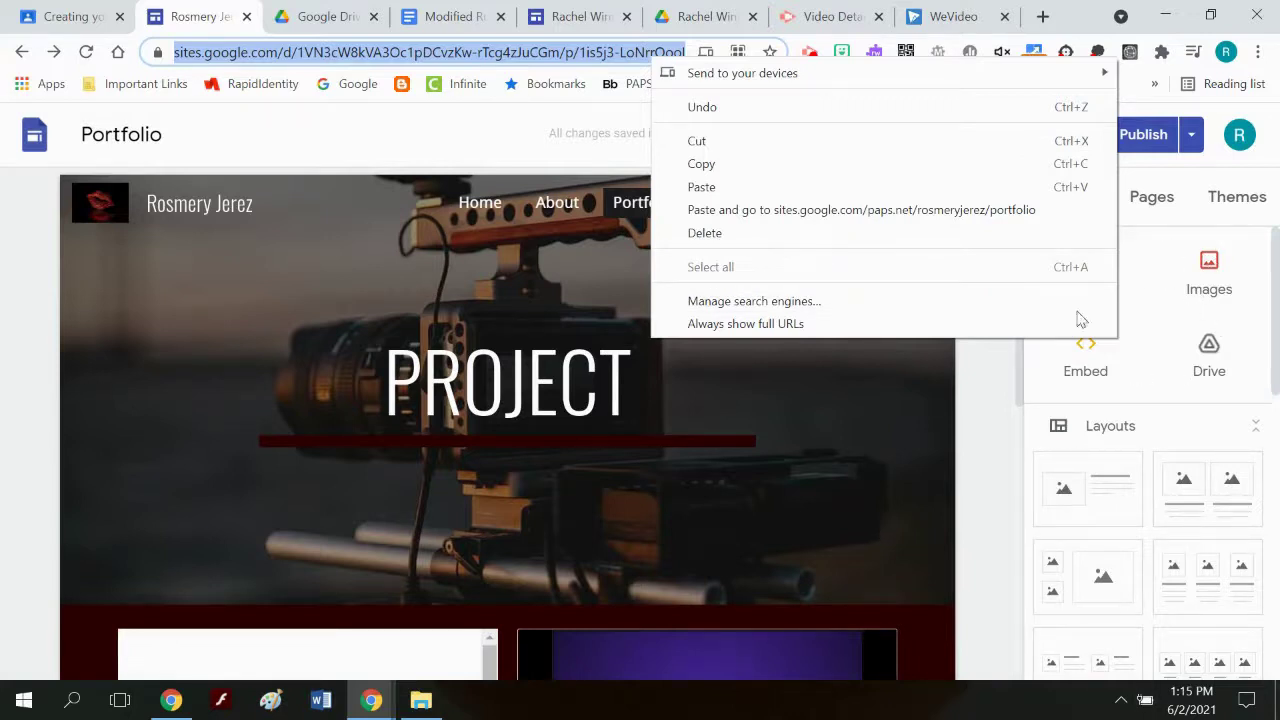
pyautogui.click(763, 188)
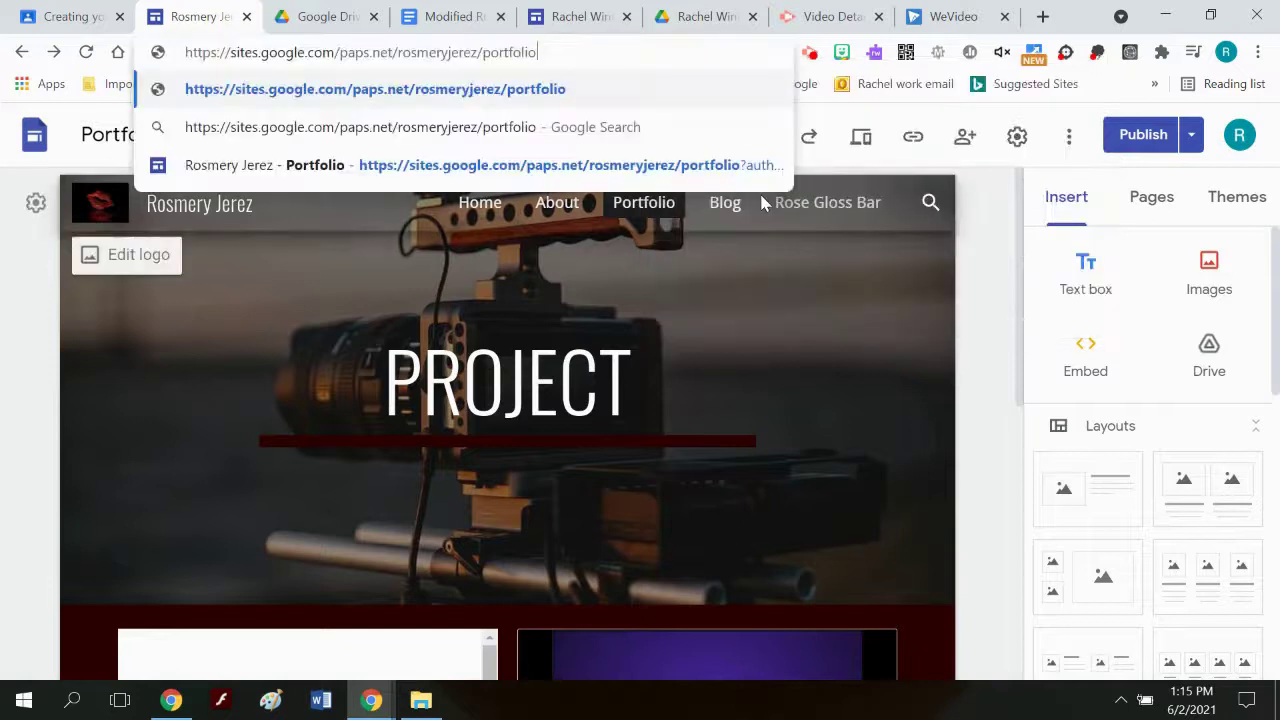
pyautogui.press('Return')
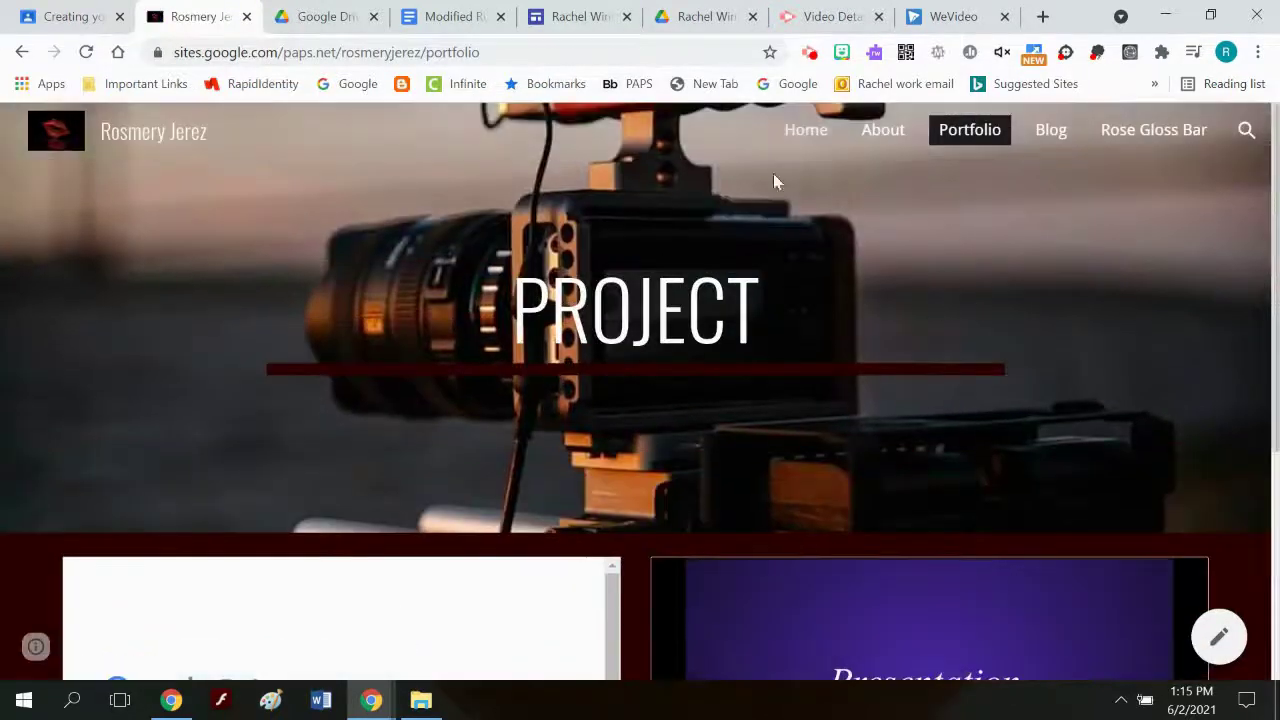
pyautogui.click(795, 133)
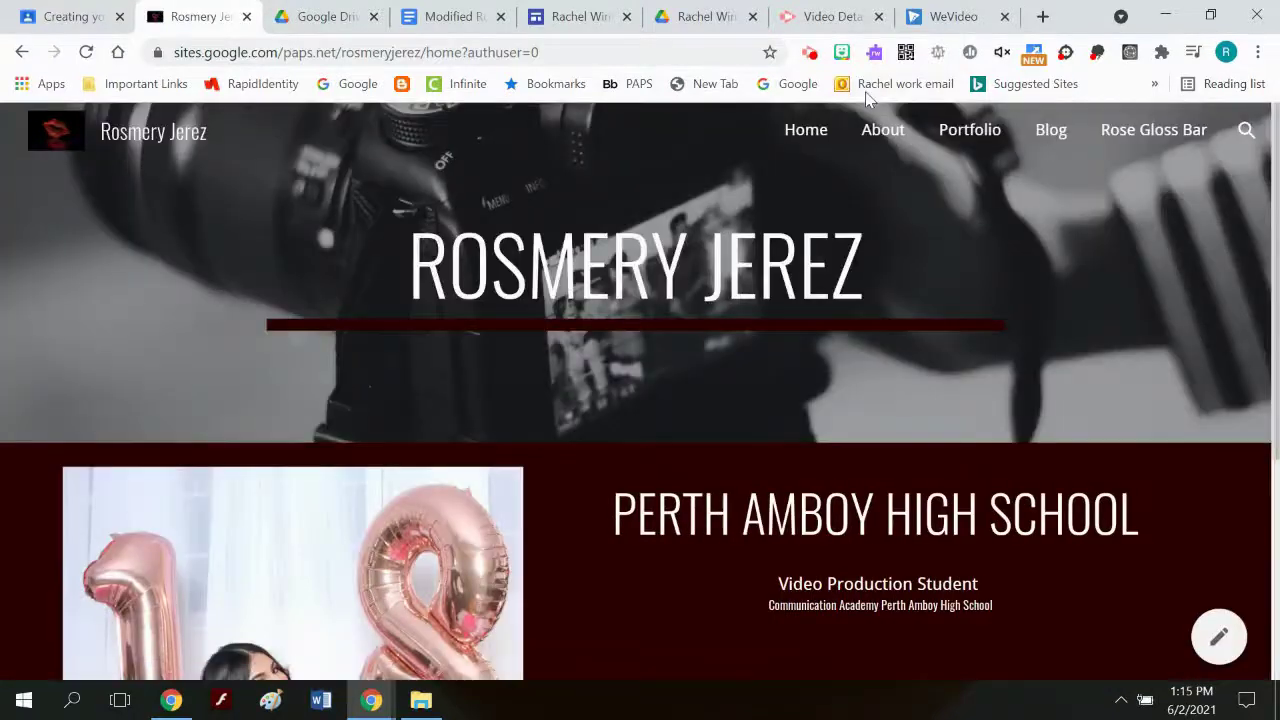
# - Look through the live site's About, Blog and Rose Gloss Bar pages
pyautogui.click(868, 132)
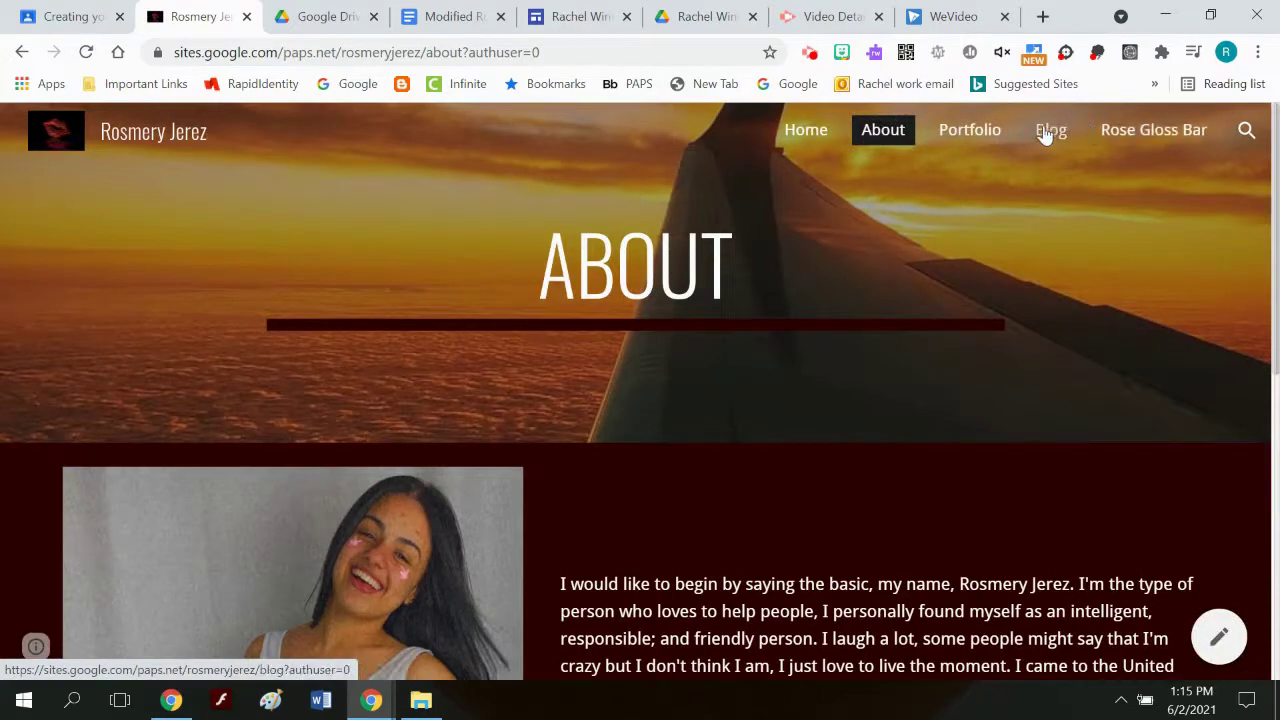
pyautogui.click(1045, 133)
pyautogui.scroll(-10, 848, 420)
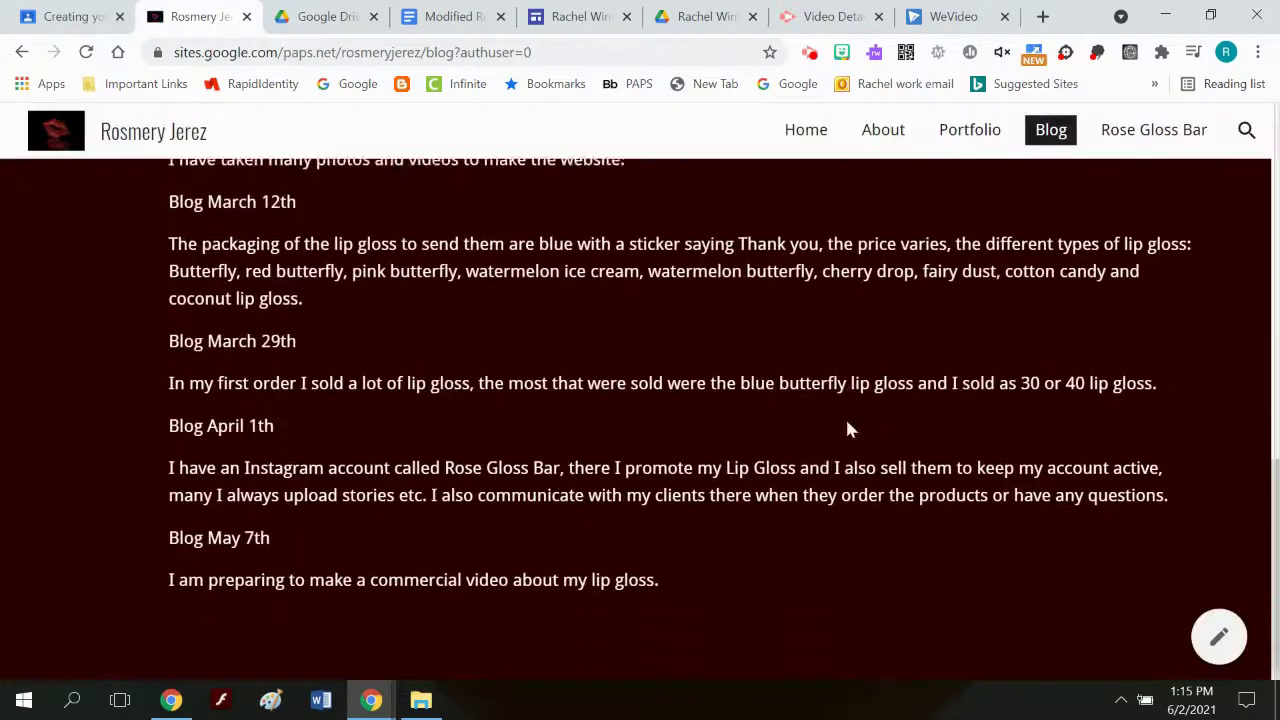
pyautogui.scroll(10, 864, 452)
pyautogui.click(1128, 140)
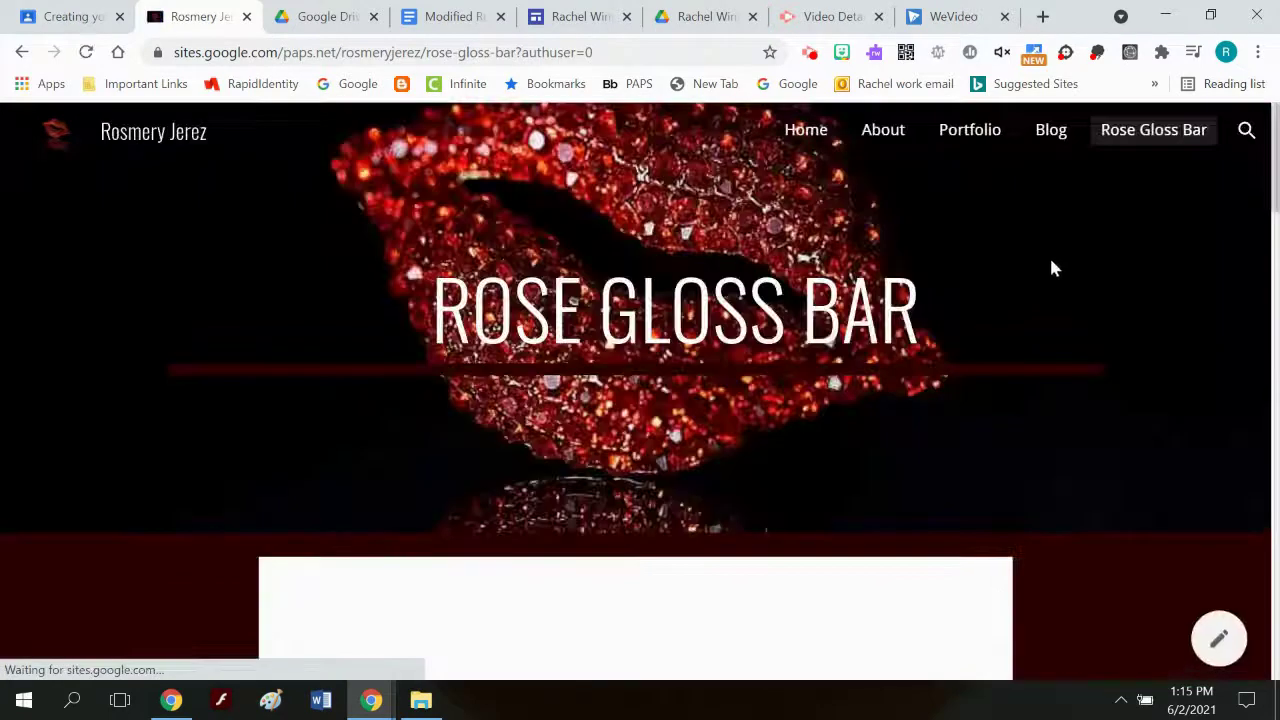
pyautogui.scroll(-12, 1045, 280)
pyautogui.scroll(7, 1033, 287)
pyautogui.scroll(5, 1034, 297)
# - Check how the two embedded projects display on the live Portfolio page
pyautogui.click(988, 140)
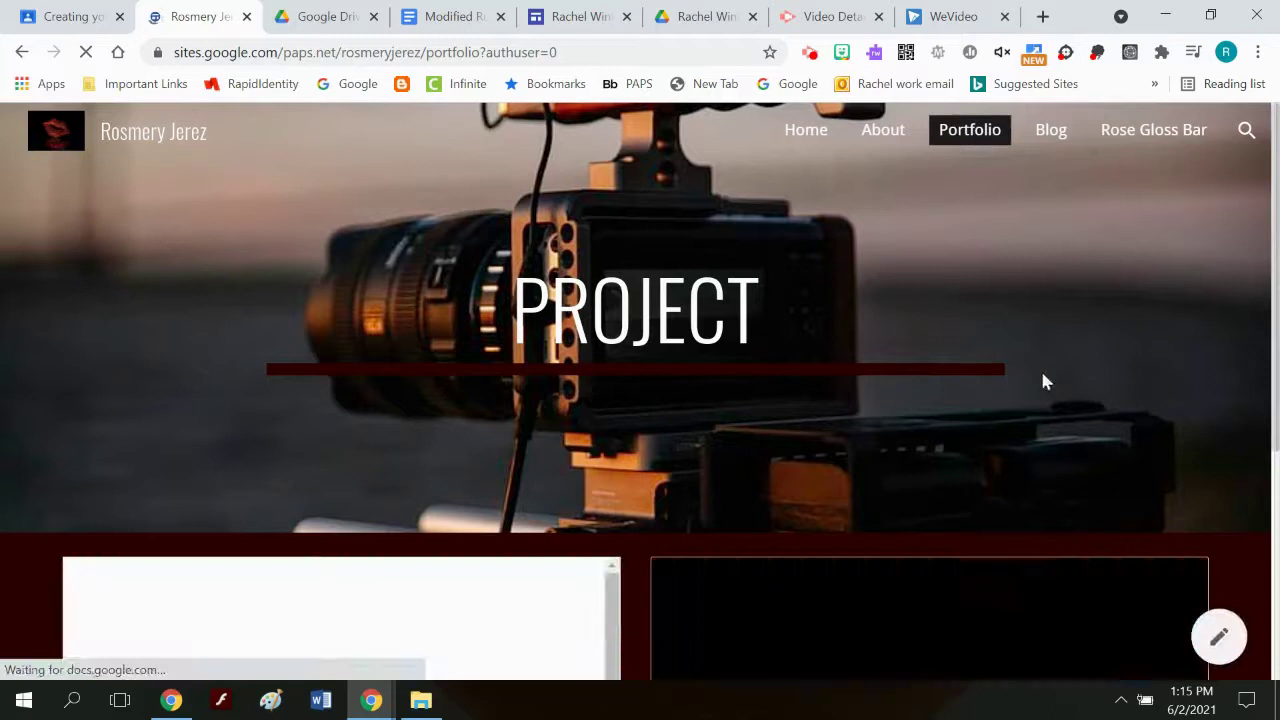
pyautogui.scroll(-4, 970, 336)
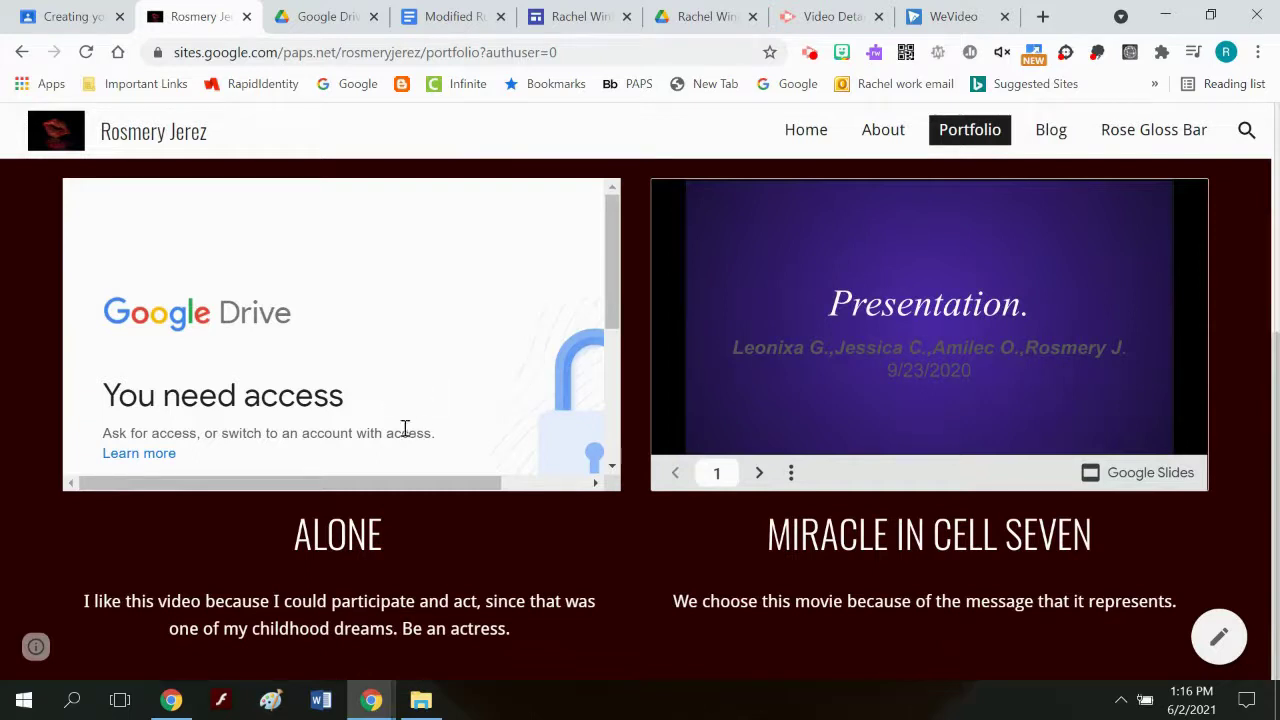
pyautogui.scroll(3, 365, 434)
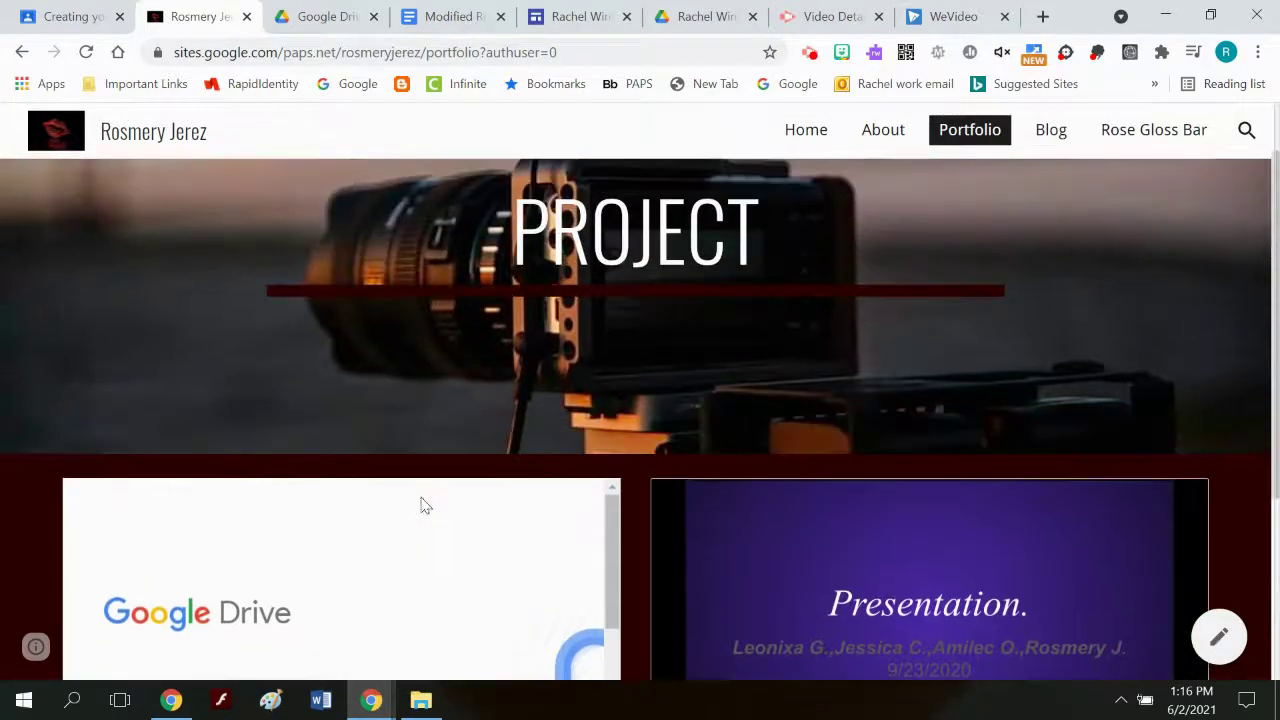
pyautogui.scroll(1, 1143, 300)
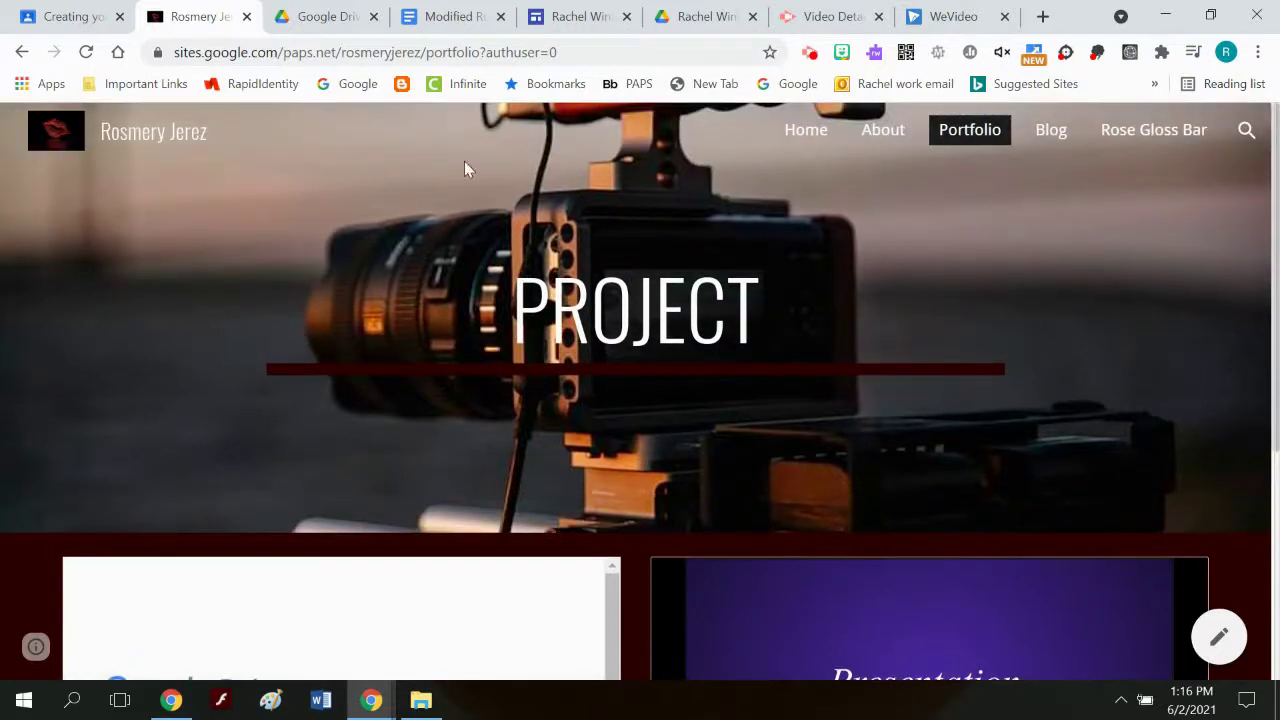
# - Go back through the visited pages to the site editor and examine the embedded projects on its Portfolio page
pyautogui.click(22, 53)
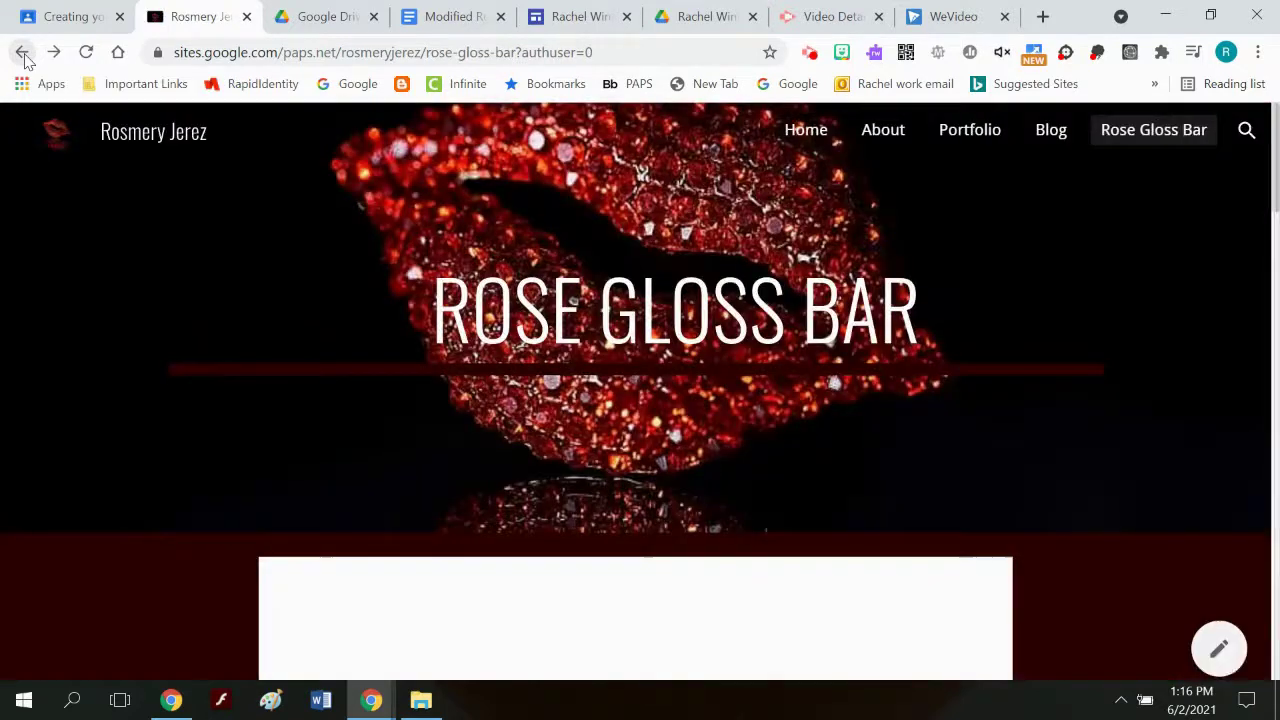
pyautogui.click(25, 58)
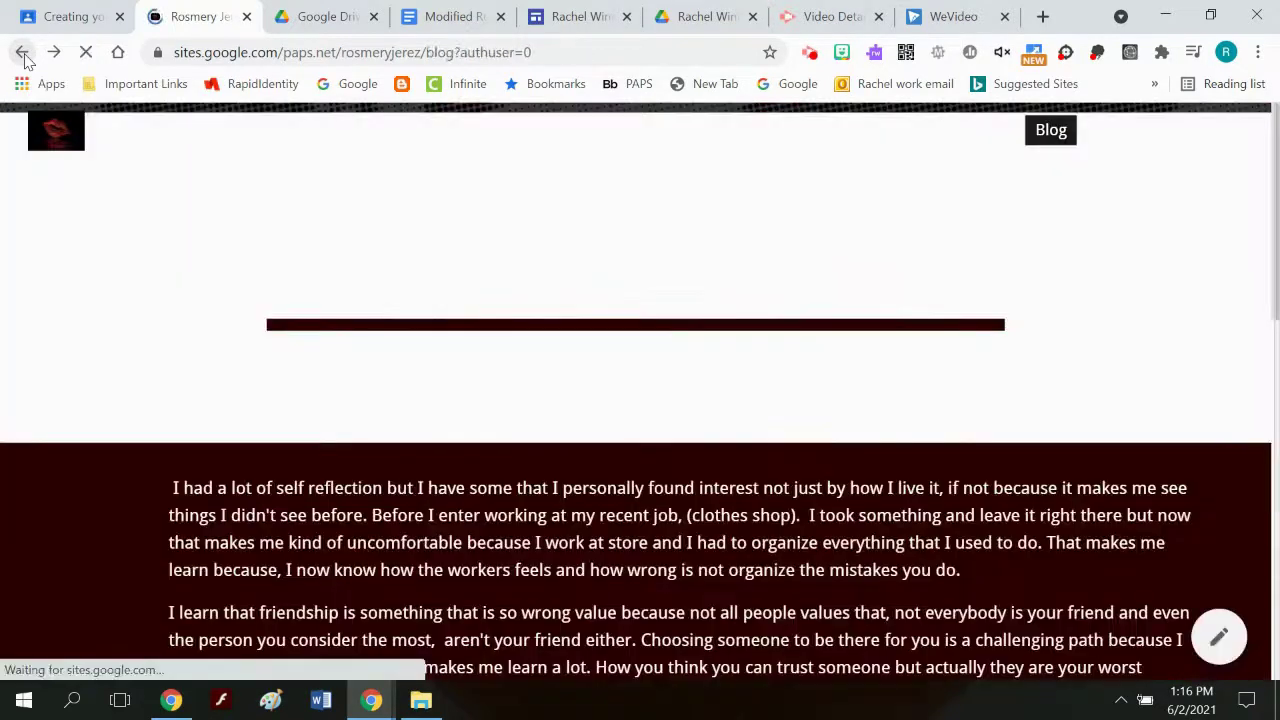
pyautogui.click(24, 56)
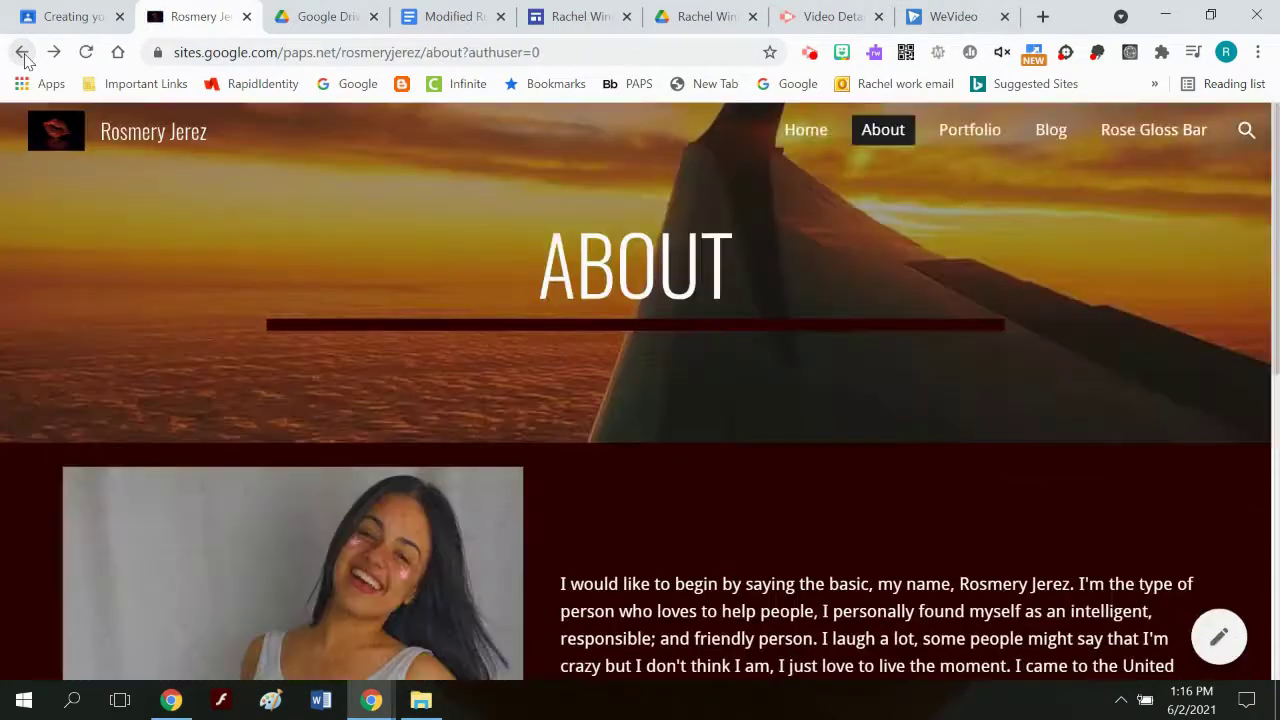
pyautogui.click(24, 56)
pyautogui.click(24, 57)
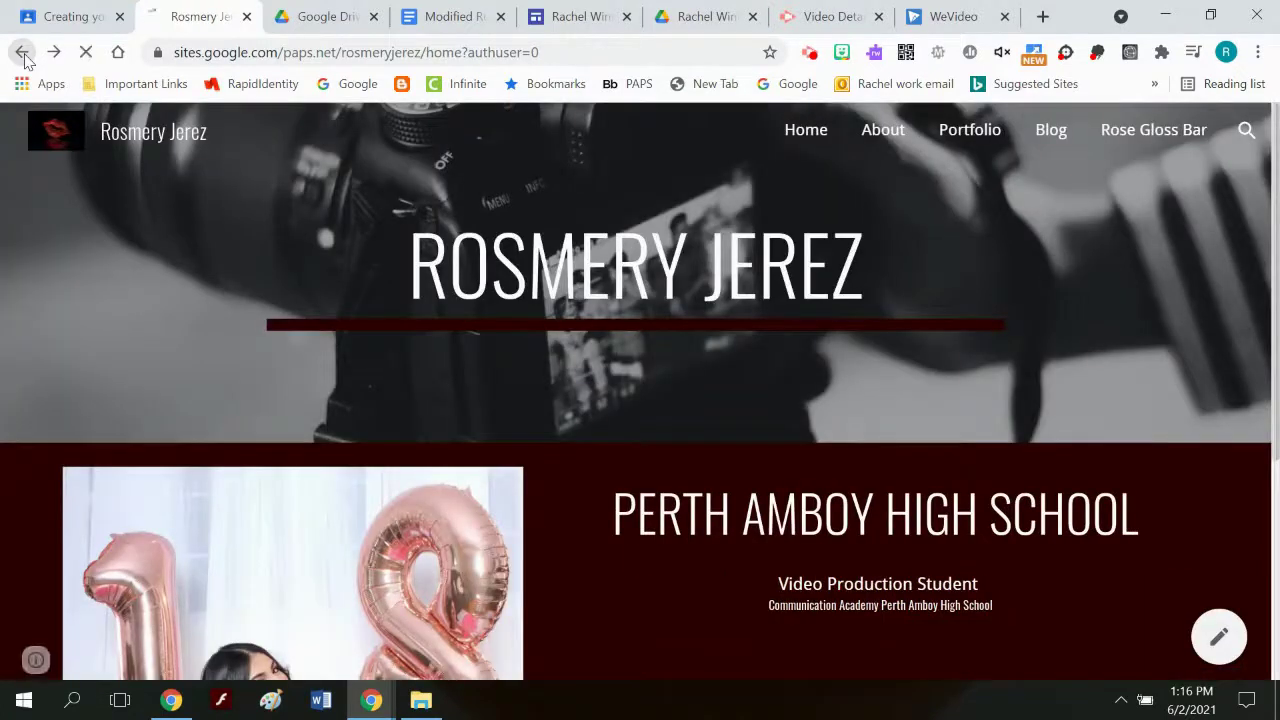
pyautogui.click(24, 57)
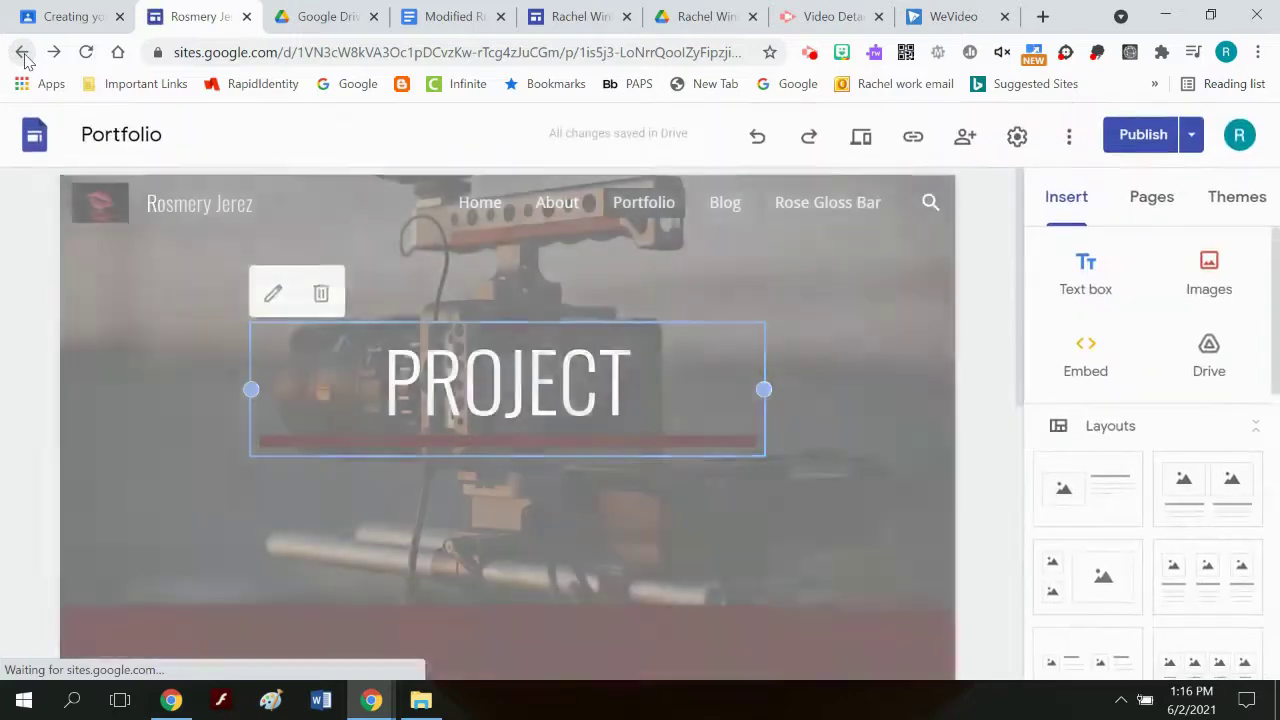
pyautogui.scroll(-3, 760, 385)
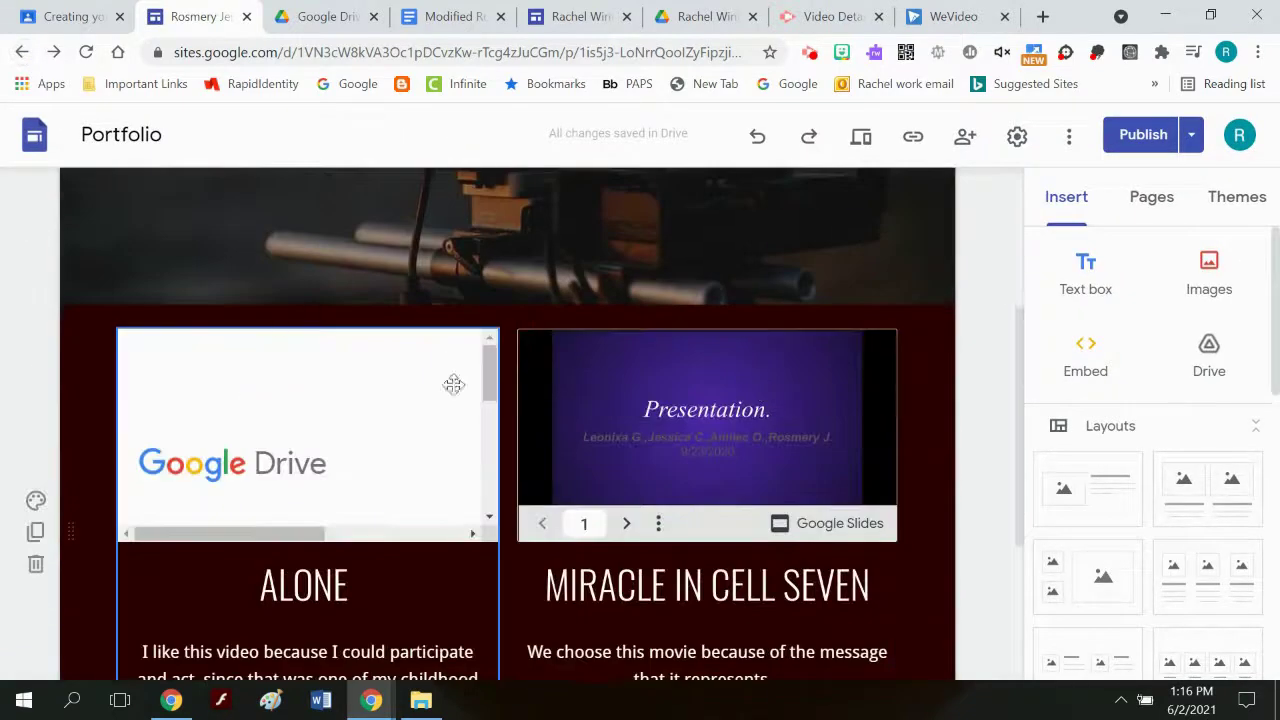
pyautogui.scroll(5, 614, 411)
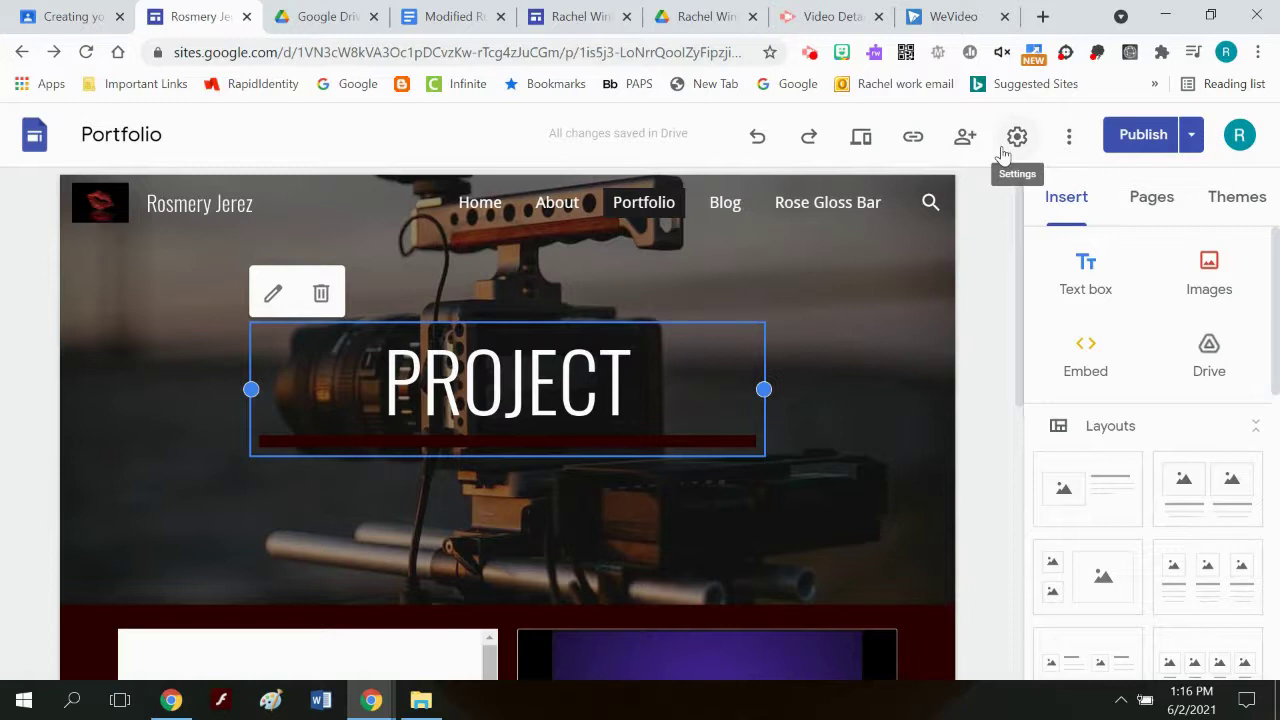
pyautogui.moveTo(792, 560)
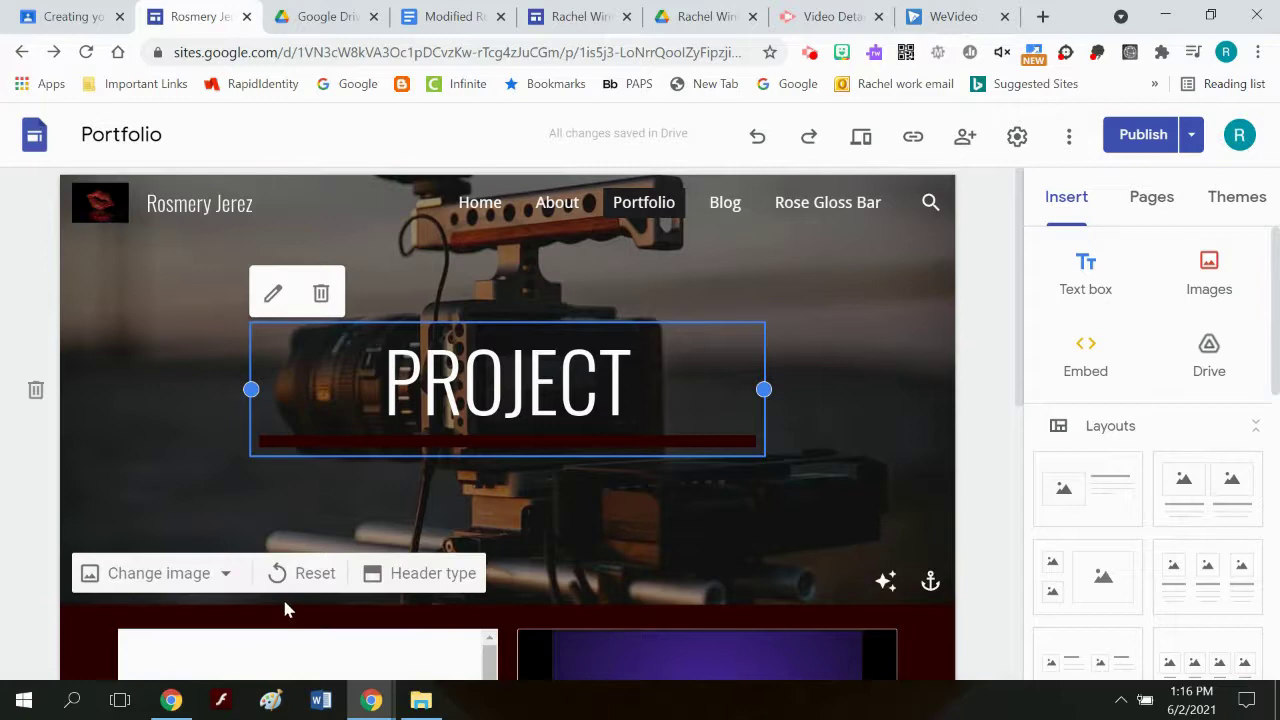
pyautogui.scroll(-5, 283, 600)
pyautogui.scroll(5, 283, 600)
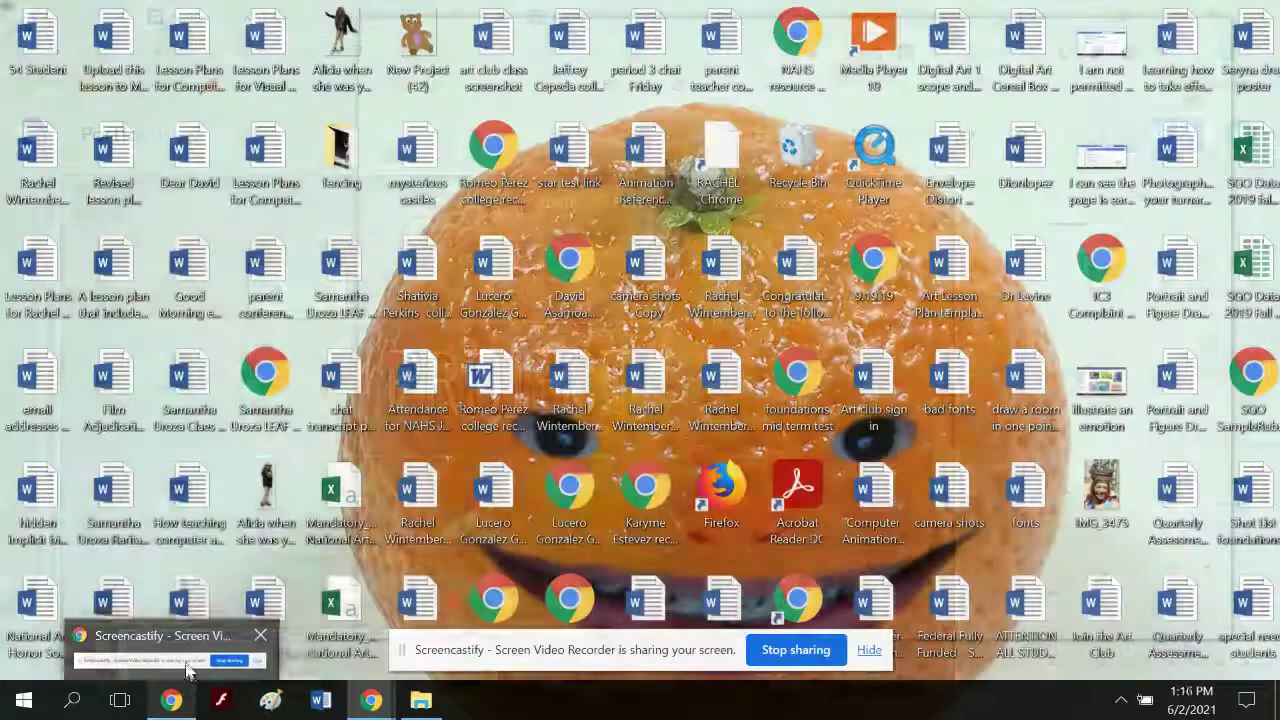
pyautogui.click(185, 662)
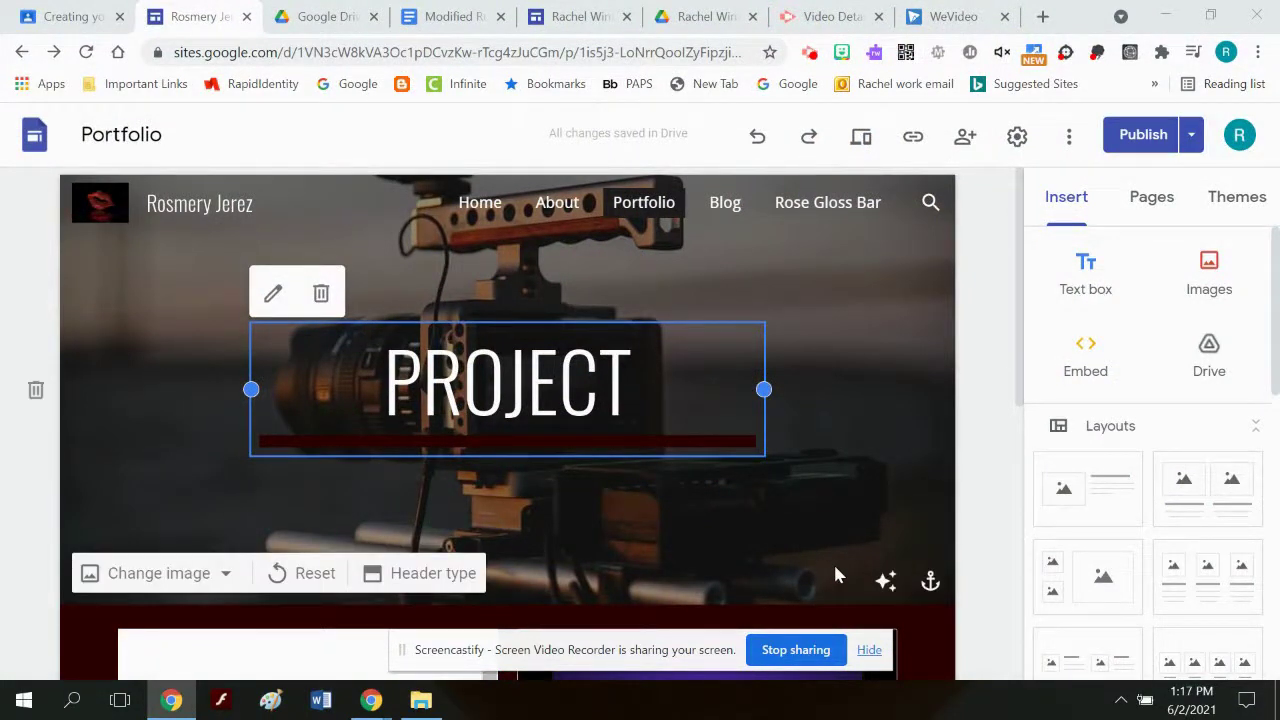
# - Review the site links in the student's Classroom submission comments, and copy the published link of the Portfolio page from the editor
pyautogui.click(42, 17)
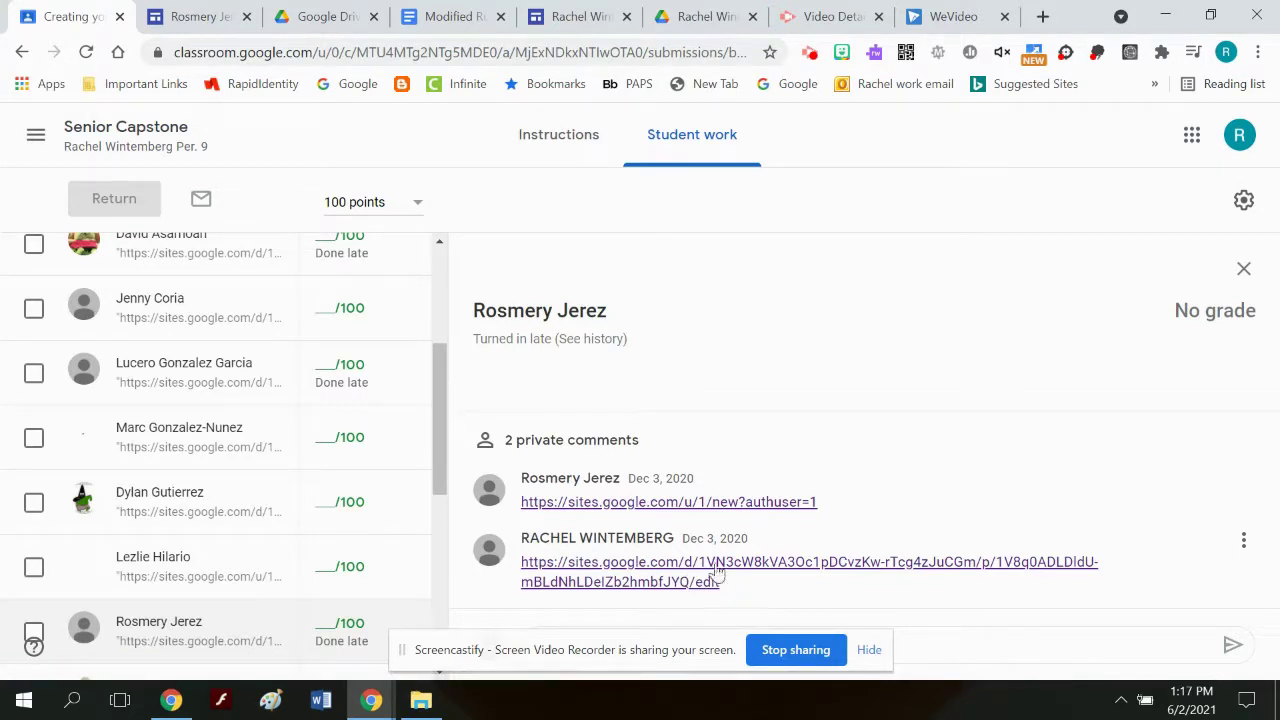
pyautogui.click(195, 16)
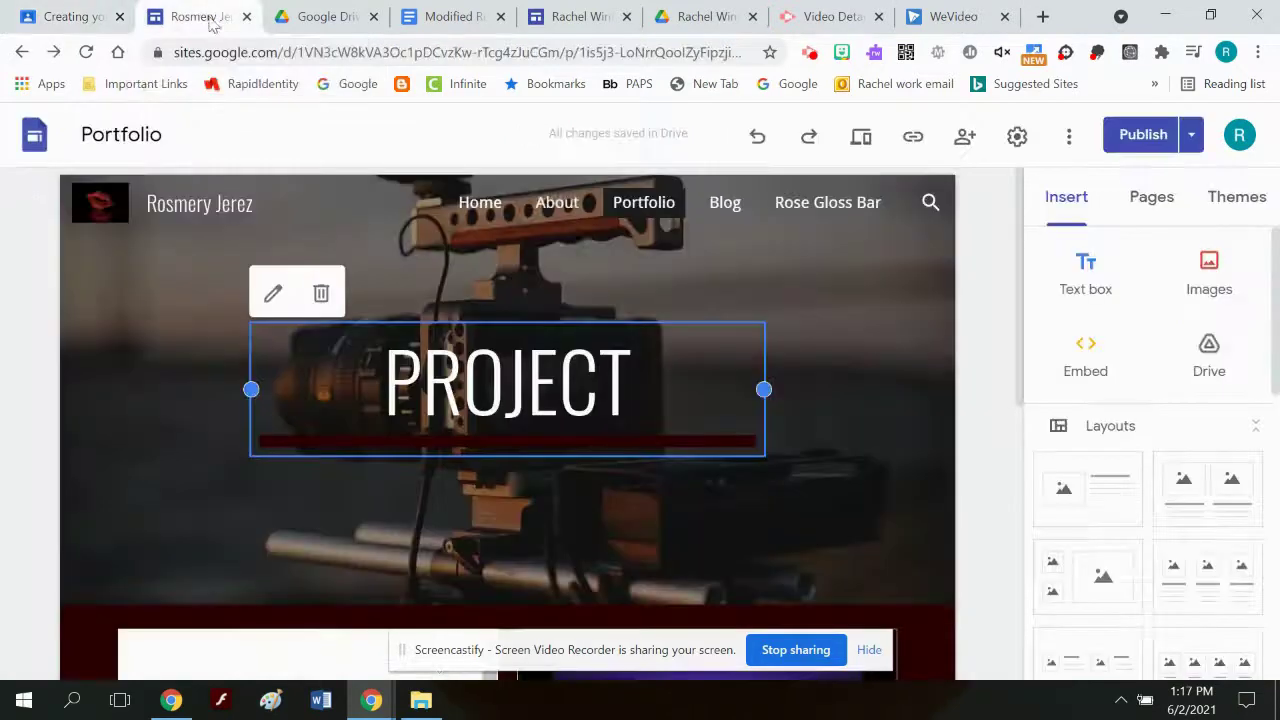
pyautogui.click(910, 139)
pyautogui.click(851, 406)
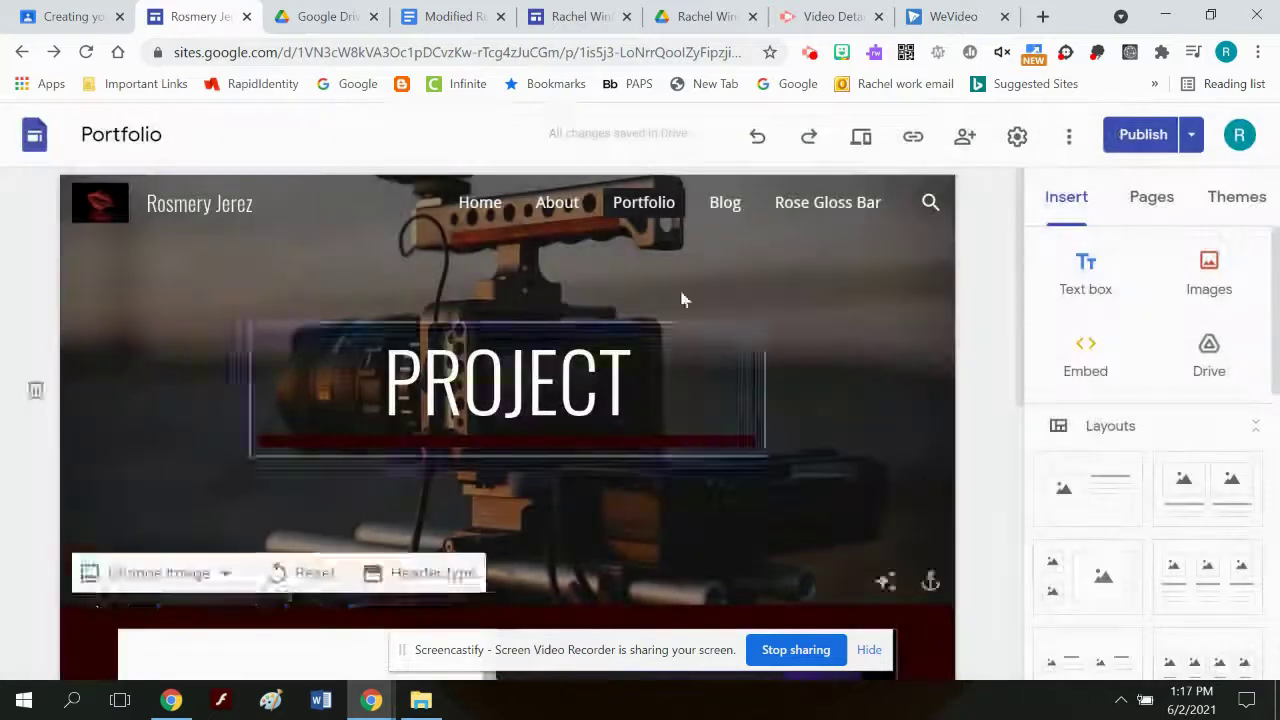
# - Replace the editor's address with the copied Portfolio page link, load the live page and go to the site's Home page
pyautogui.click(556, 53)
pyautogui.rightClick(553, 56)
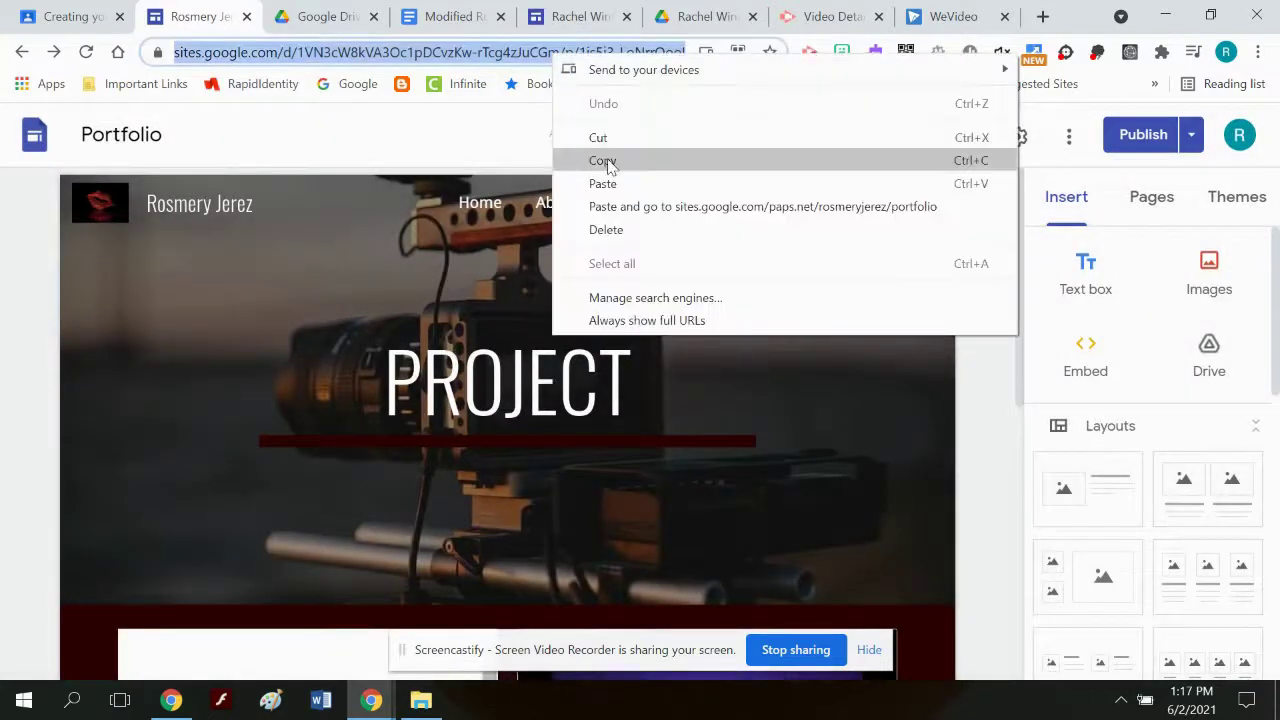
pyautogui.click(603, 184)
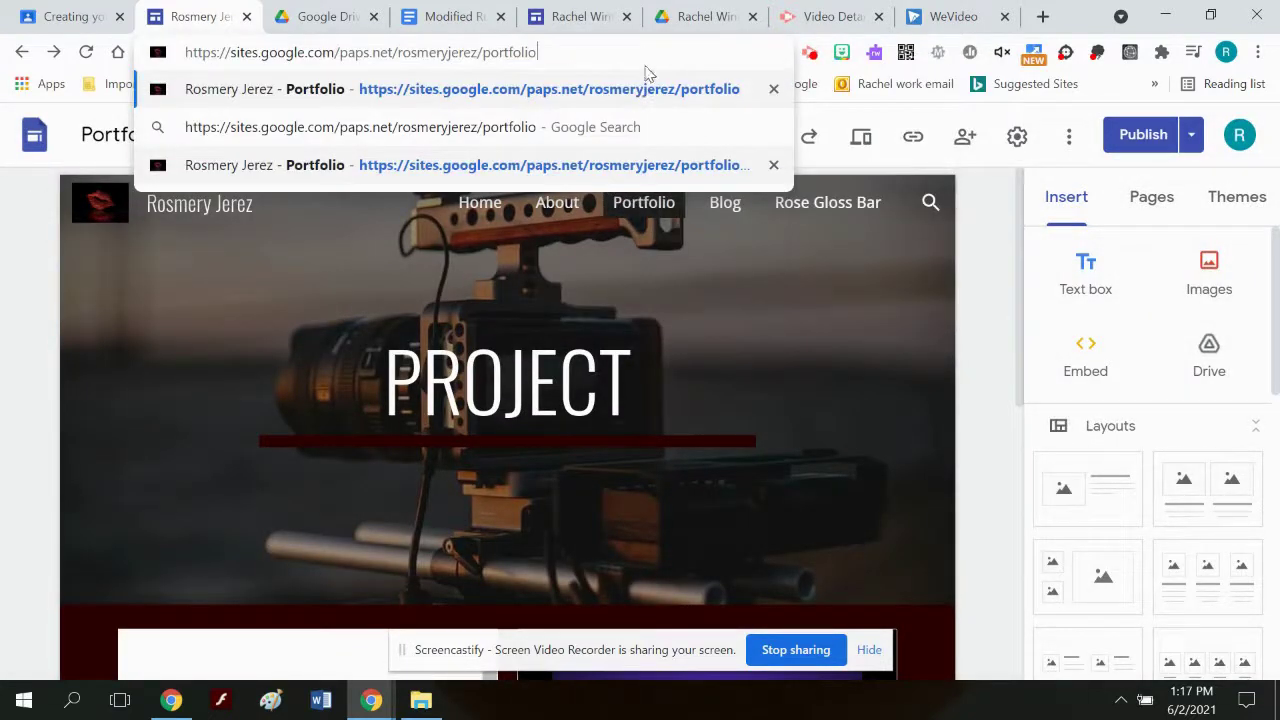
pyautogui.press('Return')
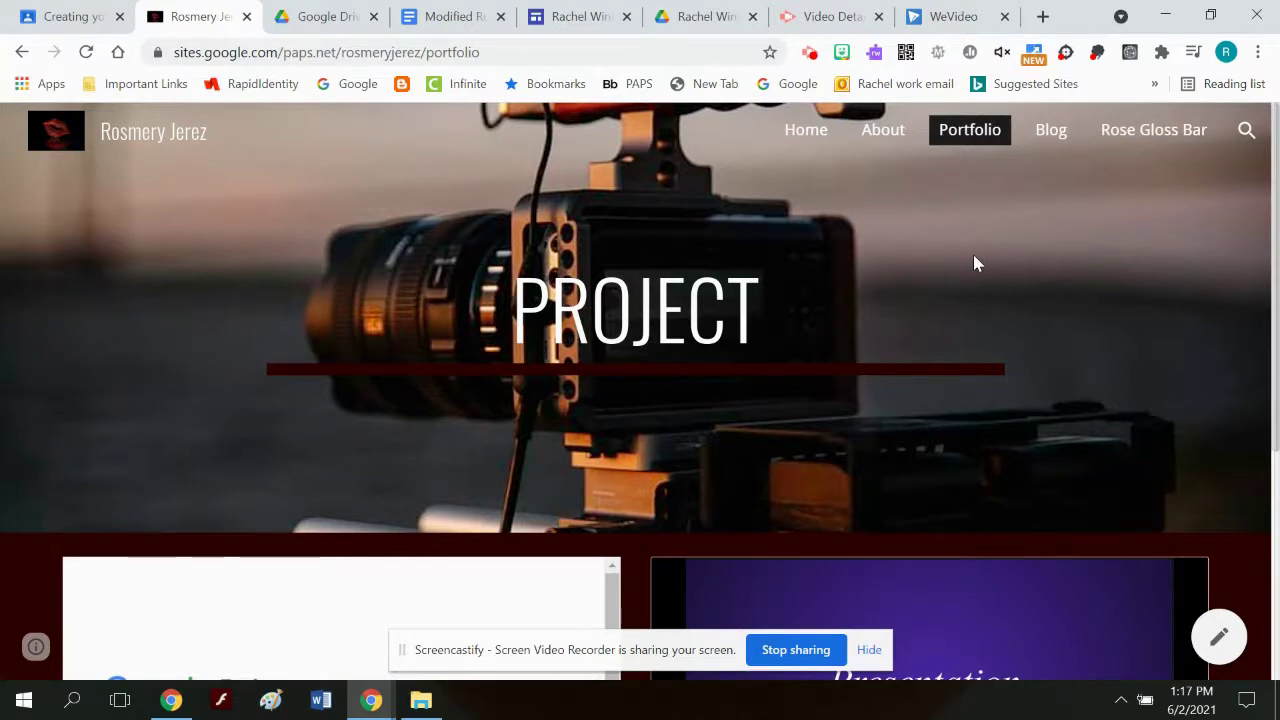
pyautogui.click(803, 145)
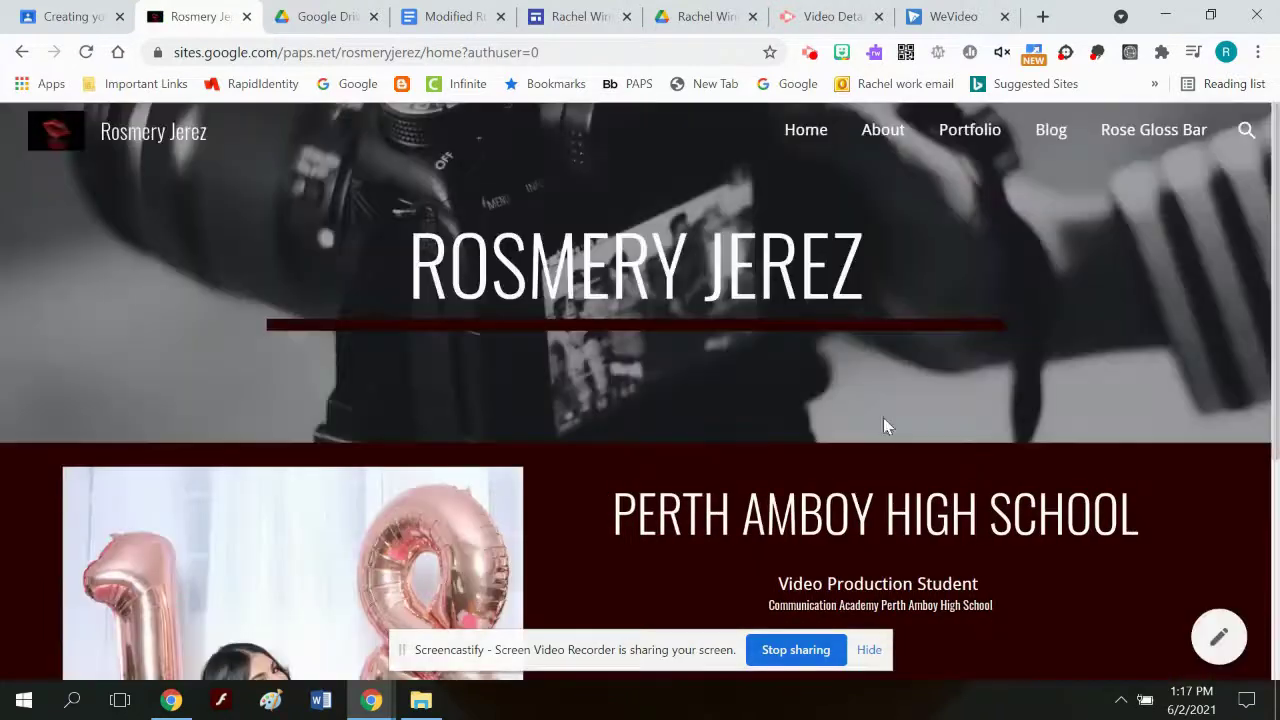